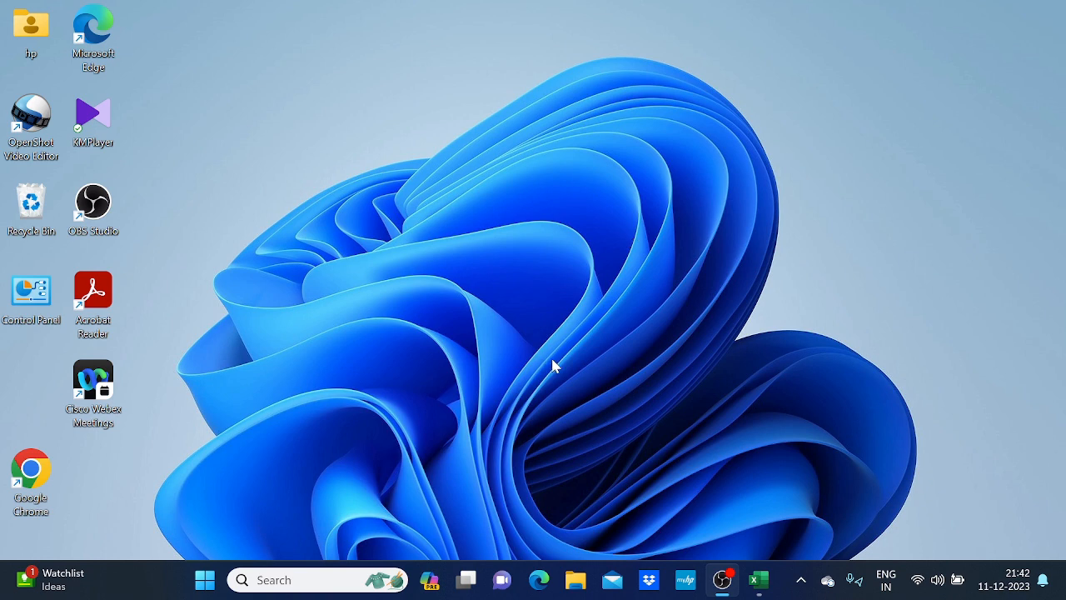
- Launch Power BI Desktop and dismiss its start screen to reach the blank report
click(204, 580)
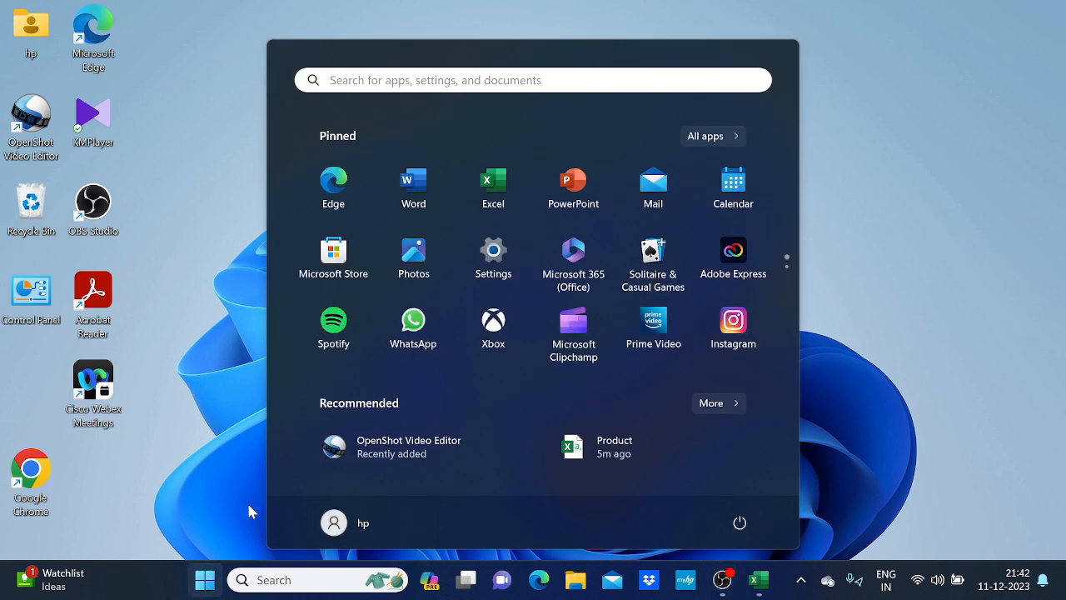
click(340, 79)
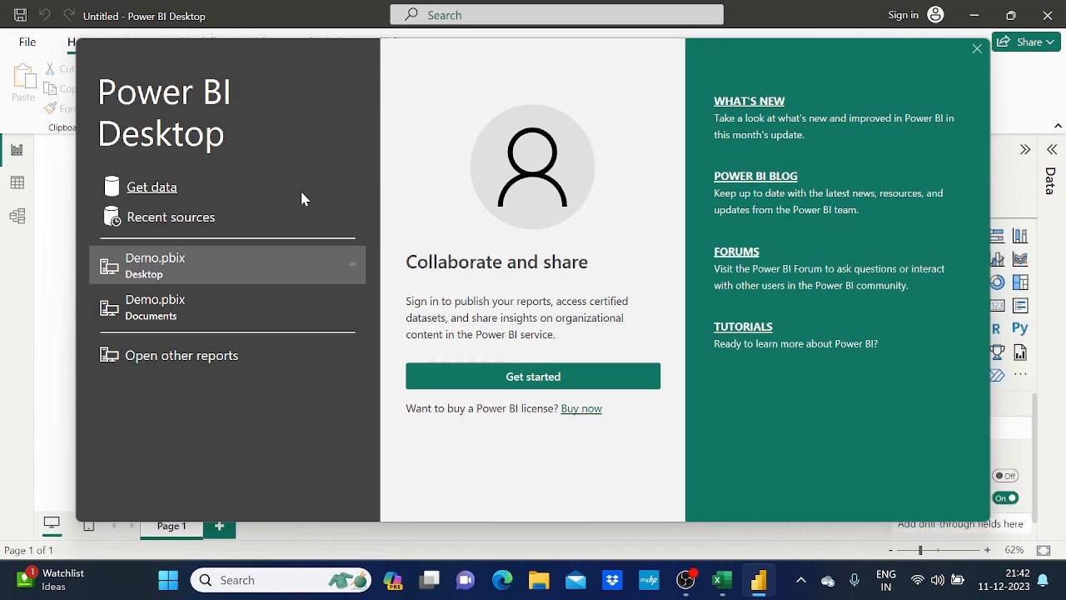
click(976, 49)
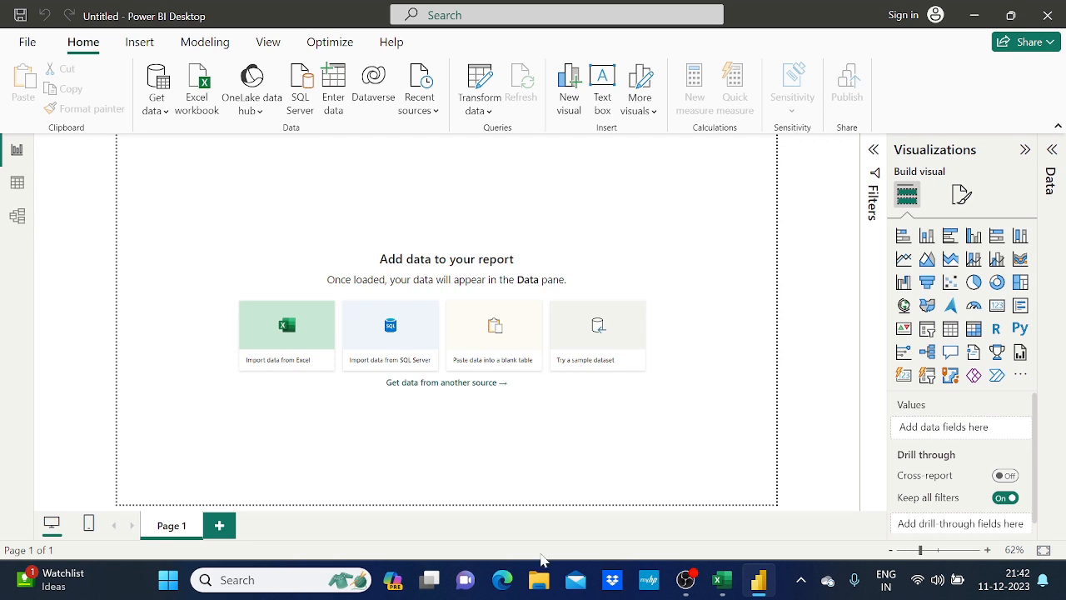
- Switch to File Explorer and open the Sample_Dataset folder inside OneDrive's Power BI folder
click(539, 579)
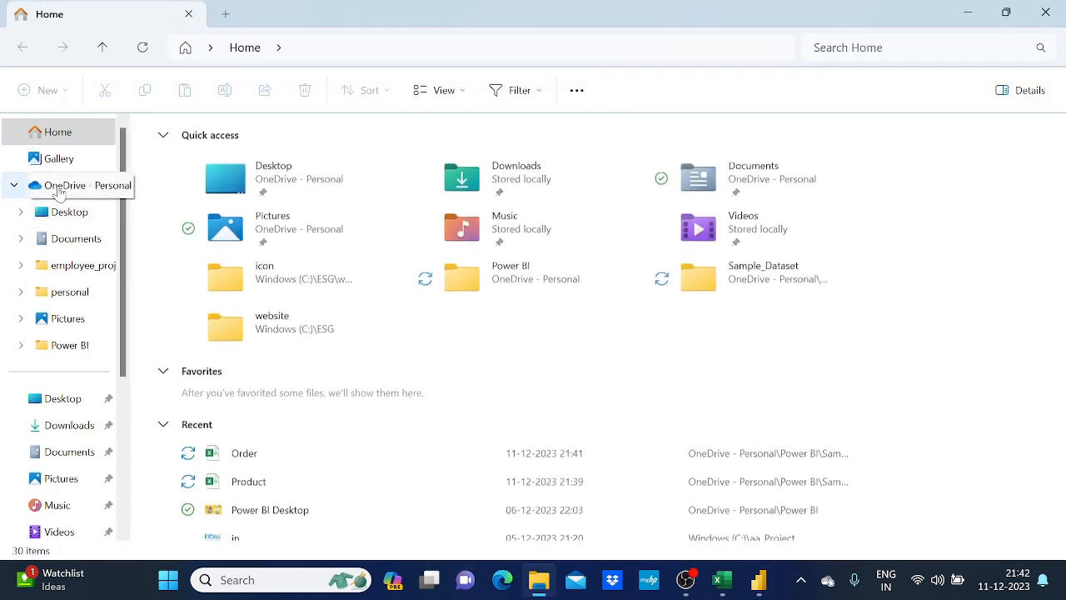
click(27, 183)
double_click(248, 281)
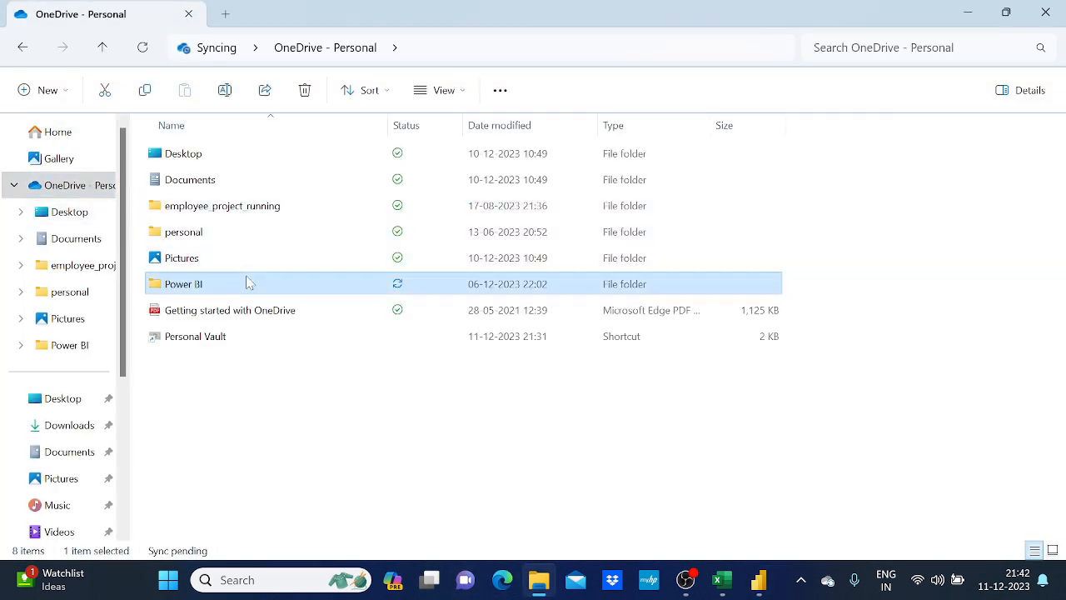
double_click(245, 158)
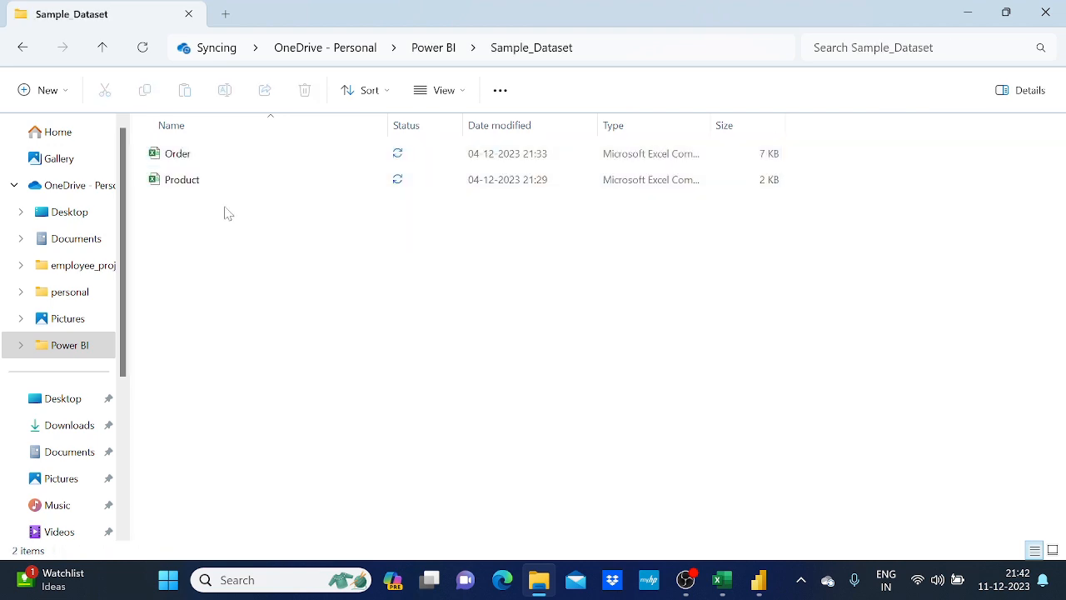
- Switch to Excel and examine the columns of the Order file and the Product file
click(718, 578)
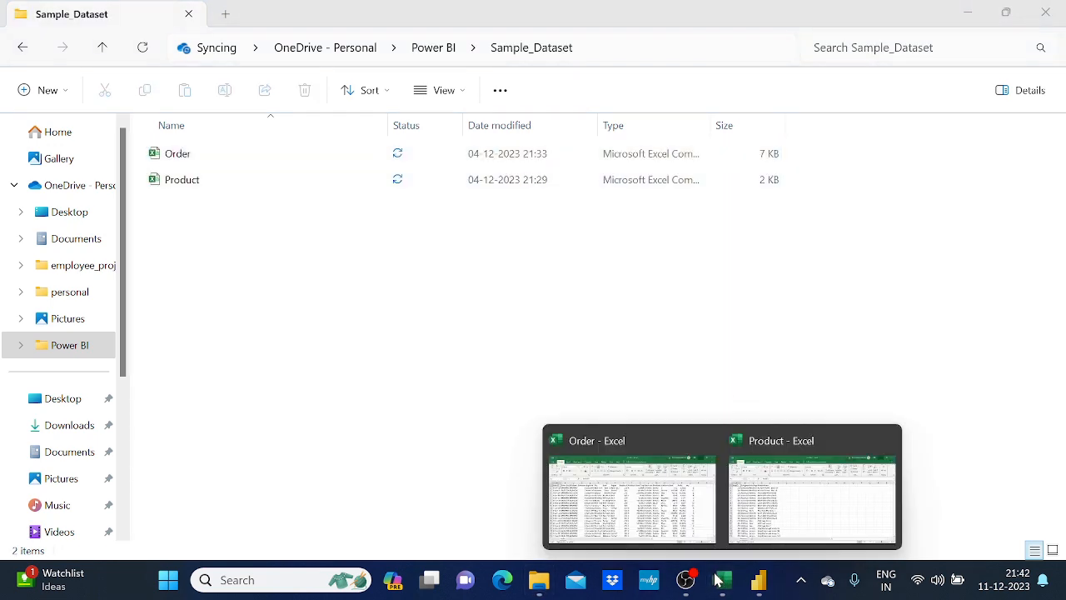
click(630, 491)
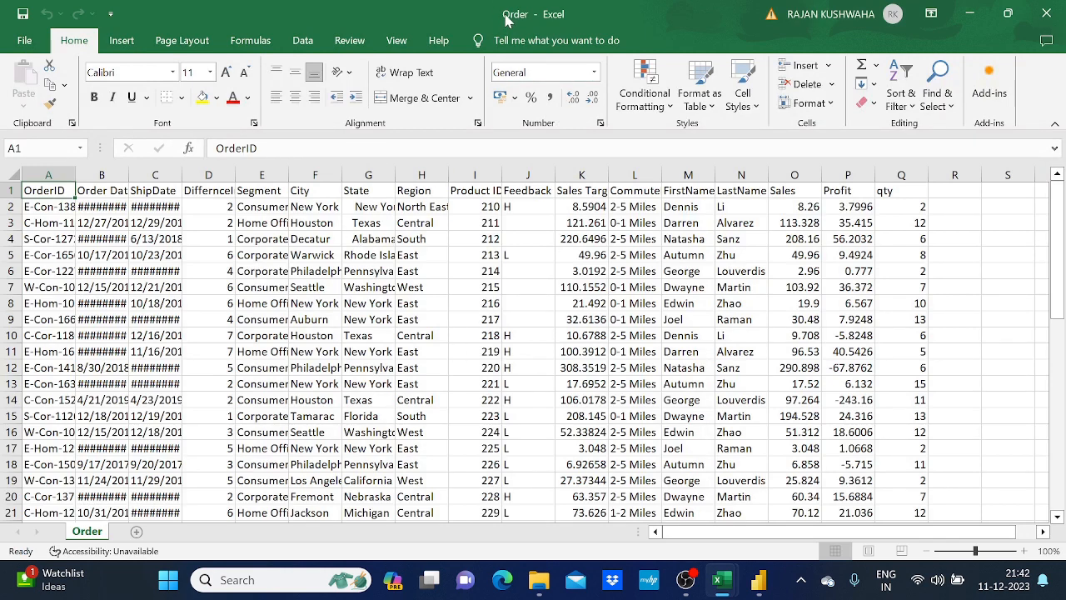
mouse_move(721, 578)
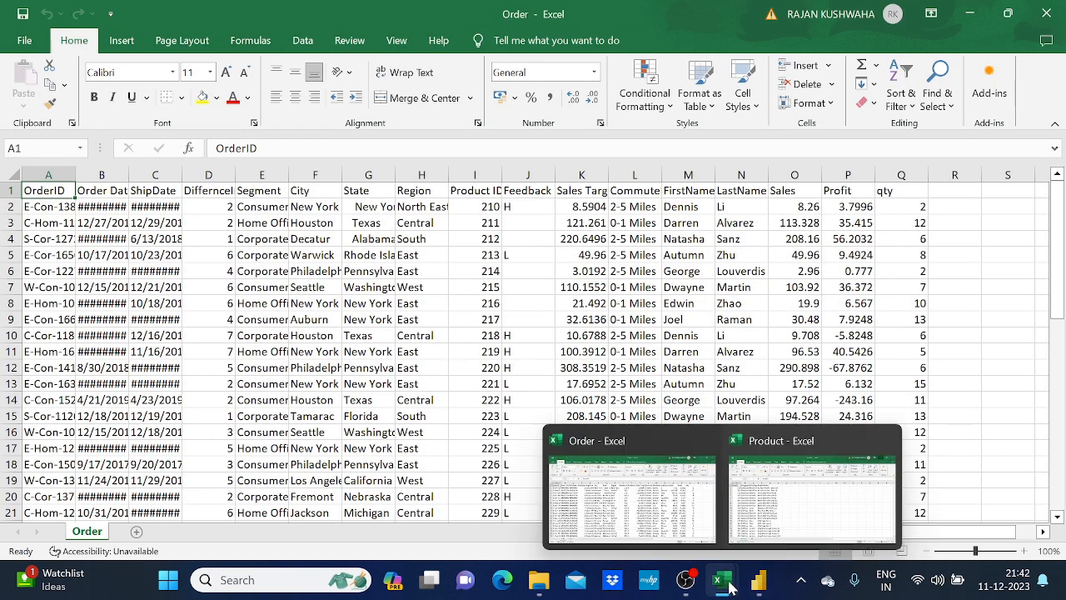
click(779, 498)
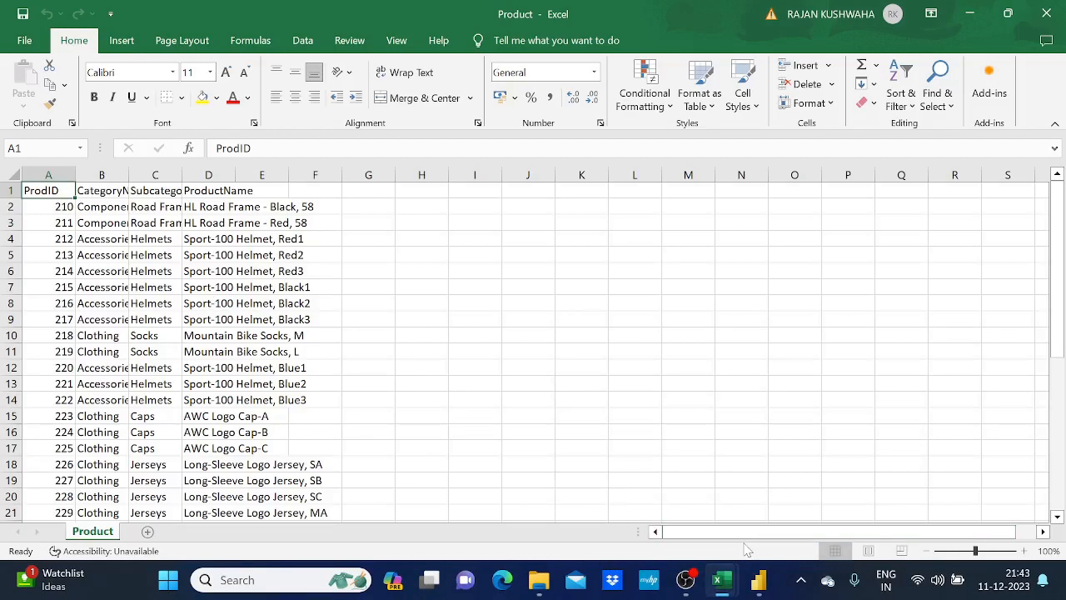
- Switch to Power BI Desktop, import Order.csv from Sample_Dataset as a Text/CSV source and open it for transformation in Power Query Editor
click(757, 580)
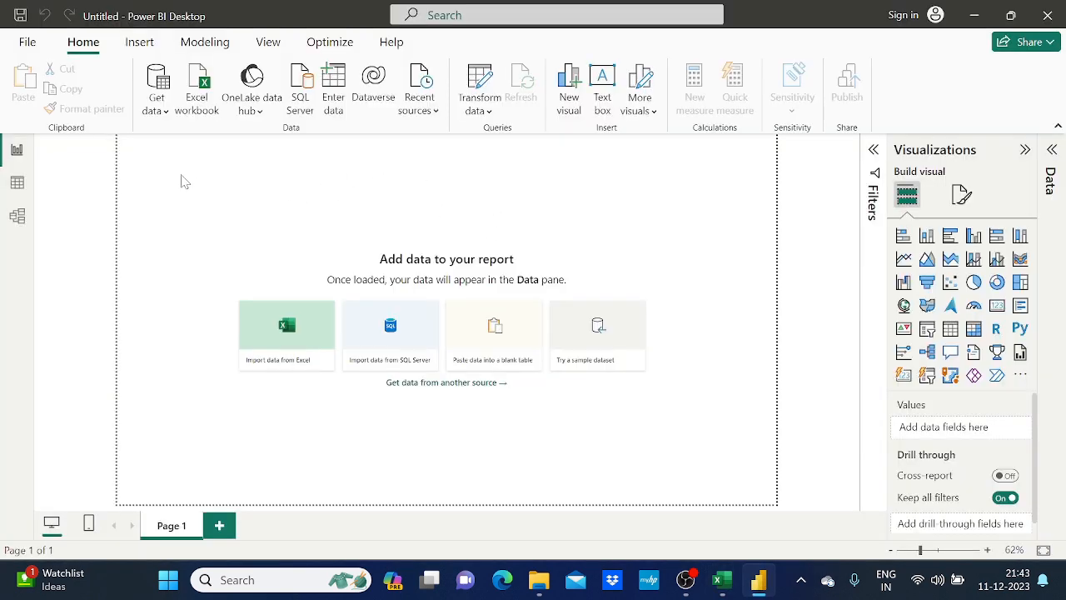
click(163, 106)
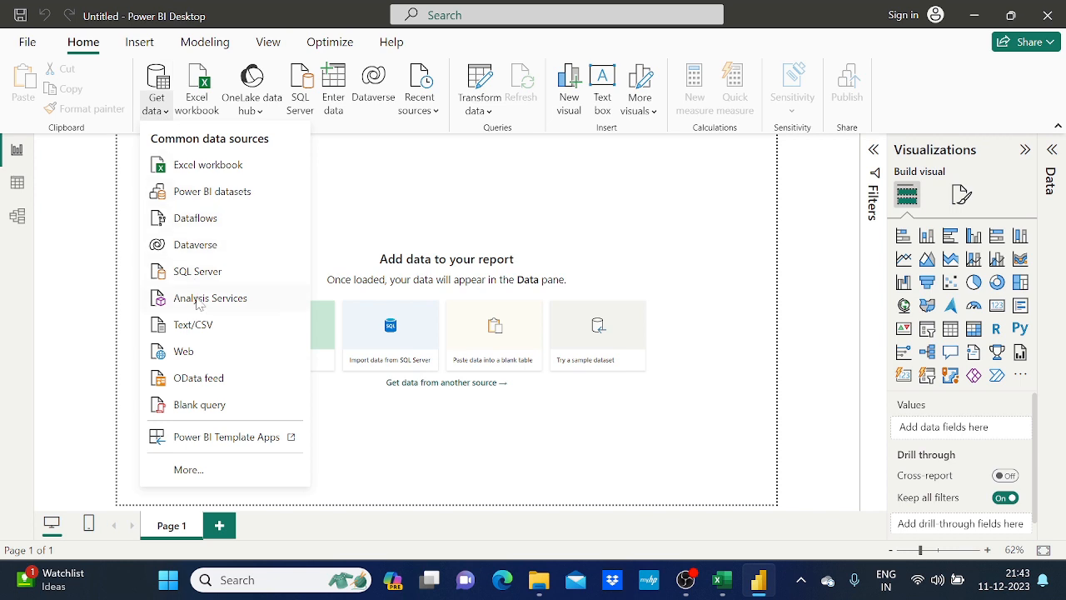
click(200, 323)
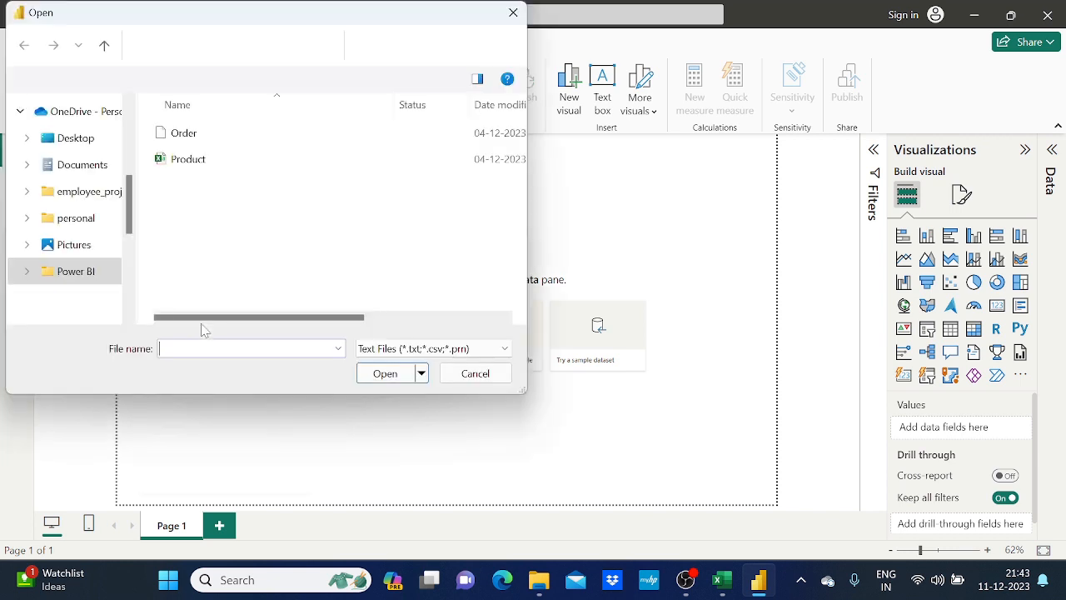
click(214, 140)
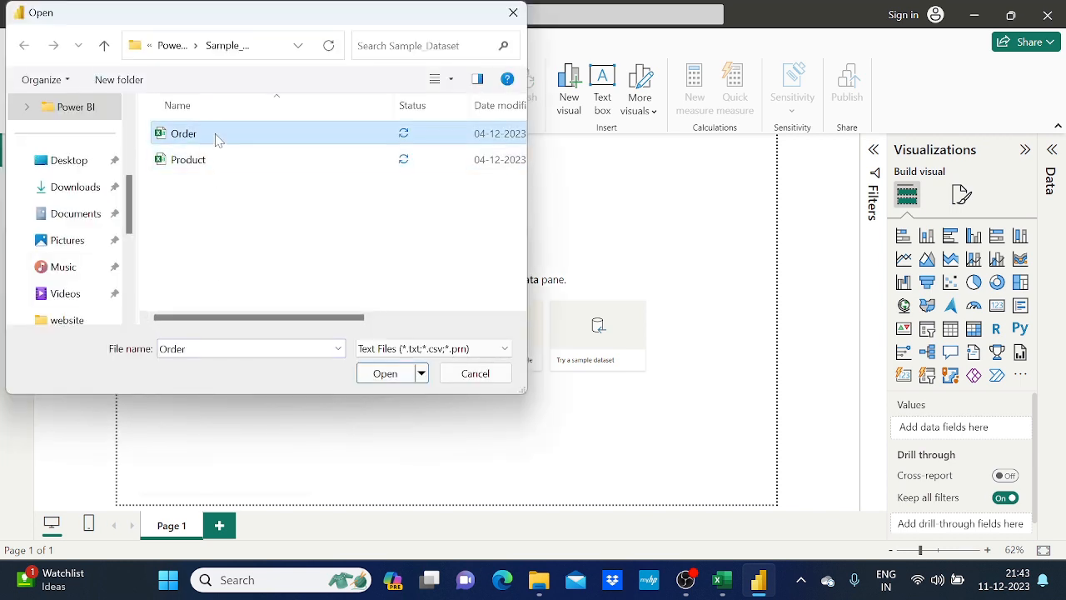
click(384, 374)
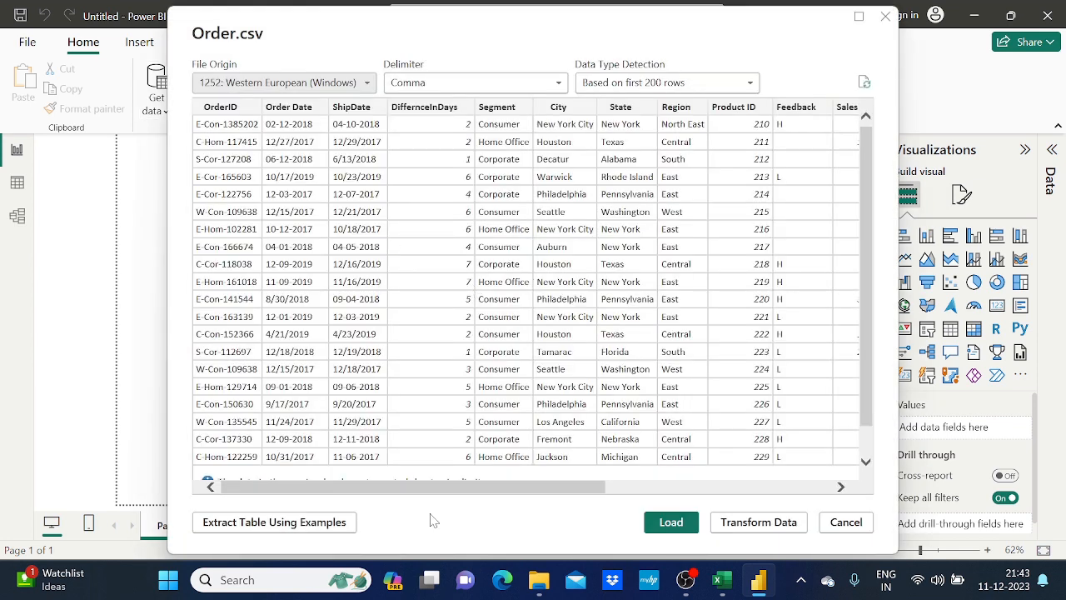
drag(454, 491, 421, 484)
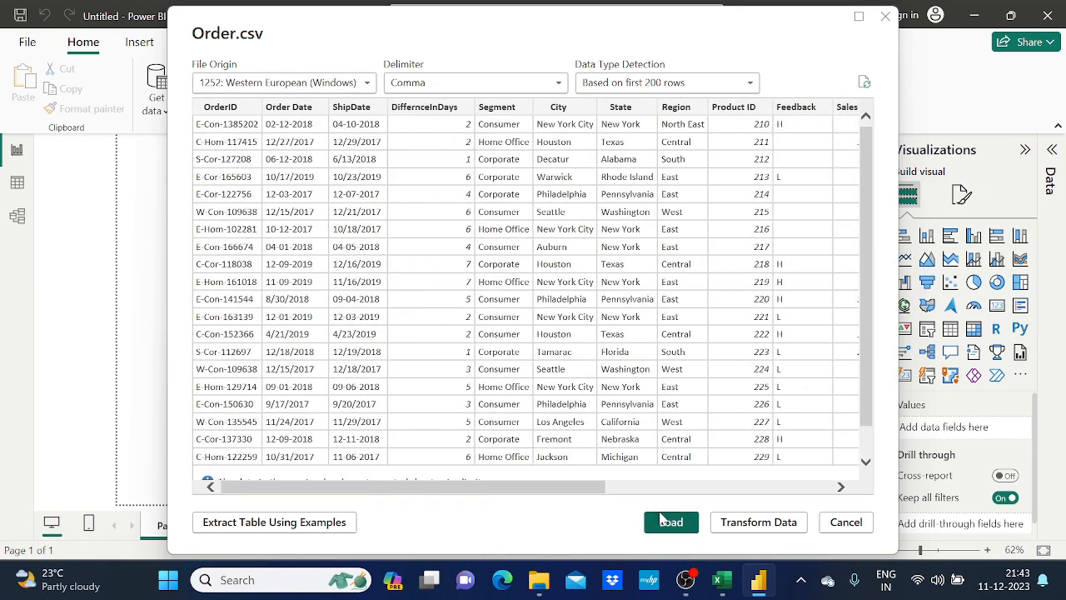
click(767, 522)
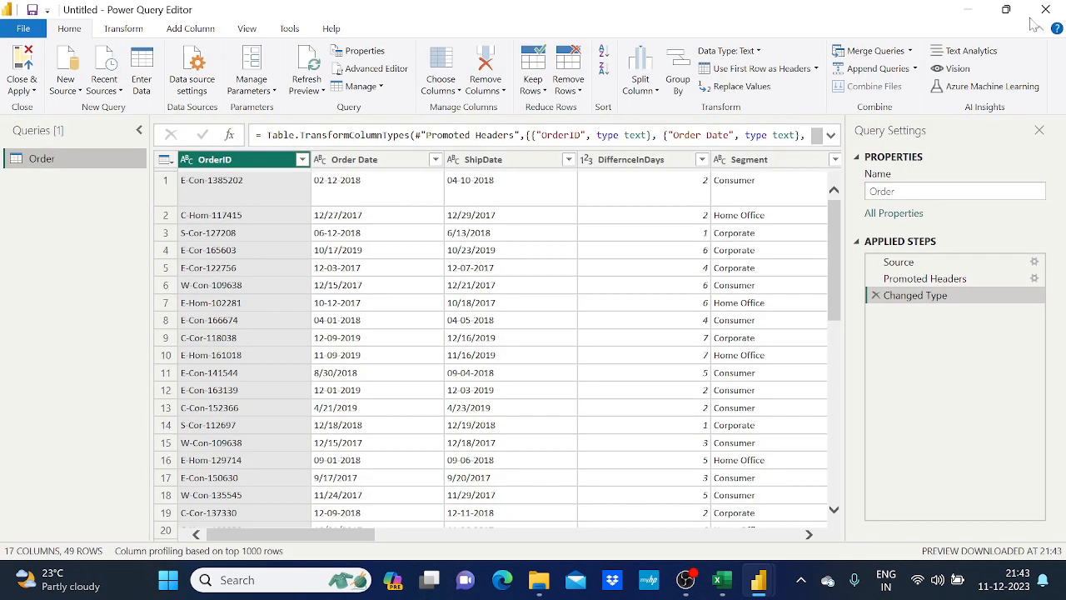
click(1006, 10)
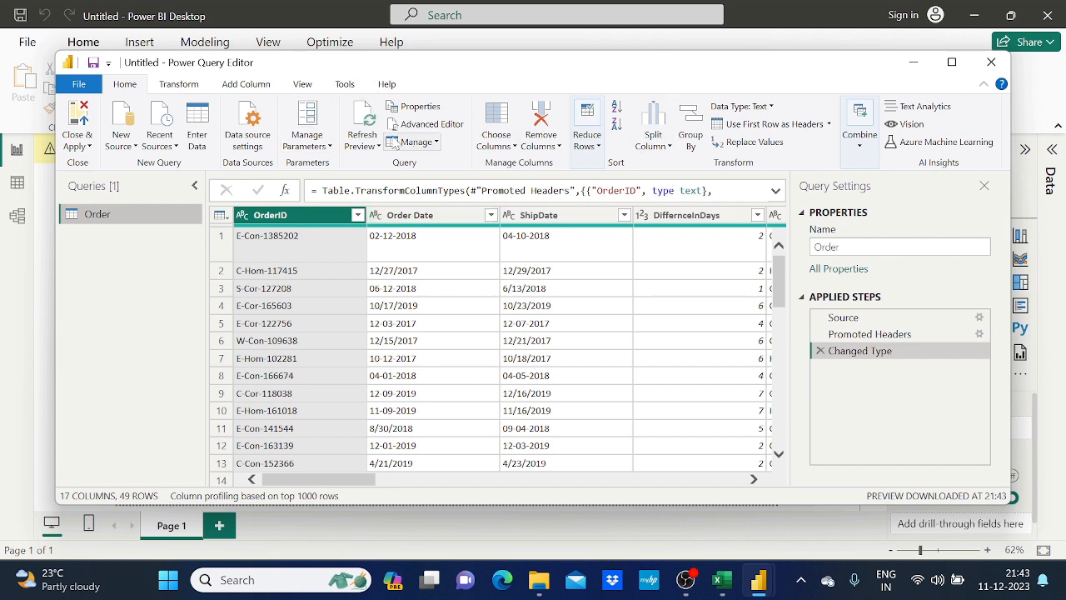
click(954, 69)
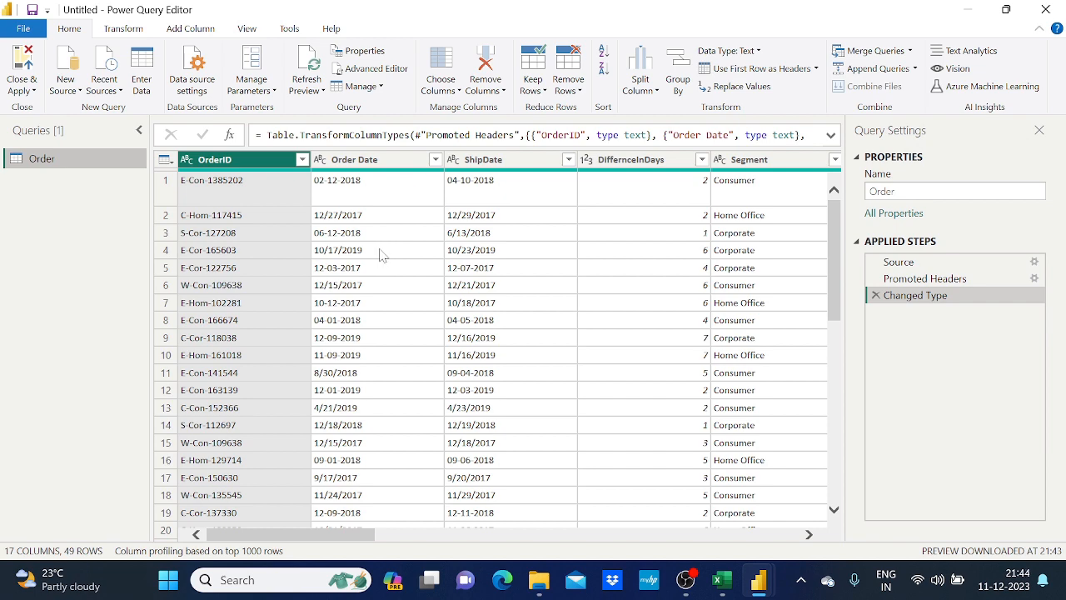
click(1006, 10)
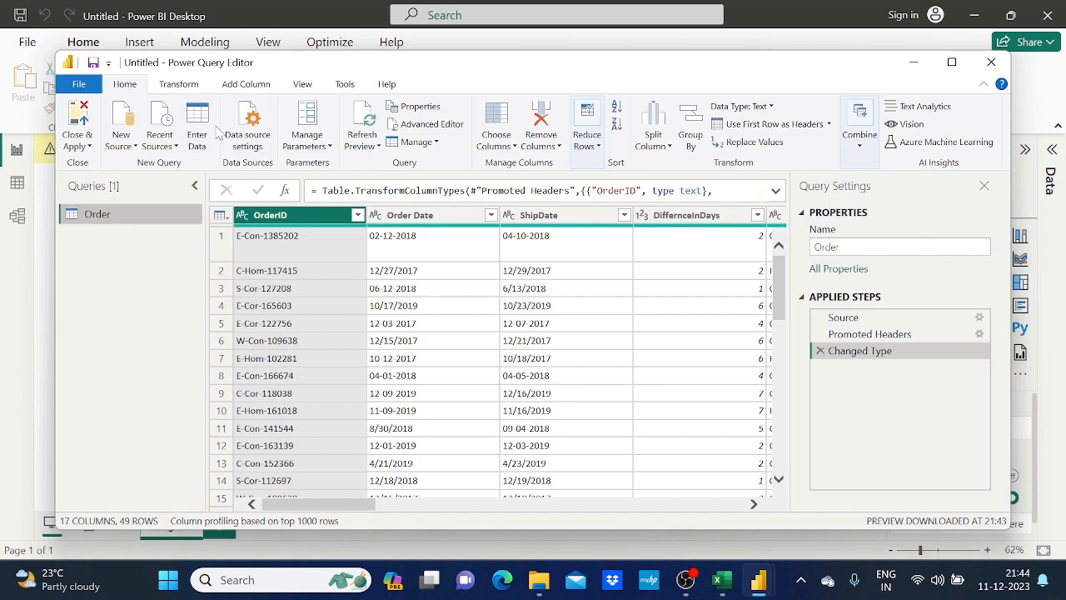
- Add Product.csv from Sample_Dataset as a new Text/CSV source in Power Query Editor and maximize the editor
click(134, 146)
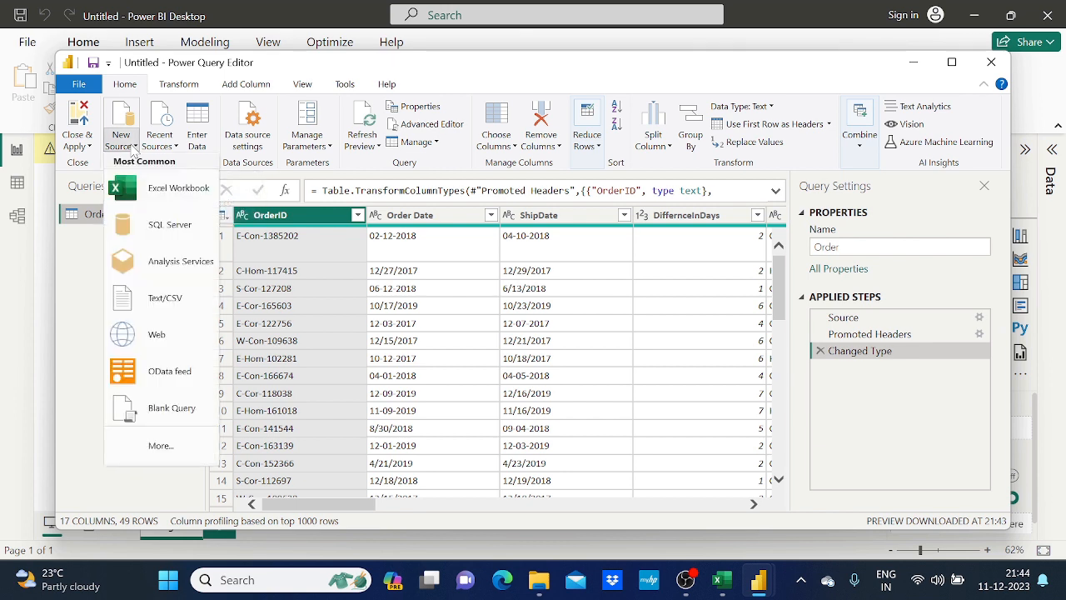
click(166, 299)
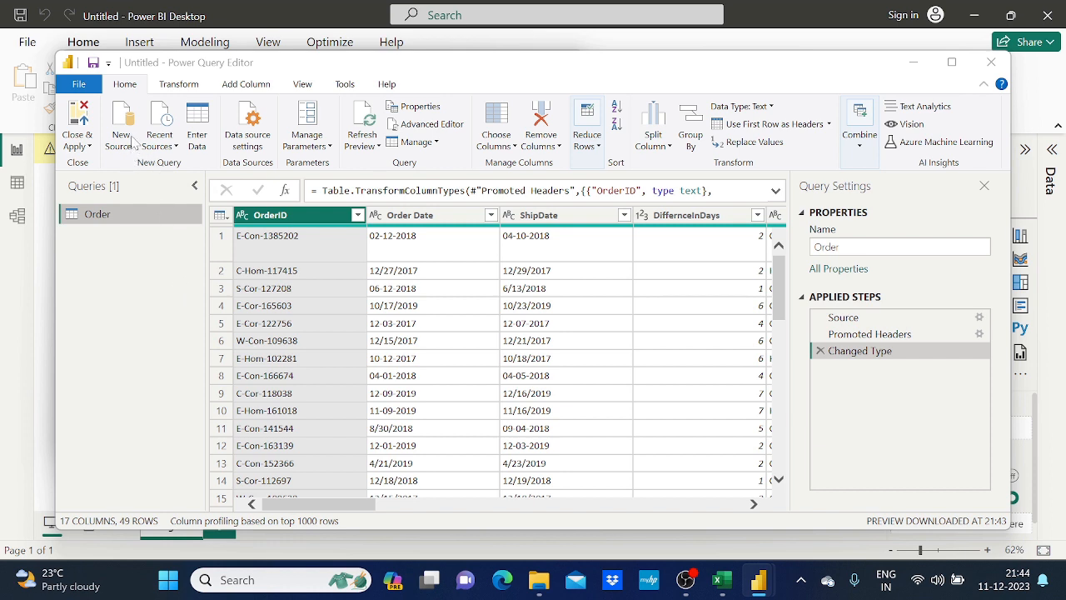
mouse_move(764, 587)
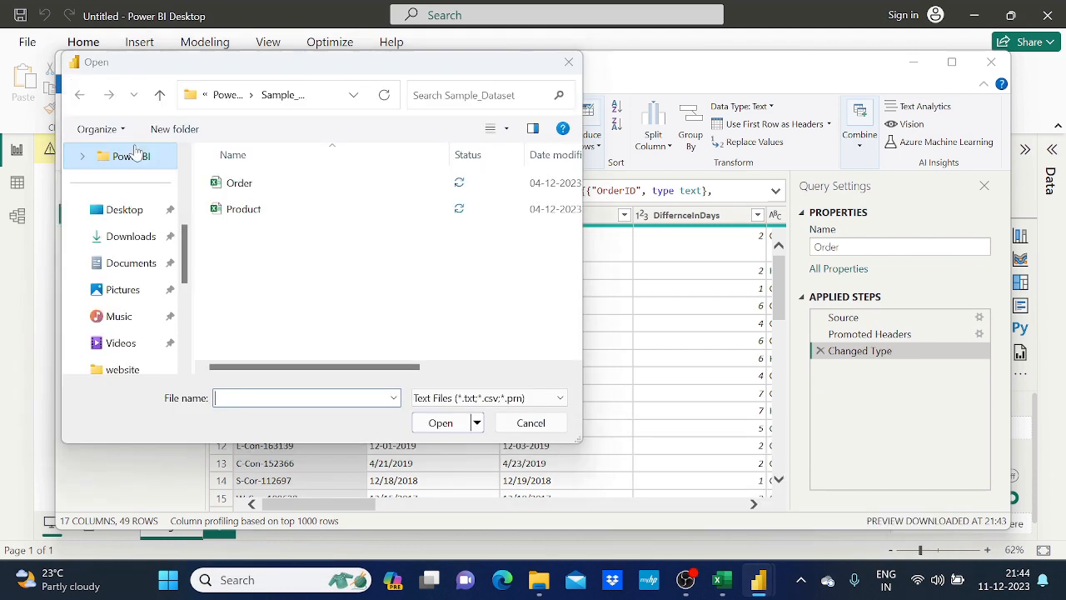
click(261, 214)
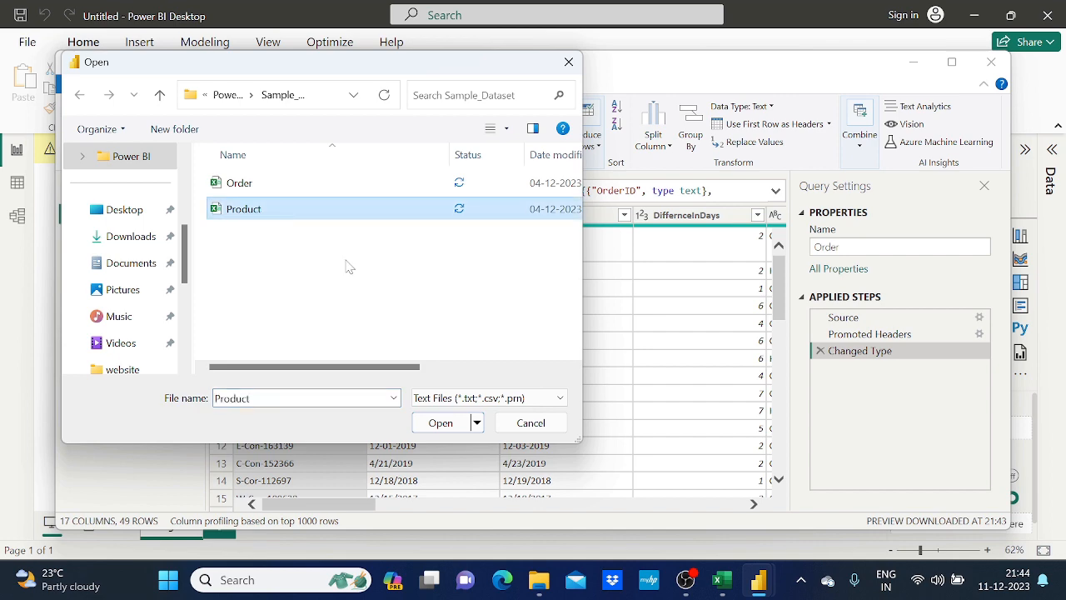
click(440, 424)
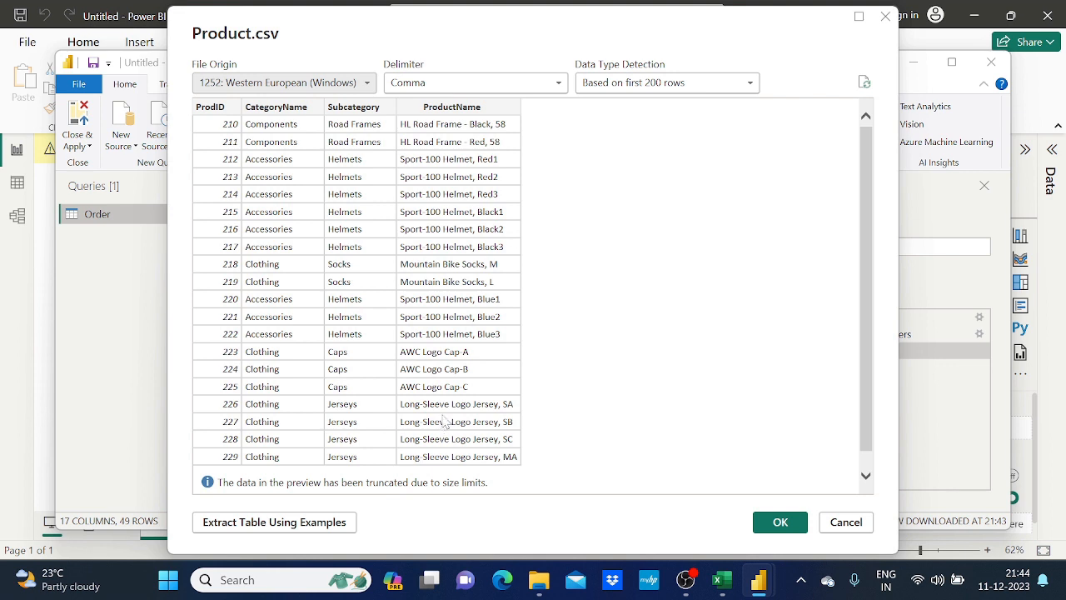
click(783, 526)
click(779, 521)
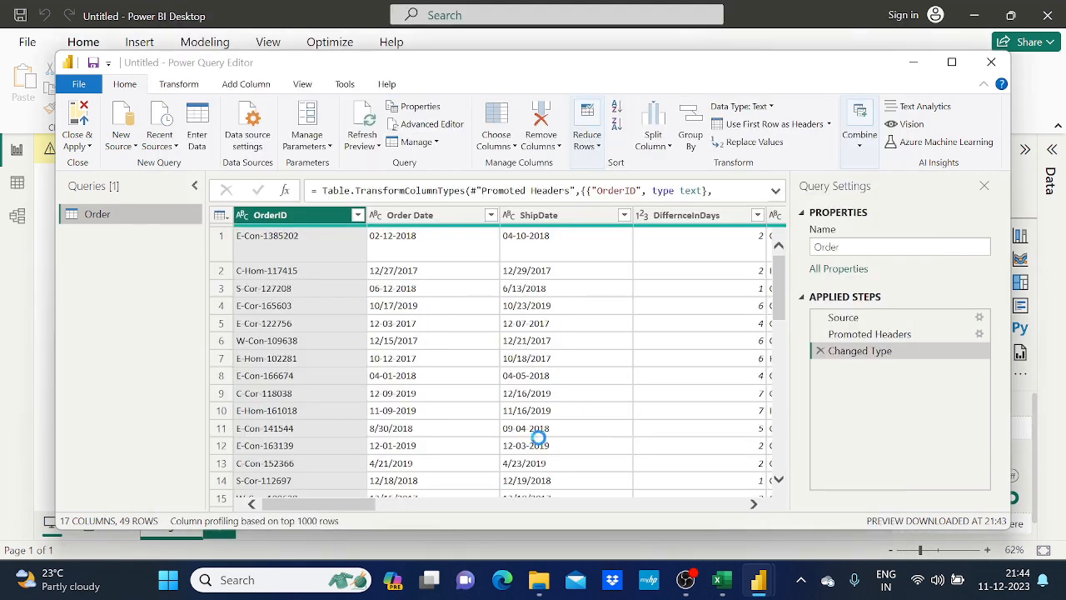
click(951, 63)
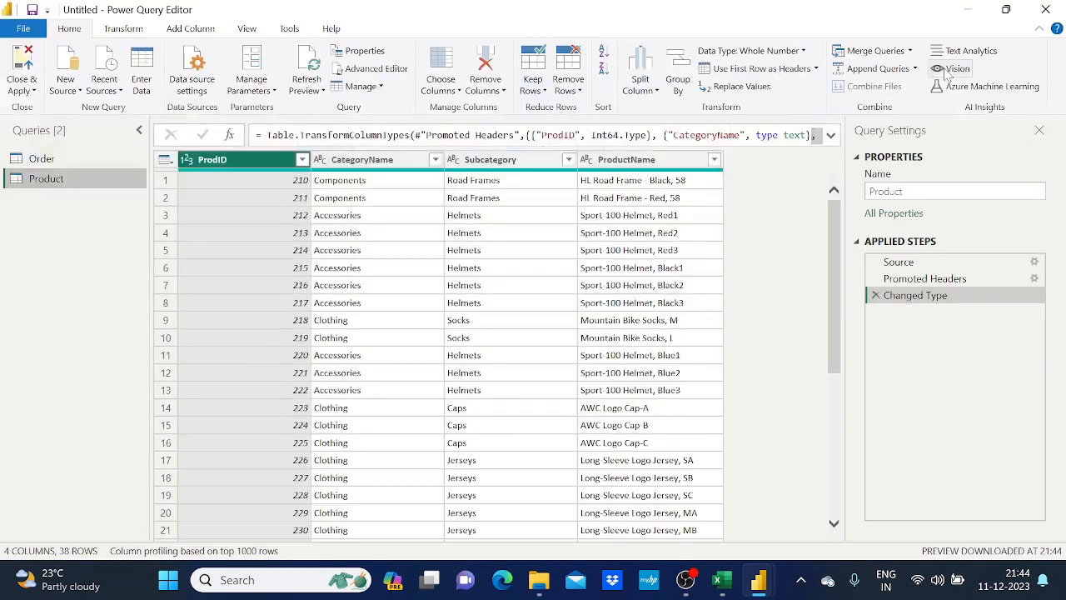
- Review the data of the Order and Product queries, ending on the Order query
click(58, 166)
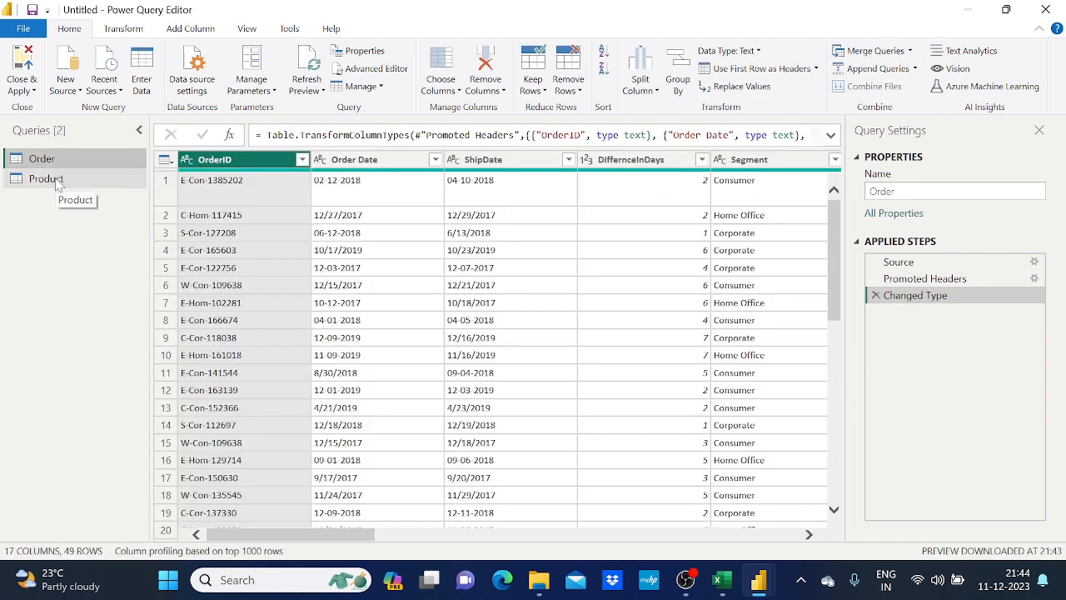
click(57, 182)
click(55, 160)
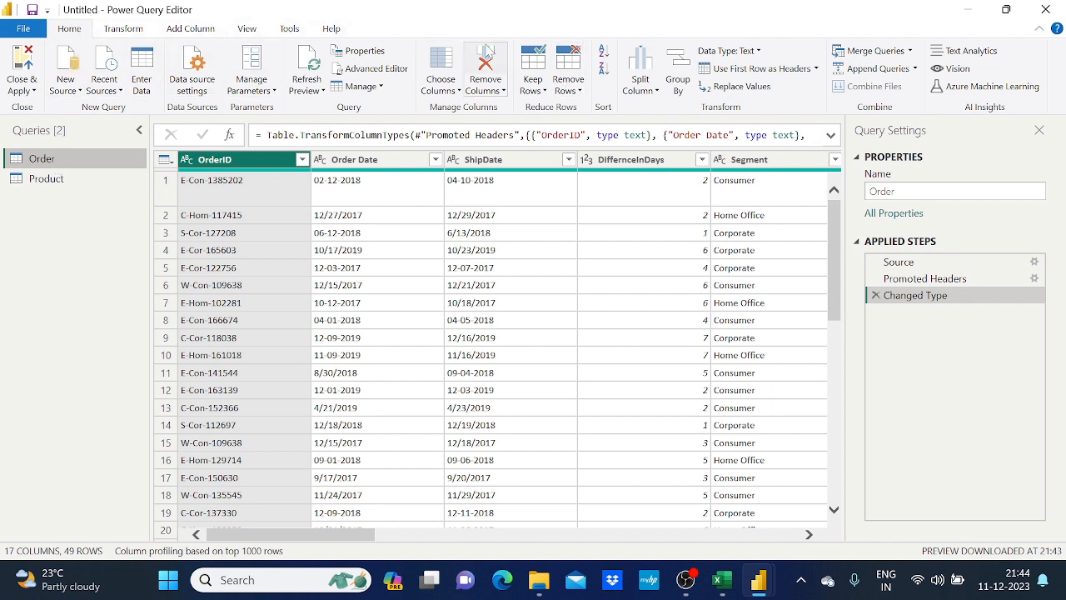
click(79, 91)
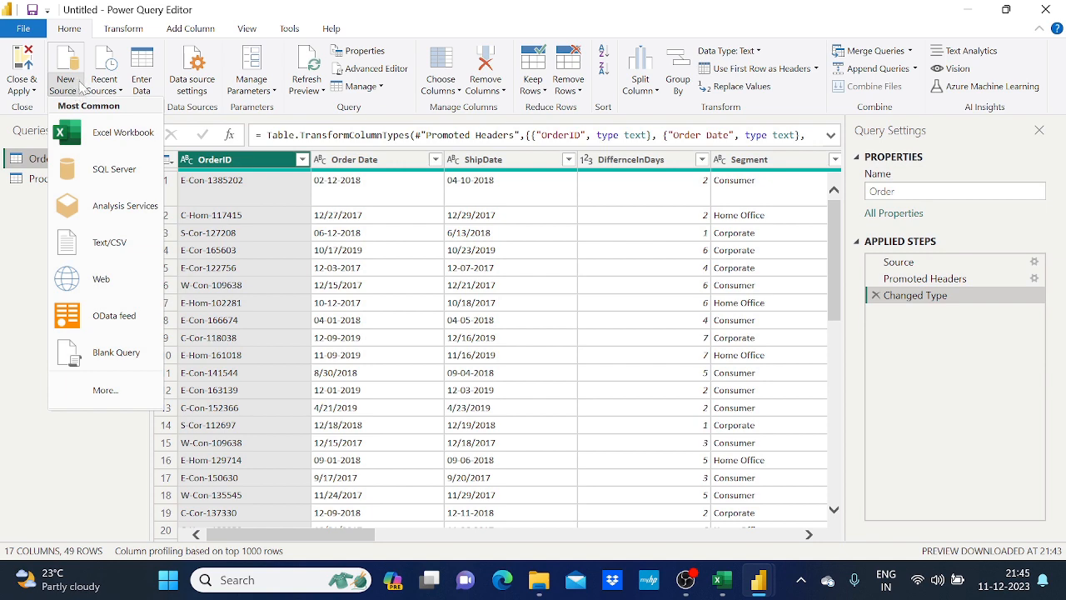
click(1003, 10)
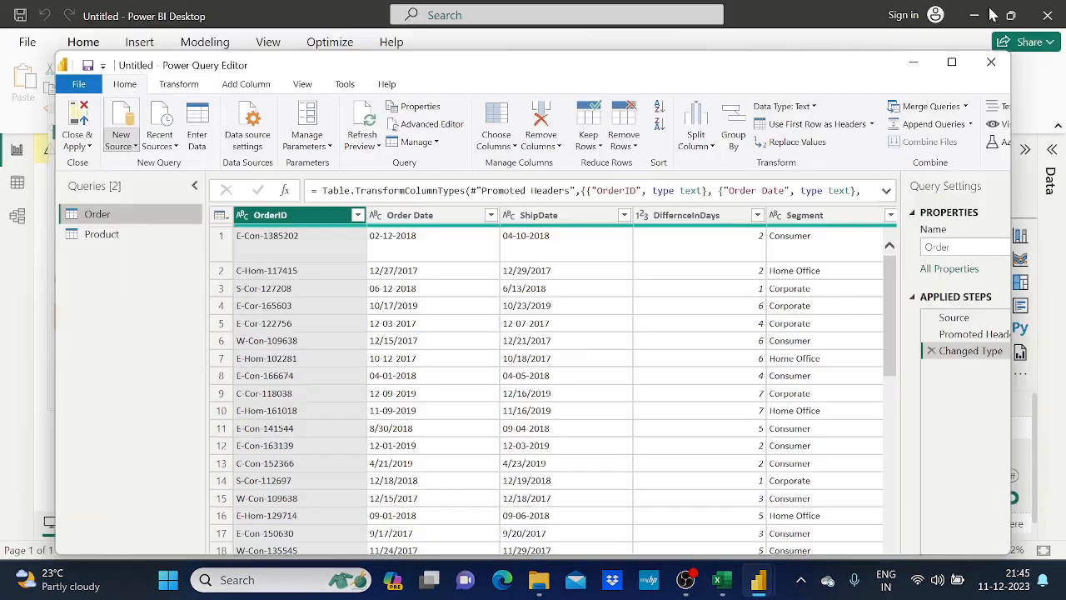
drag(294, 52, 294, 148)
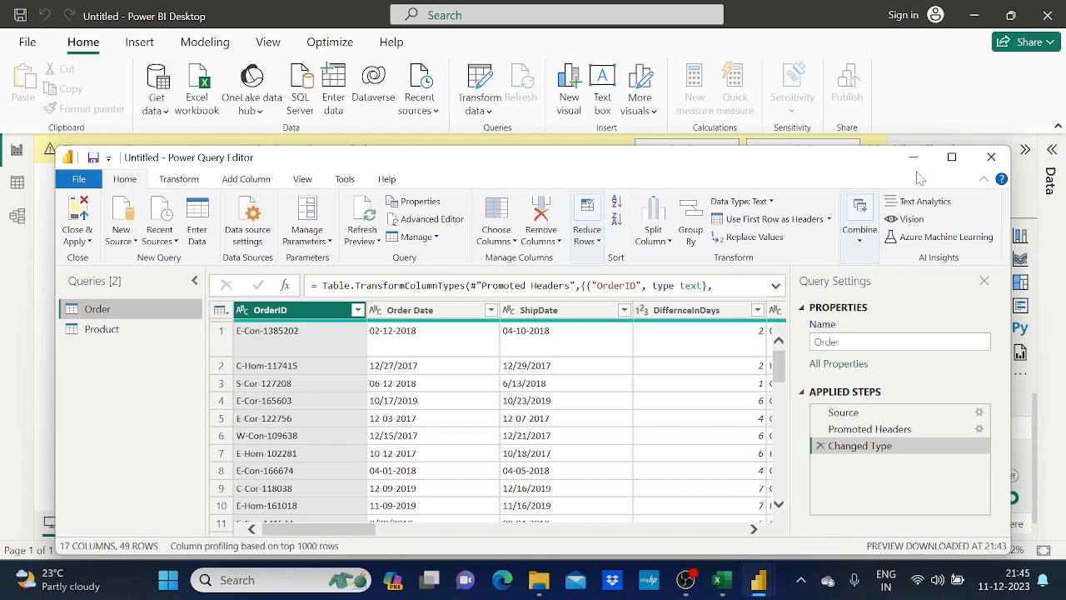
click(952, 158)
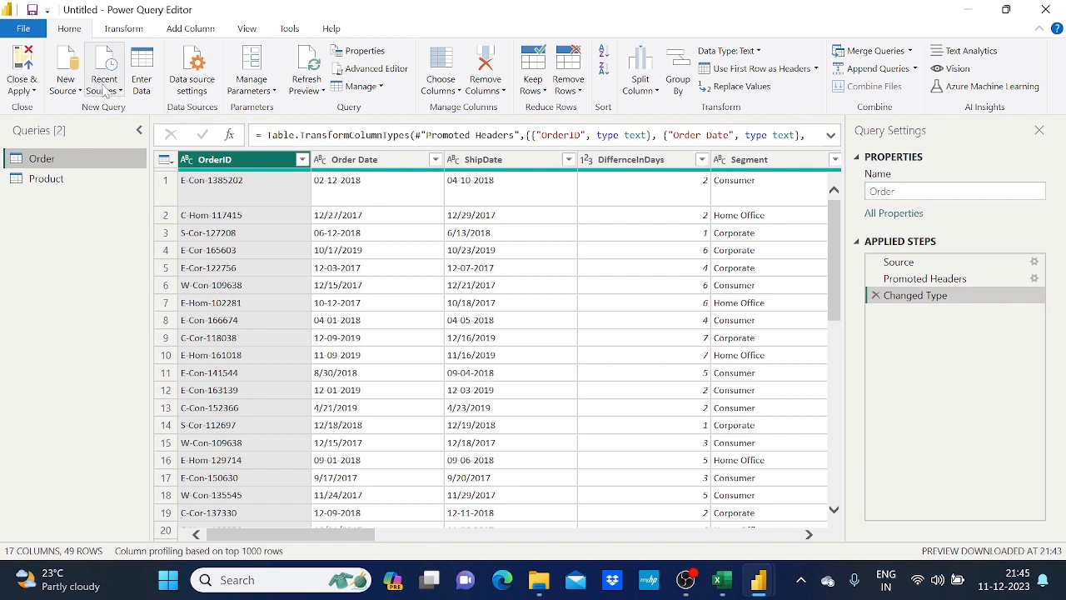
click(121, 93)
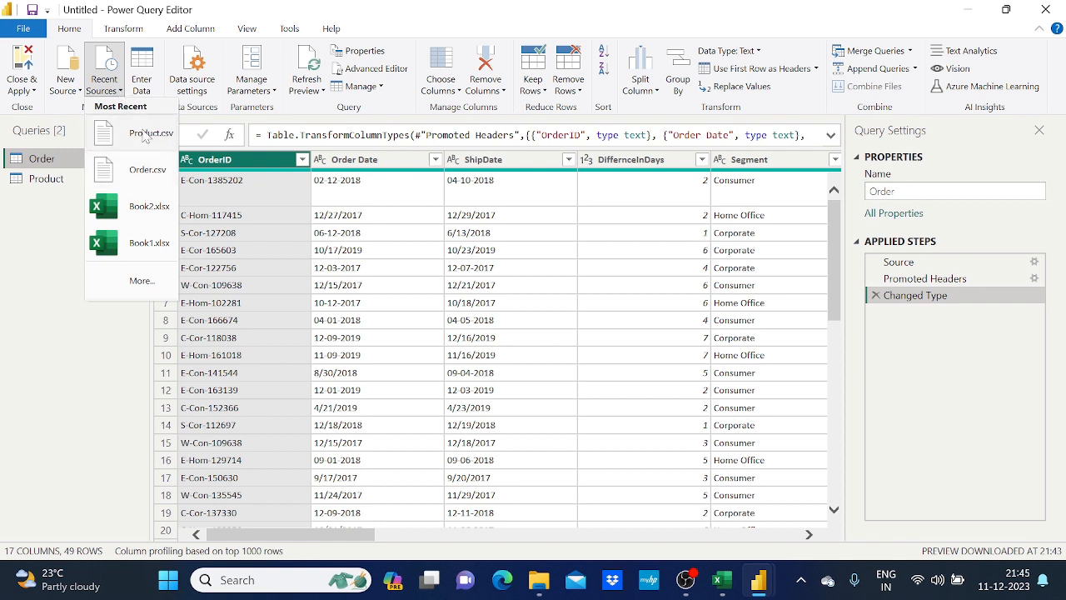
click(335, 4)
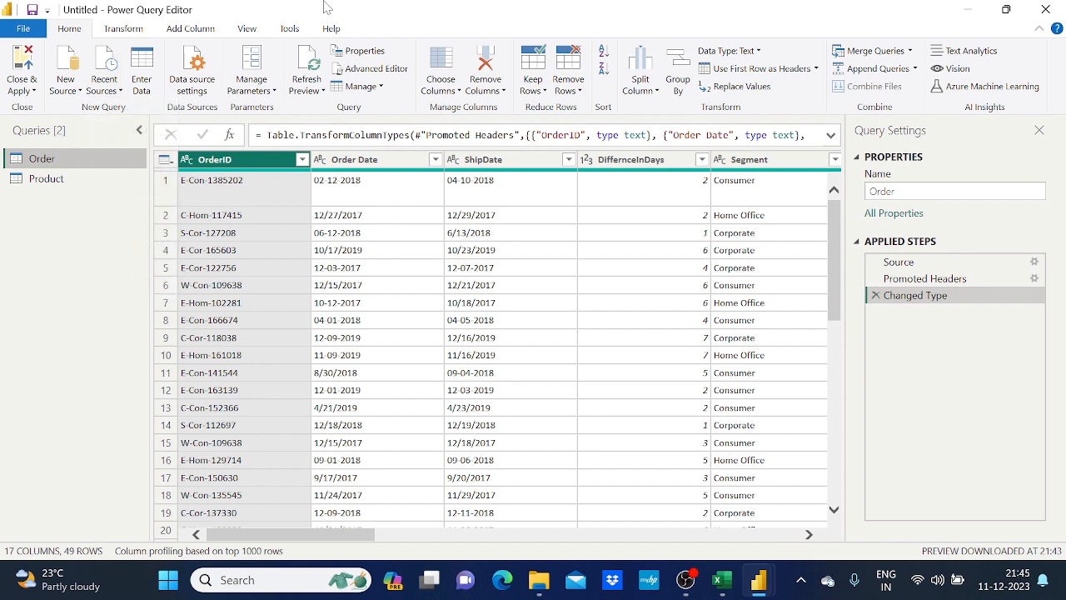
- Start a manually entered table and extend its grid to three columns and three rows
click(143, 65)
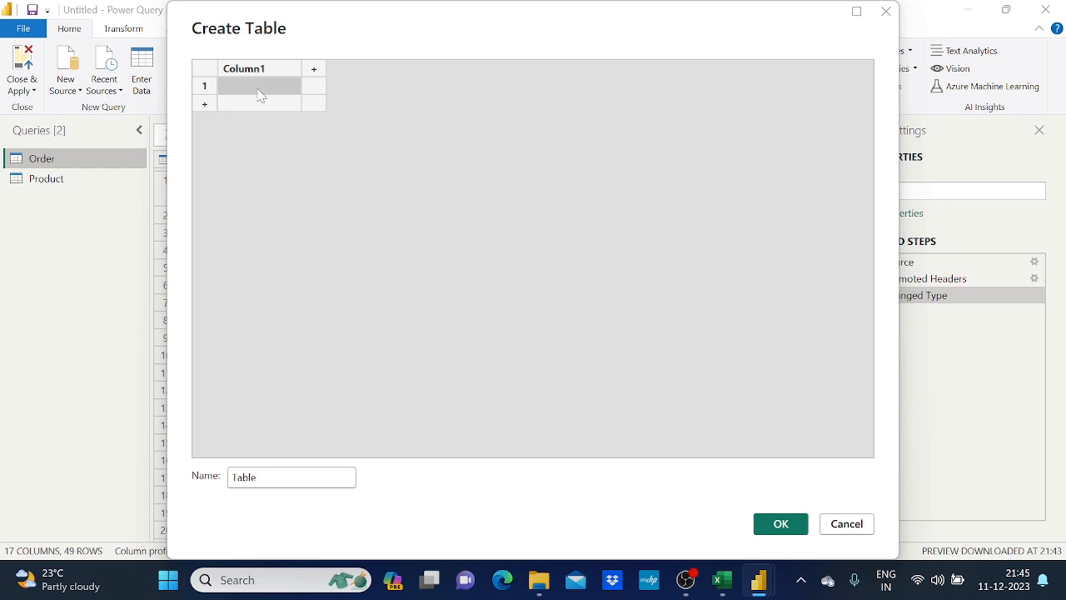
click(315, 70)
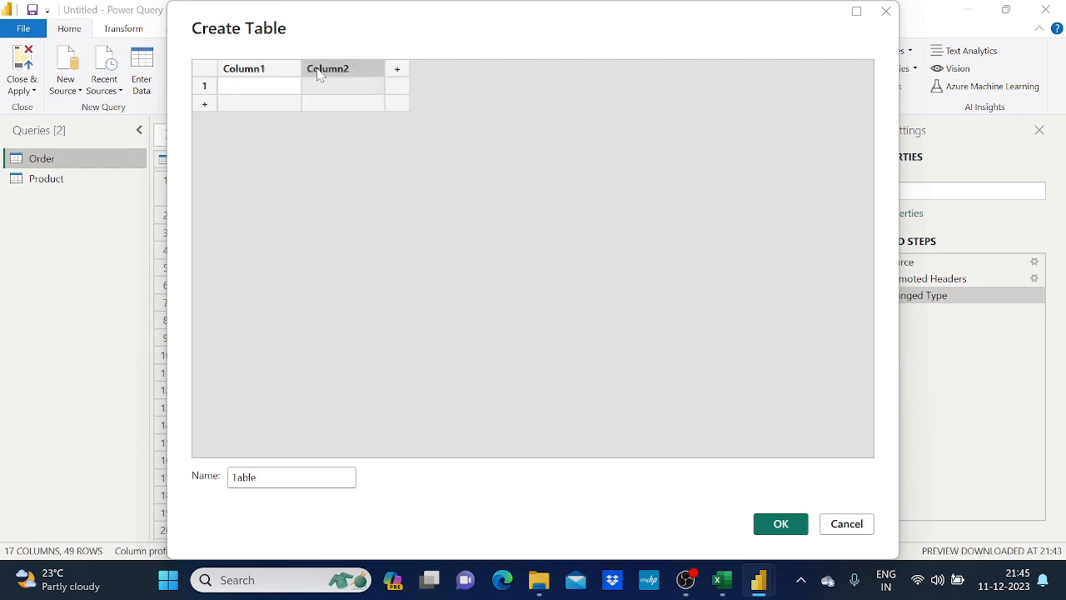
click(396, 70)
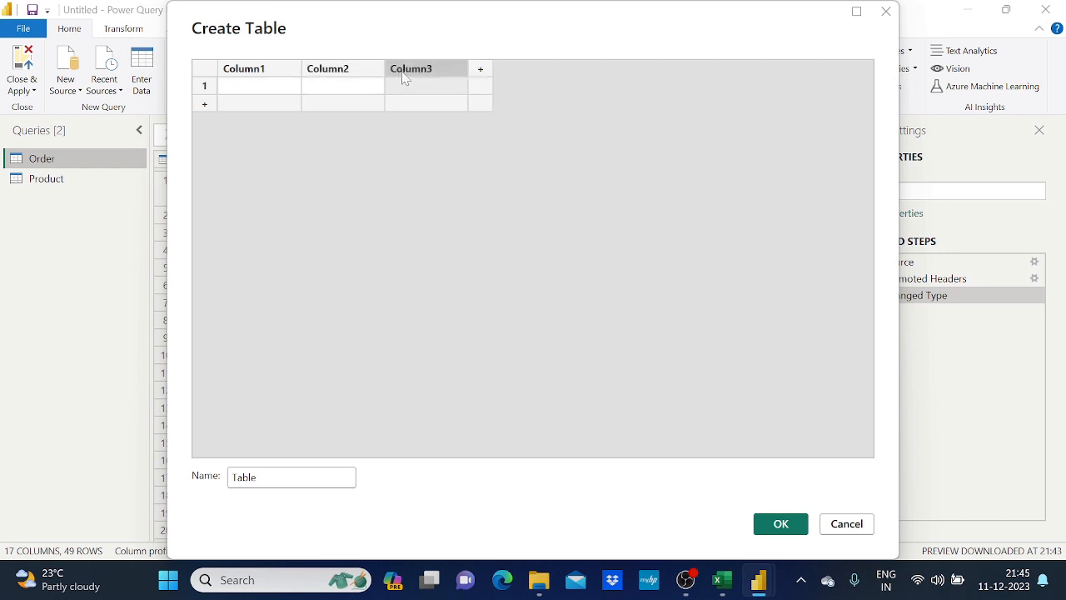
click(204, 104)
click(204, 122)
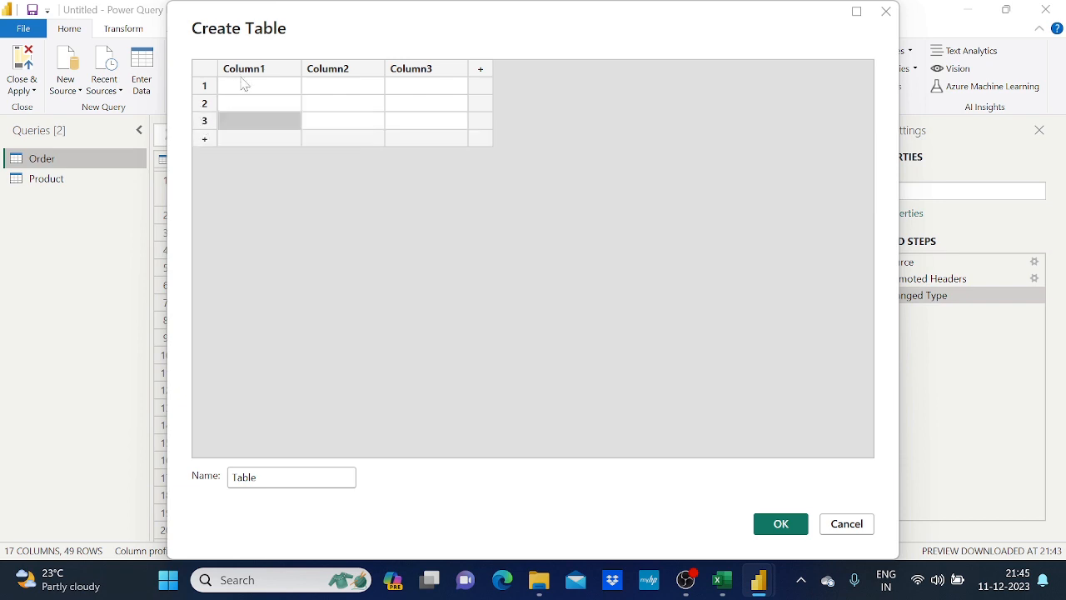
- Rename the three columns of the new table as Empid, Empname and Salary
double_click(248, 70)
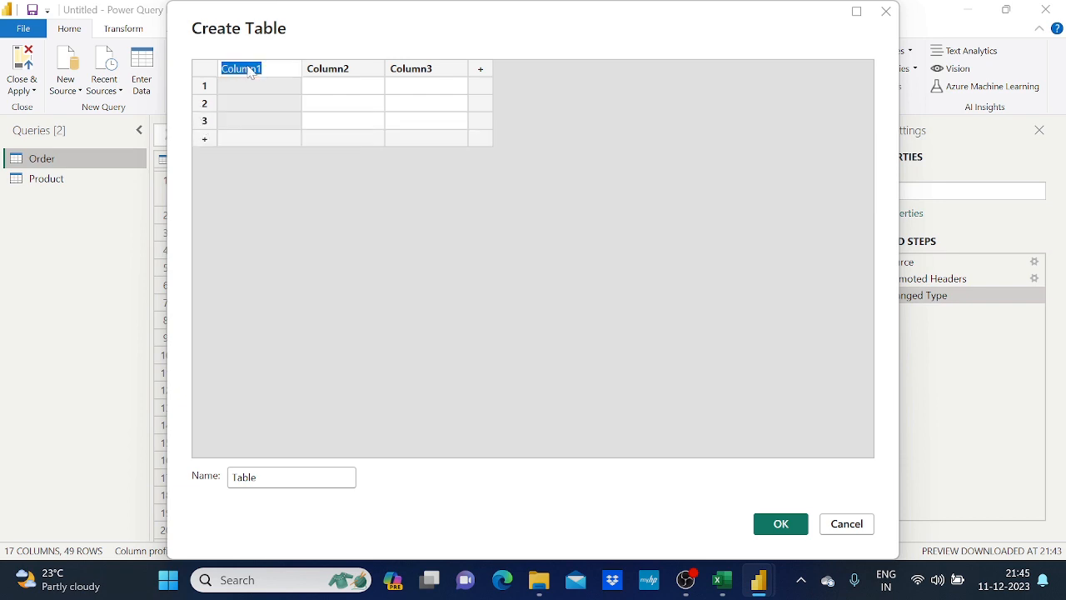
text(Emplo)
double_click(336, 72)
text(E)
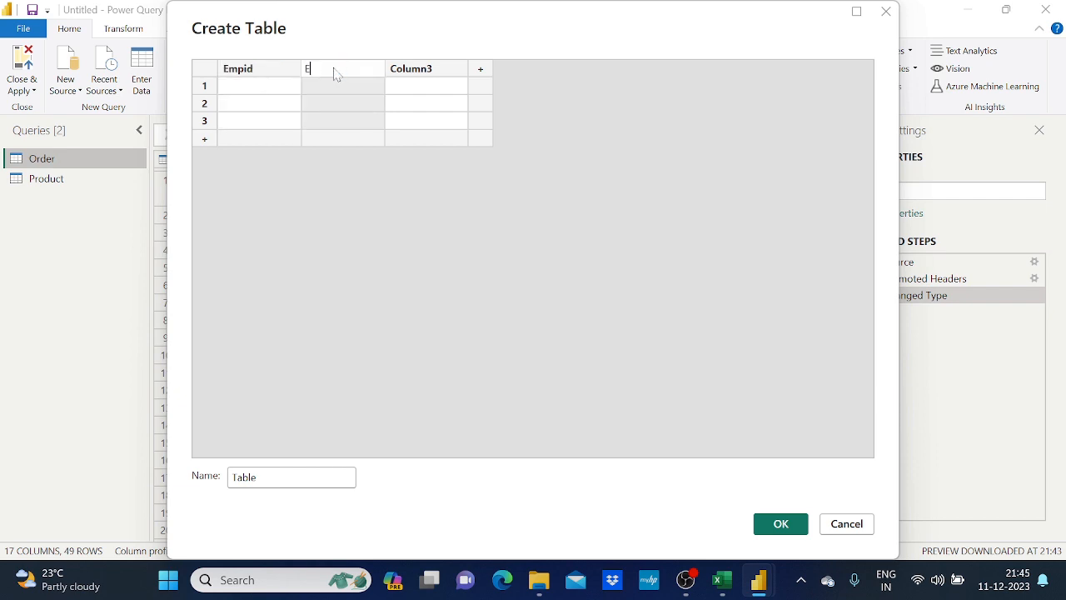
text(mpname)
double_click(408, 70)
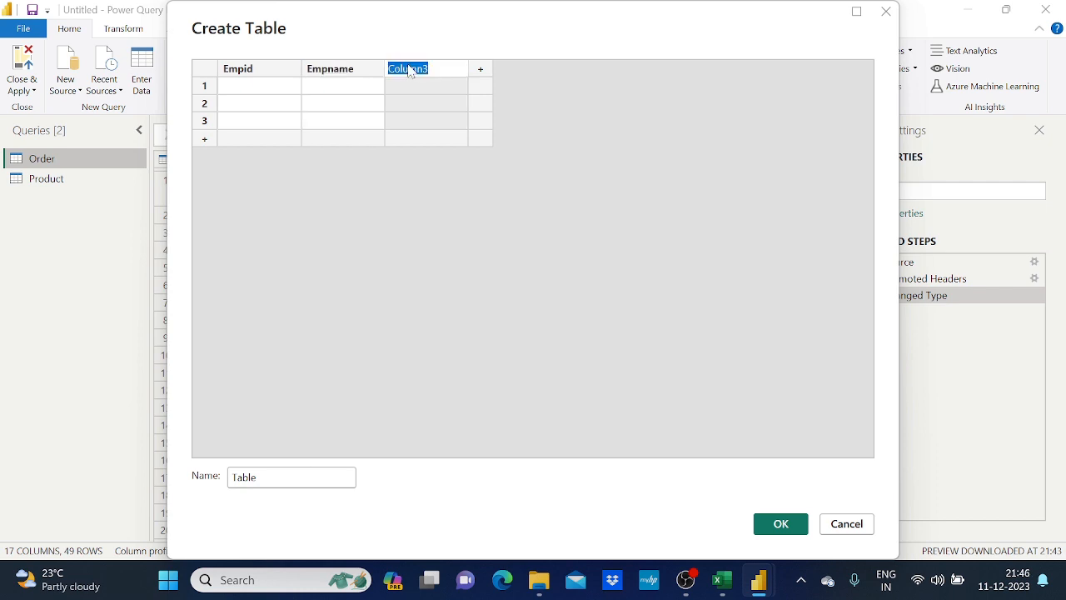
text(Salary)
- Fill the first row with Empid 11, Empname abc and Salary 12900, and cancel creating the table
click(247, 92)
click(247, 92)
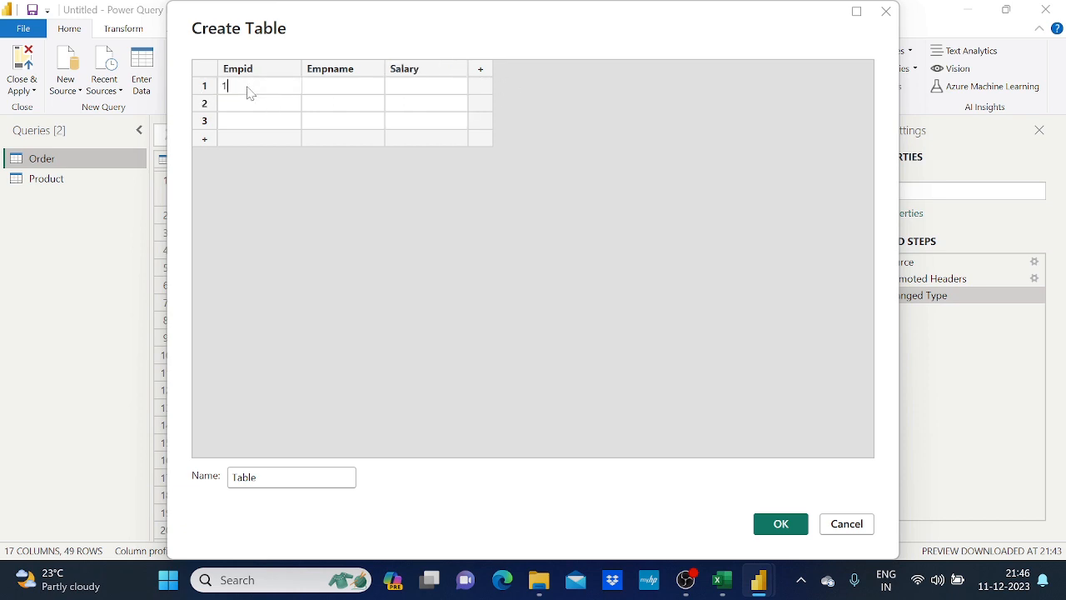
text(11)
click(330, 91)
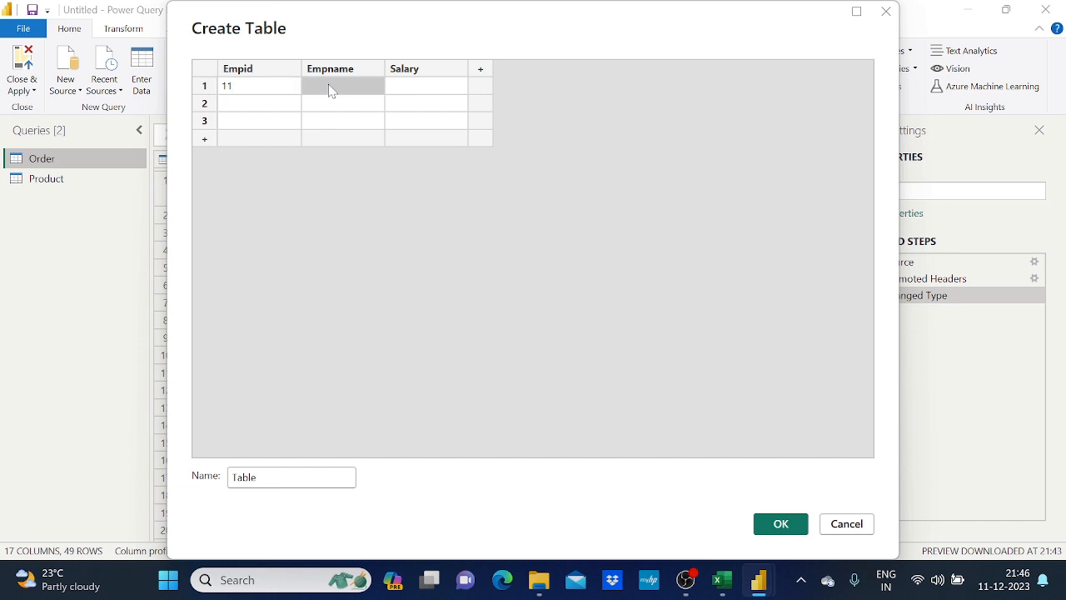
text(abc)
click(400, 95)
text(12900)
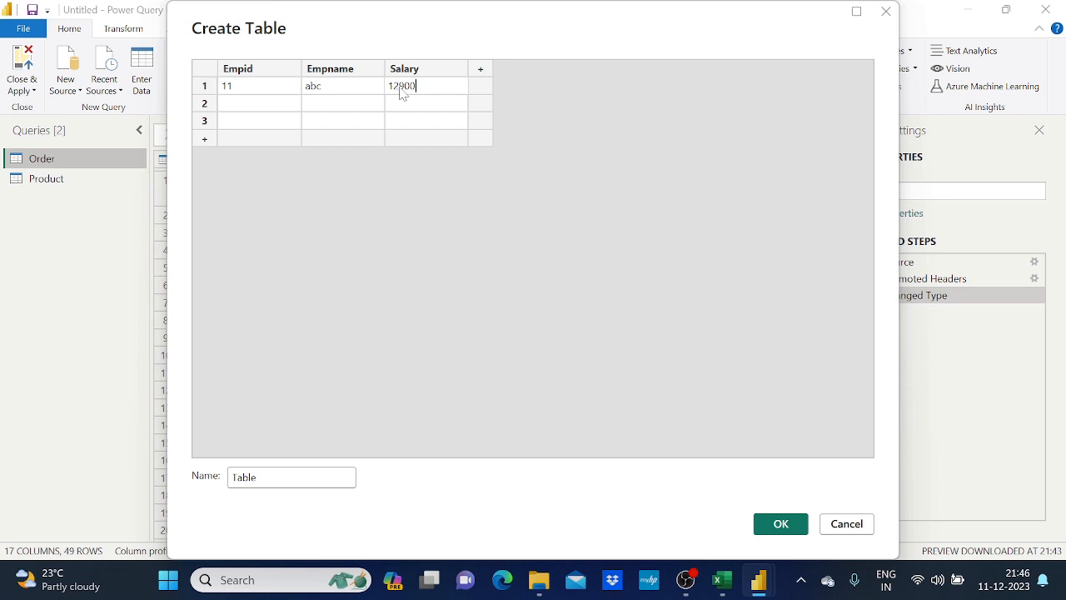
click(472, 173)
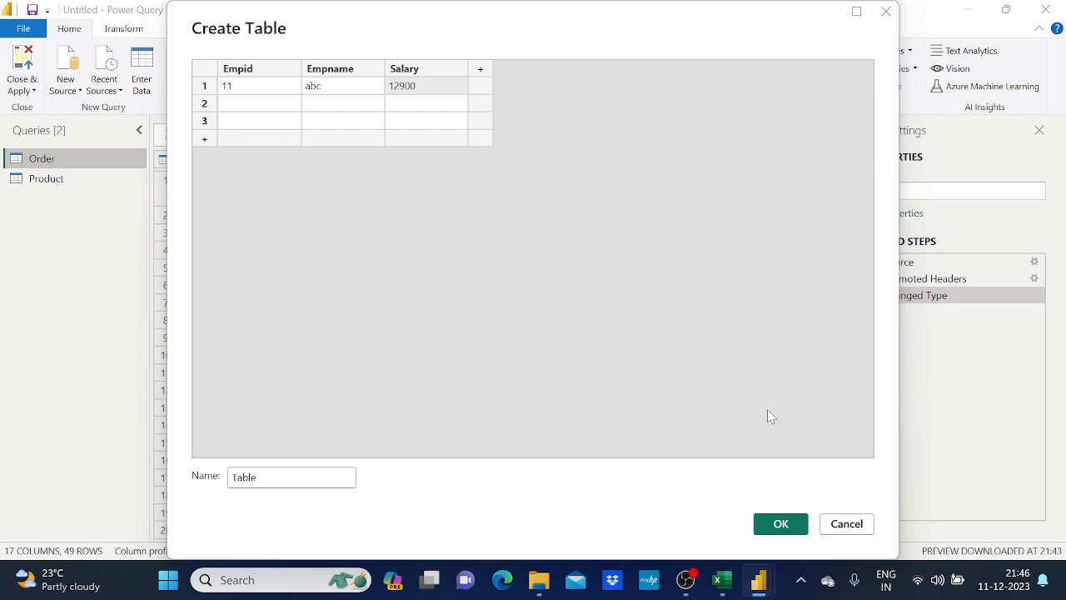
drag(234, 477, 257, 477)
click(851, 523)
- Return to Power Query Editor and review the current file's data source settings and the parameter management options
click(593, 318)
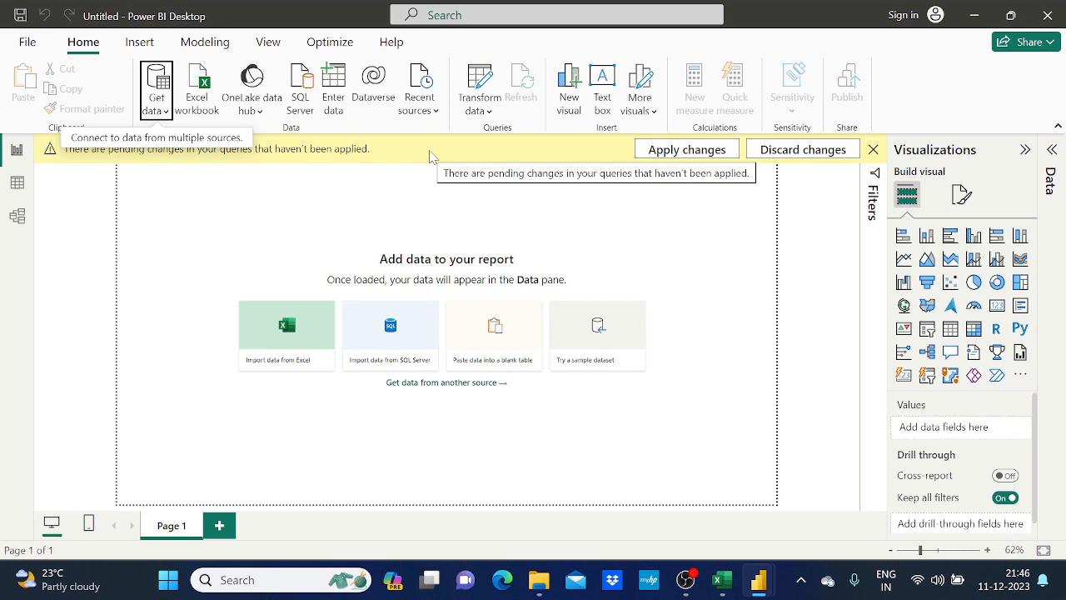
mouse_move(759, 581)
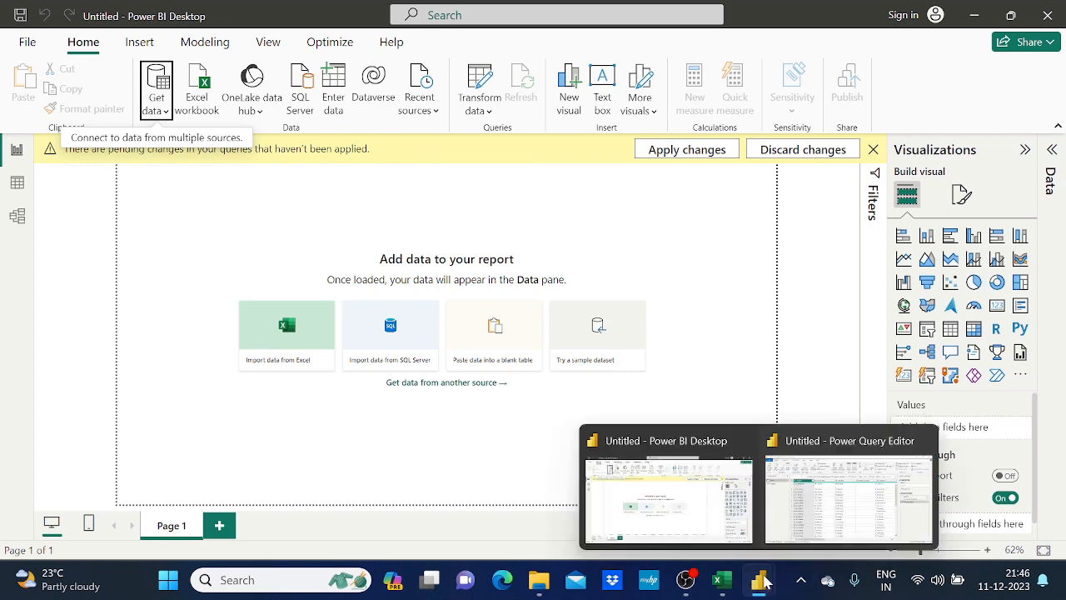
click(812, 499)
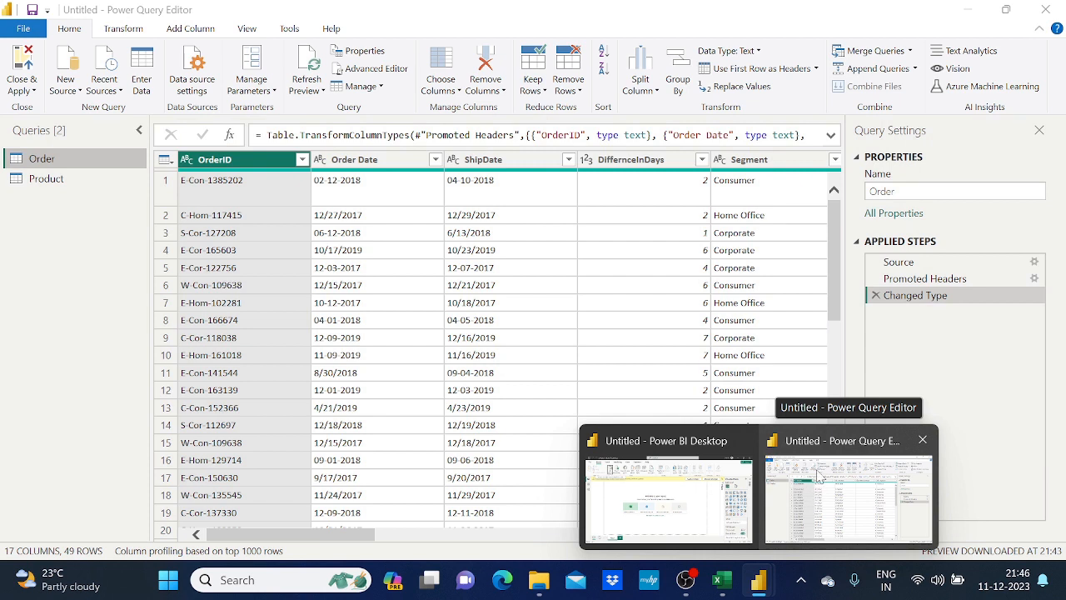
click(818, 474)
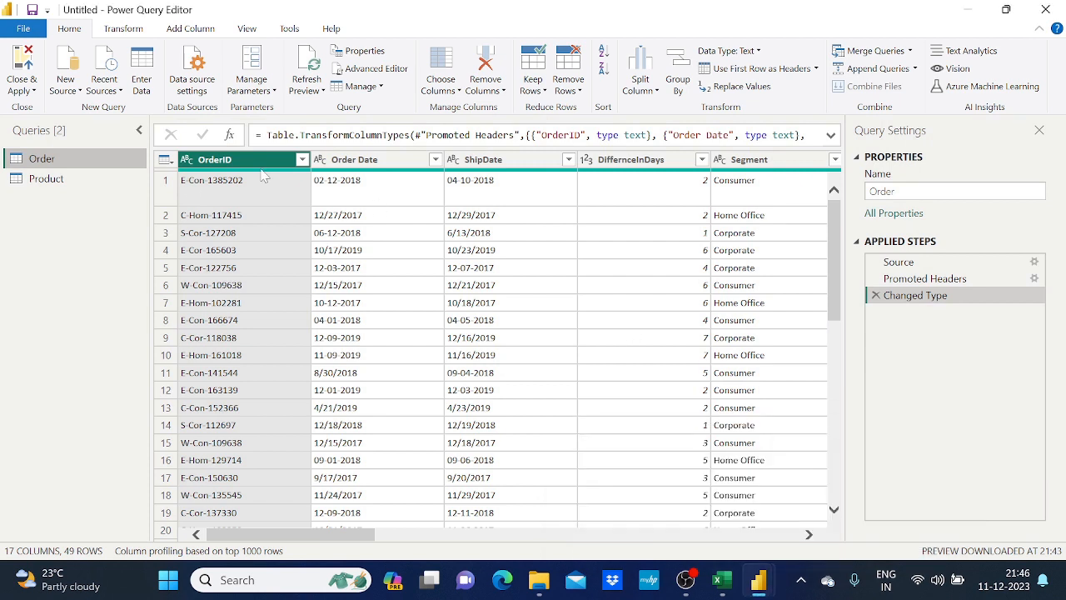
click(191, 74)
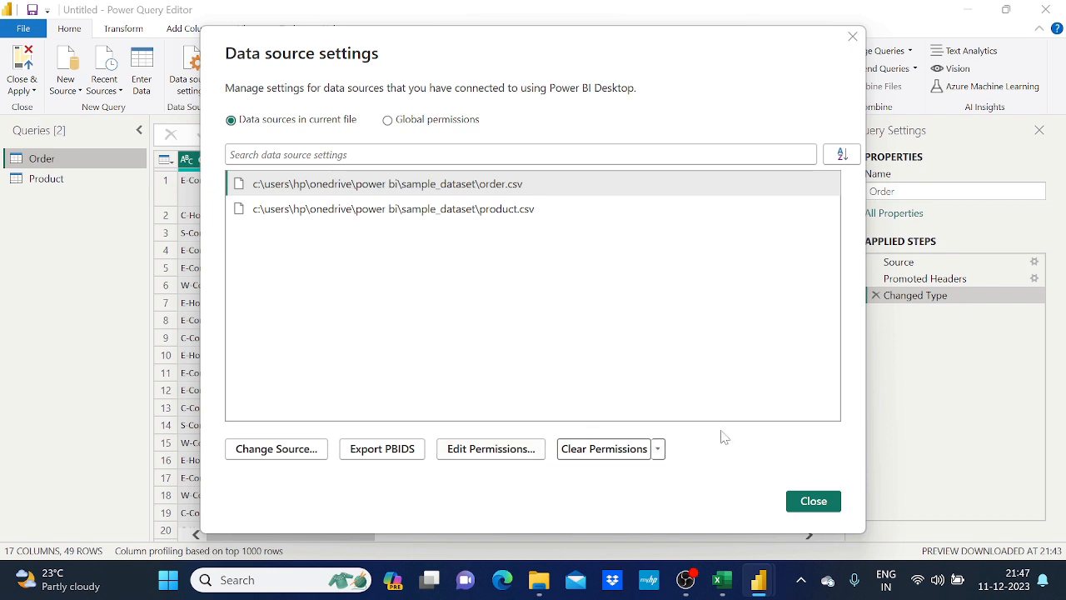
click(813, 501)
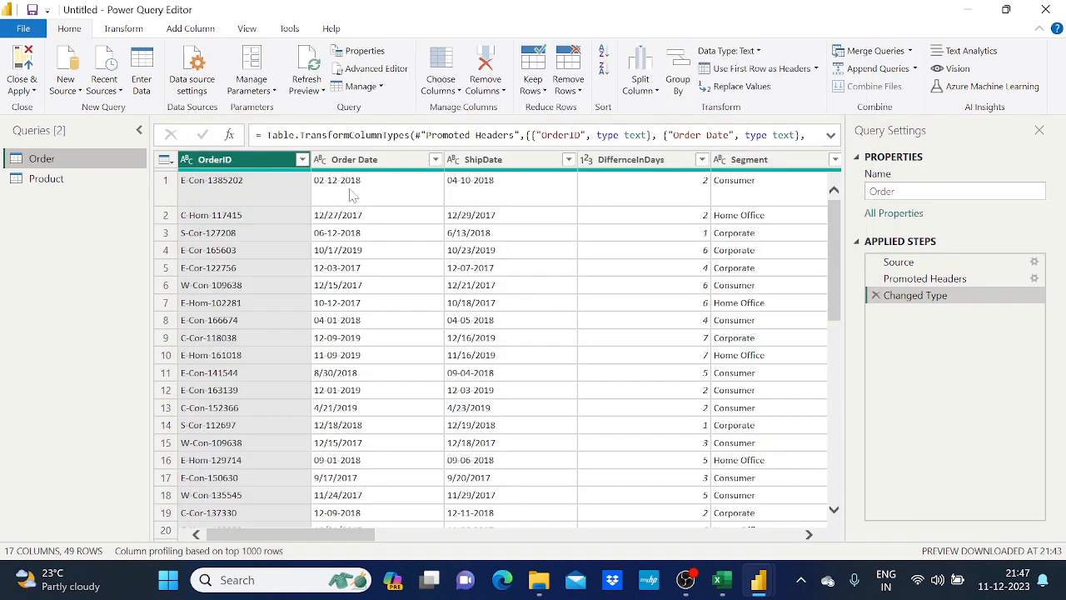
click(272, 90)
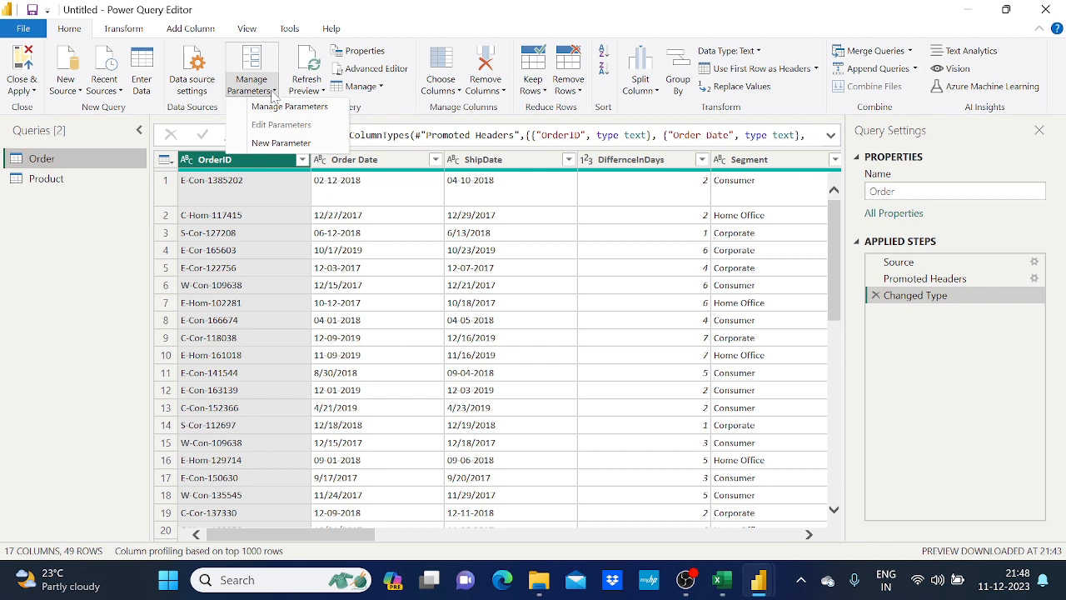
click(387, 13)
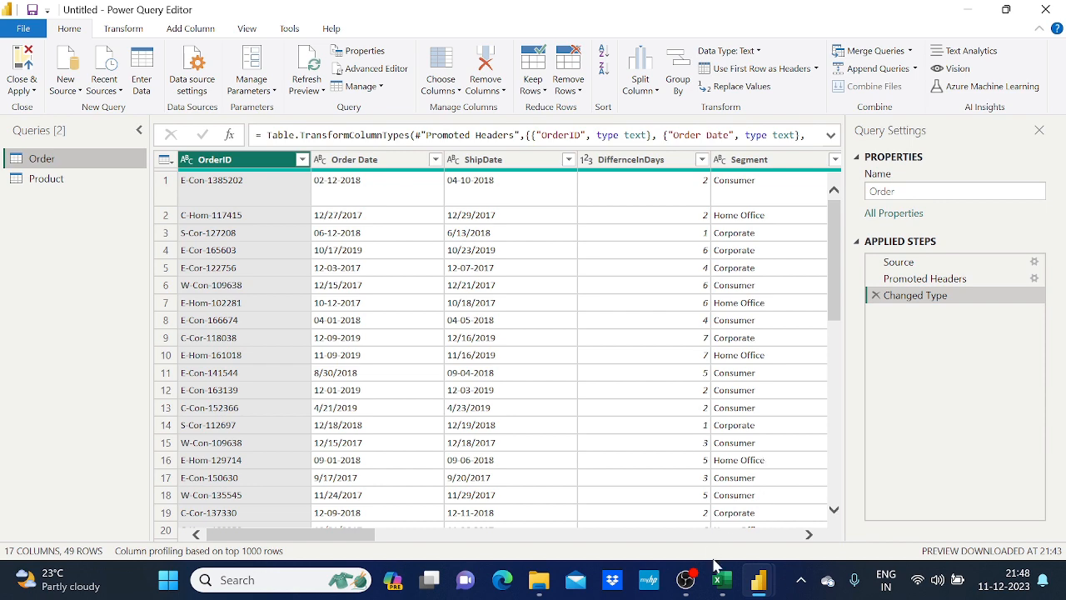
- Check the Product file in Excel, return to Power Query Editor and view the Product query and the Order query
mouse_move(722, 580)
click(799, 504)
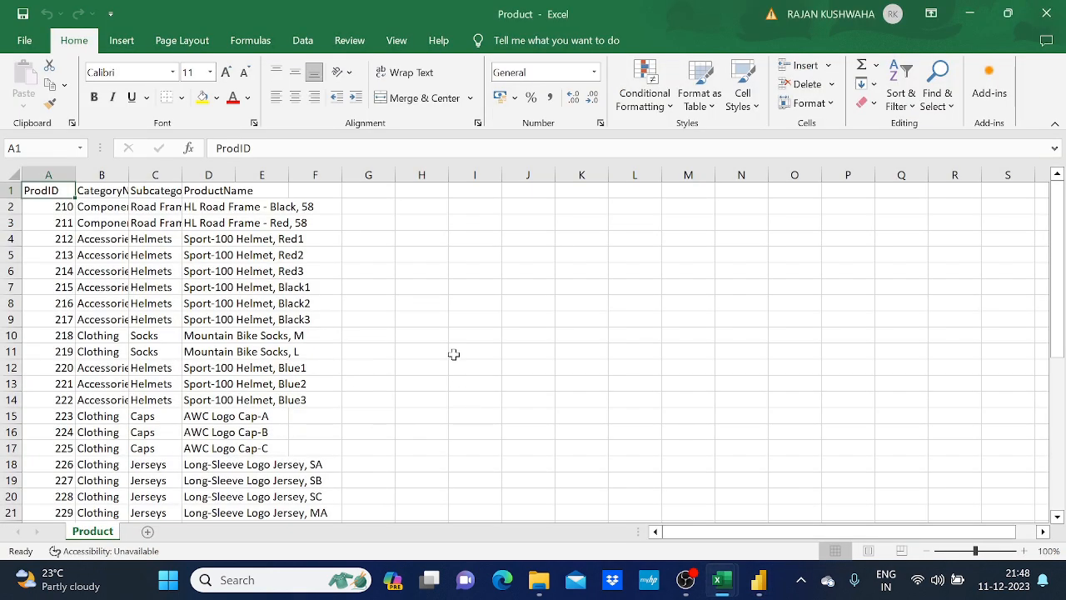
scroll(452, 352, down, 1)
scroll(452, 352, up, 1)
mouse_move(758, 580)
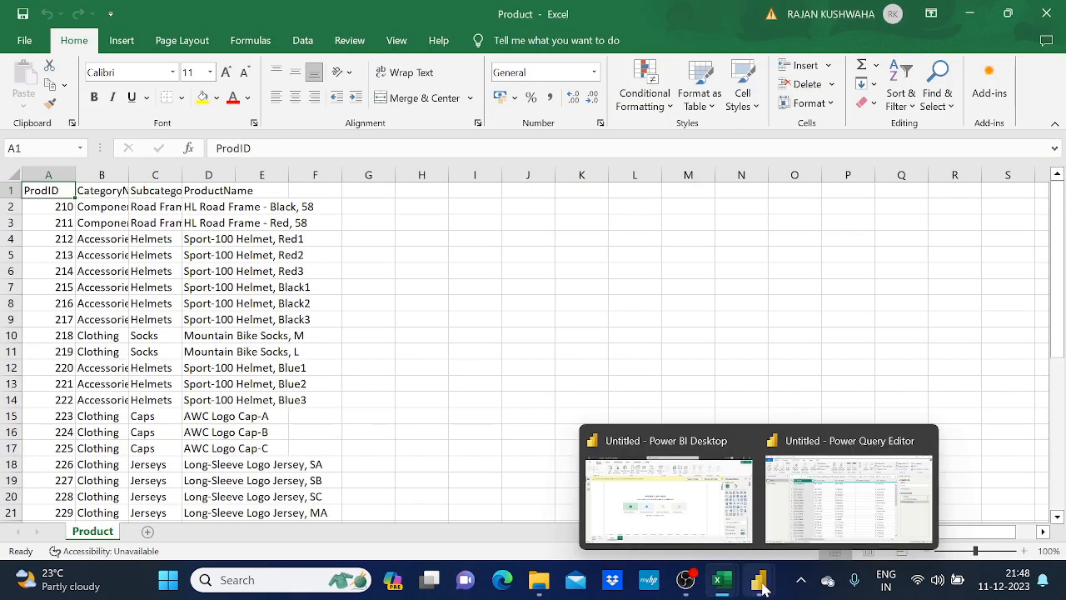
click(866, 479)
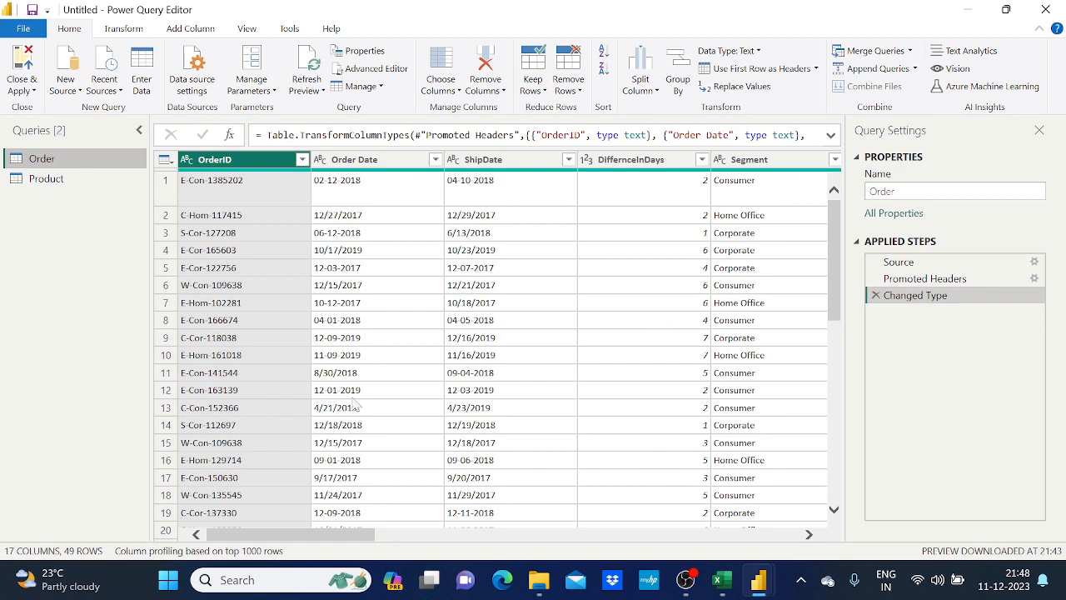
click(42, 180)
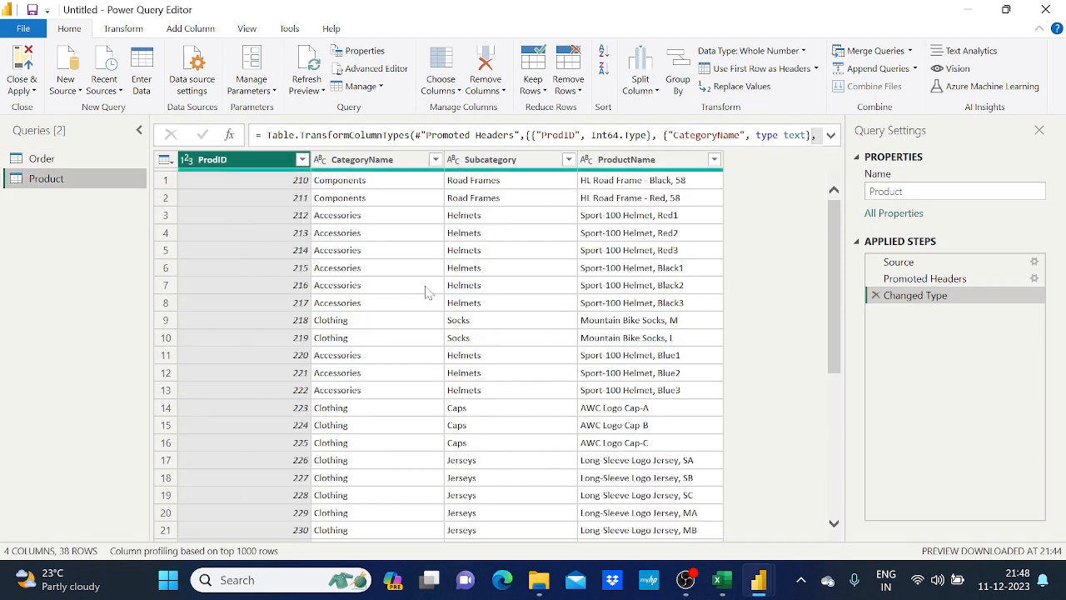
click(56, 159)
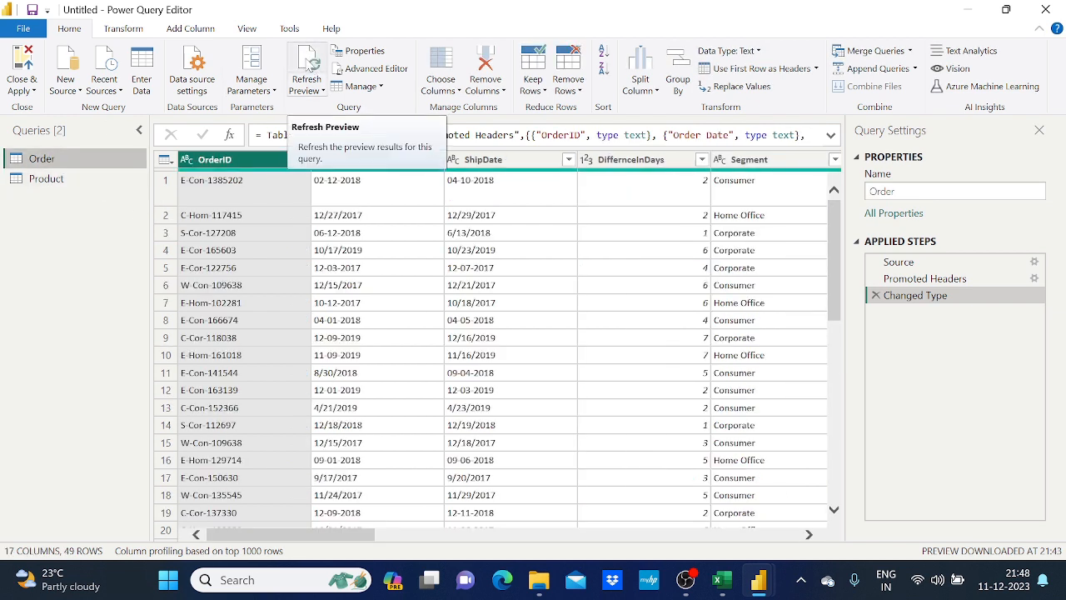
- Examine the Order query's M code in the Advanced Editor against the formula and applied steps, and close it without changes
click(365, 72)
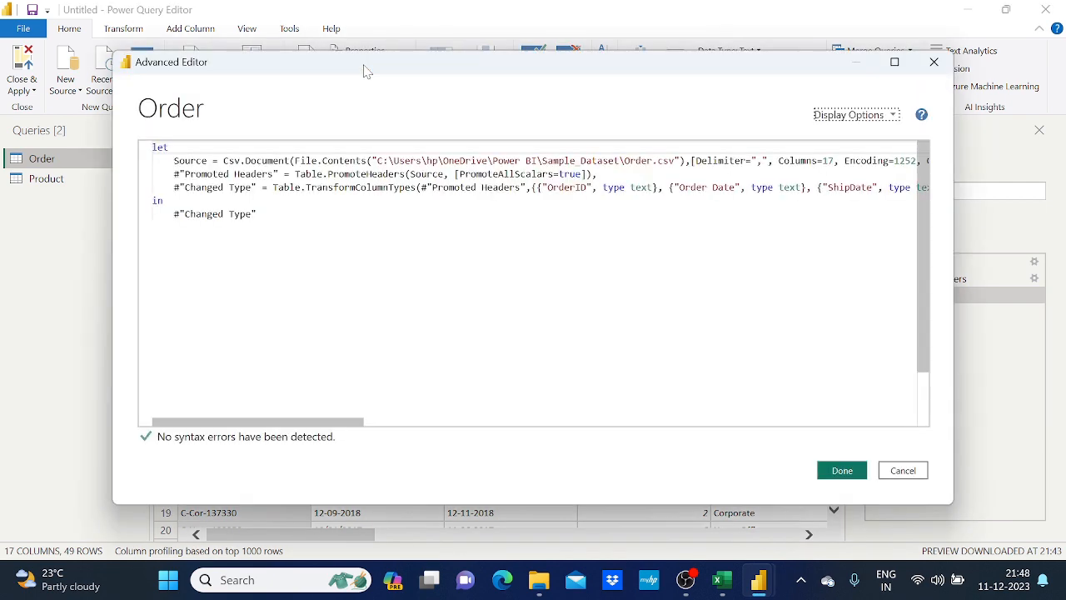
drag(386, 74, 467, 234)
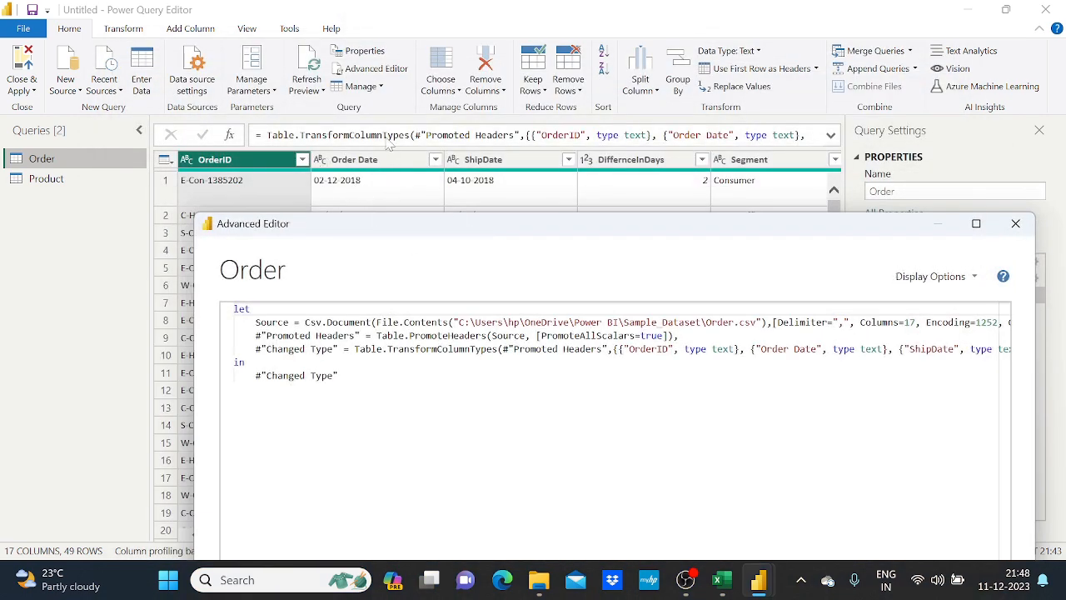
drag(491, 233, 399, 91)
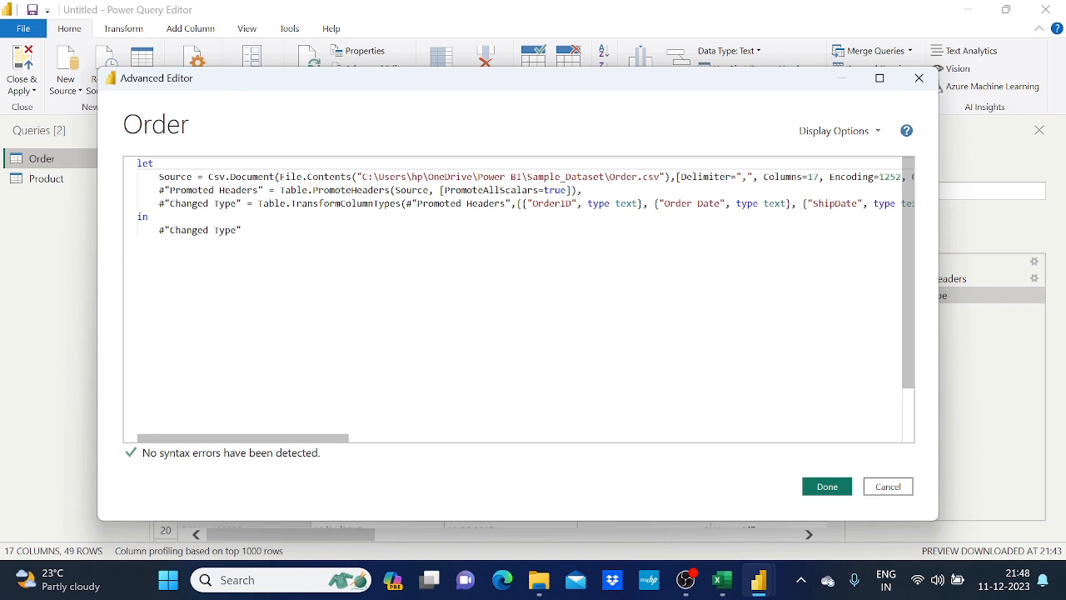
mouse_move(279, 438)
mouse_down()
mouse_move(377, 441)
mouse_move(278, 442)
mouse_up()
drag(358, 79, 386, 296)
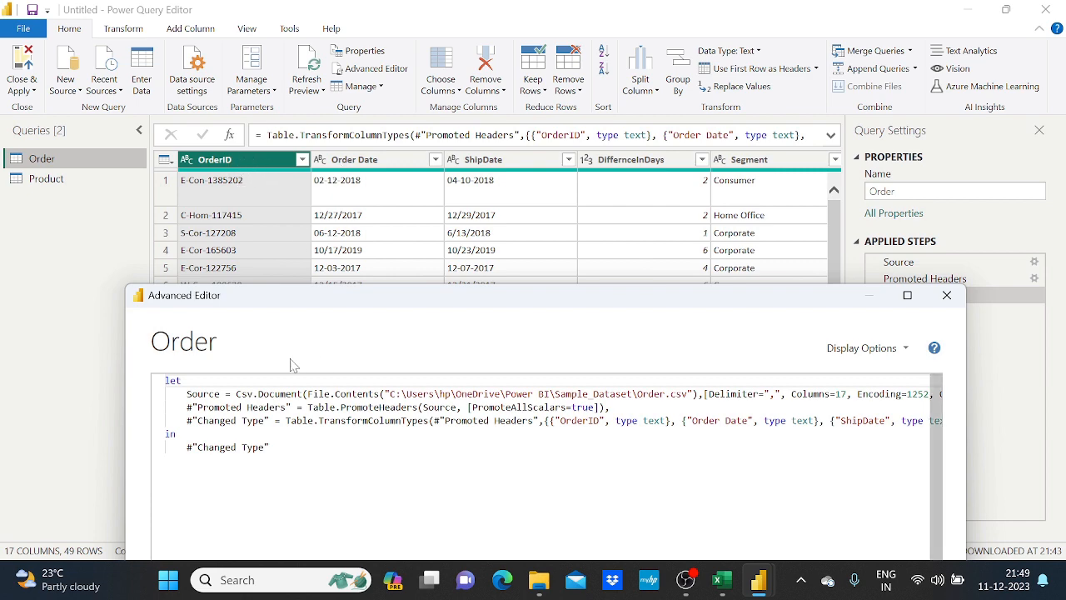
drag(387, 297, 395, 218)
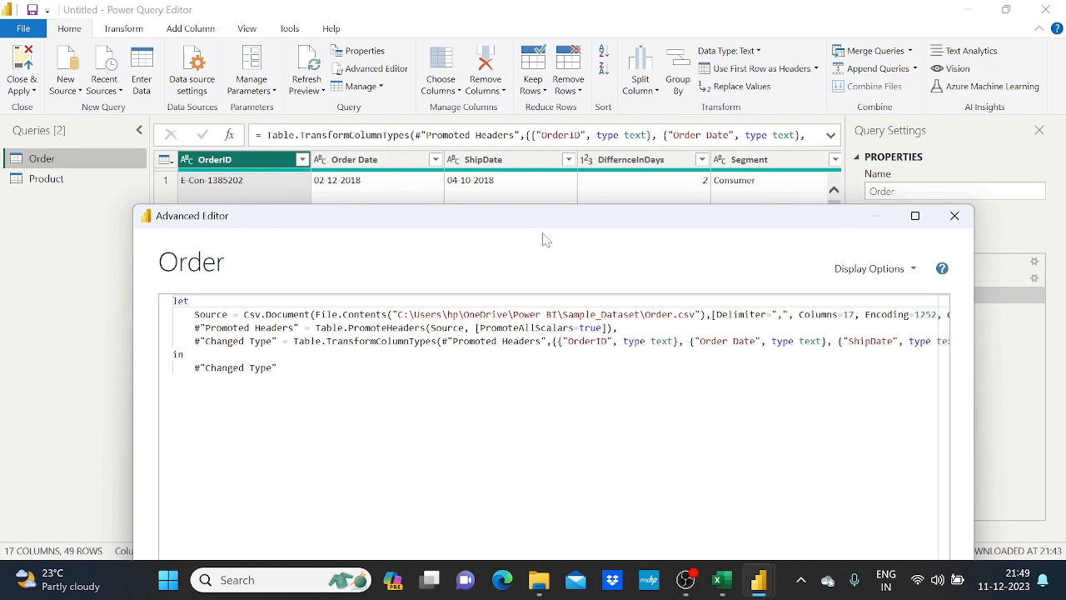
drag(549, 225, 546, 93)
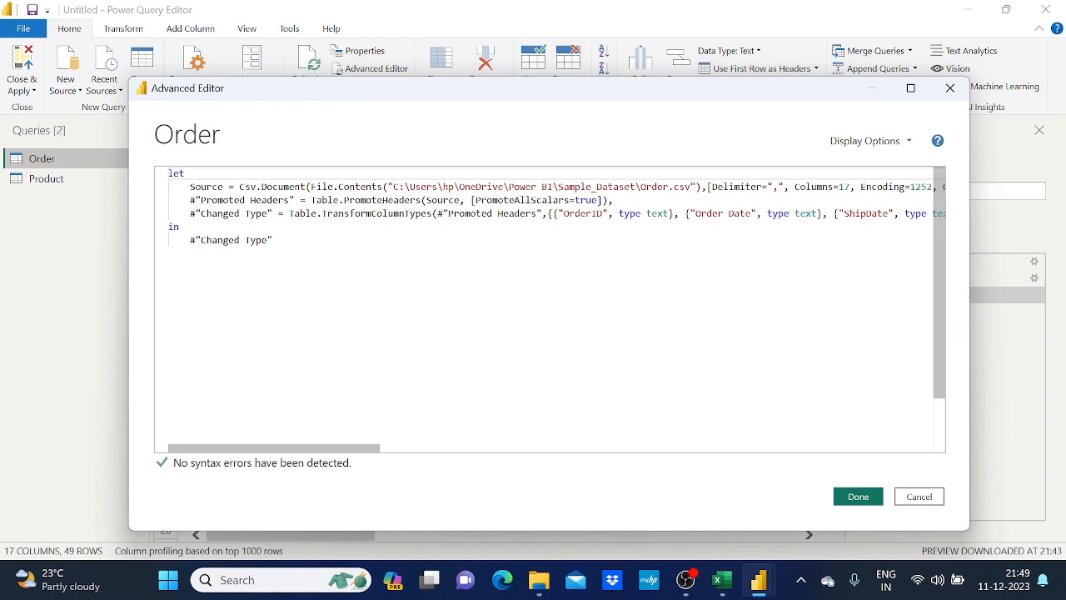
click(926, 497)
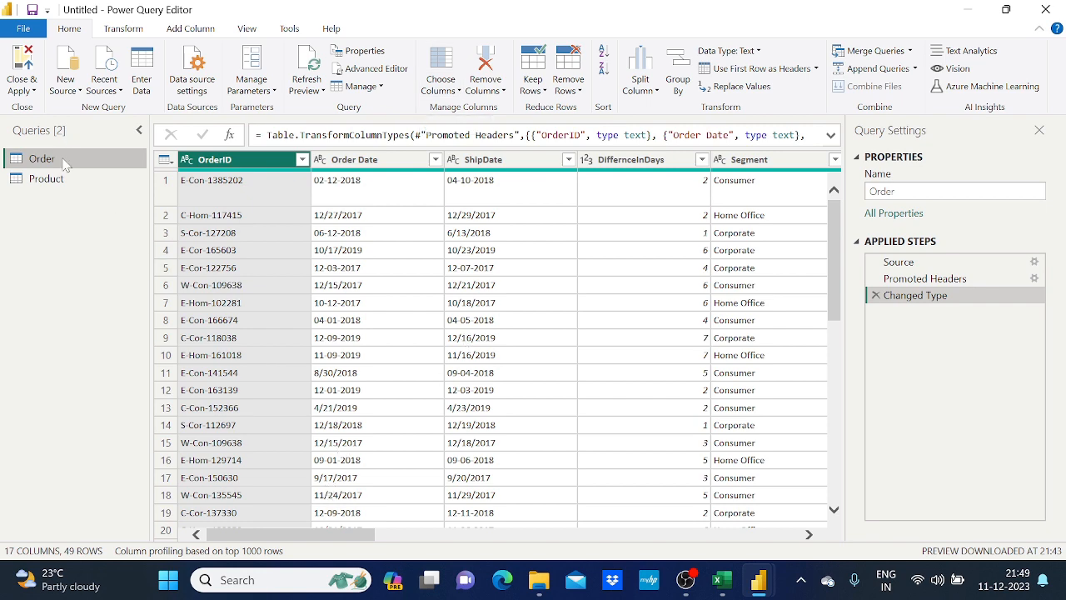
- Exclude the DiffernceInDays column from the Order query with Choose Columns, and delete the resulting applied step
drag(262, 534, 700, 543)
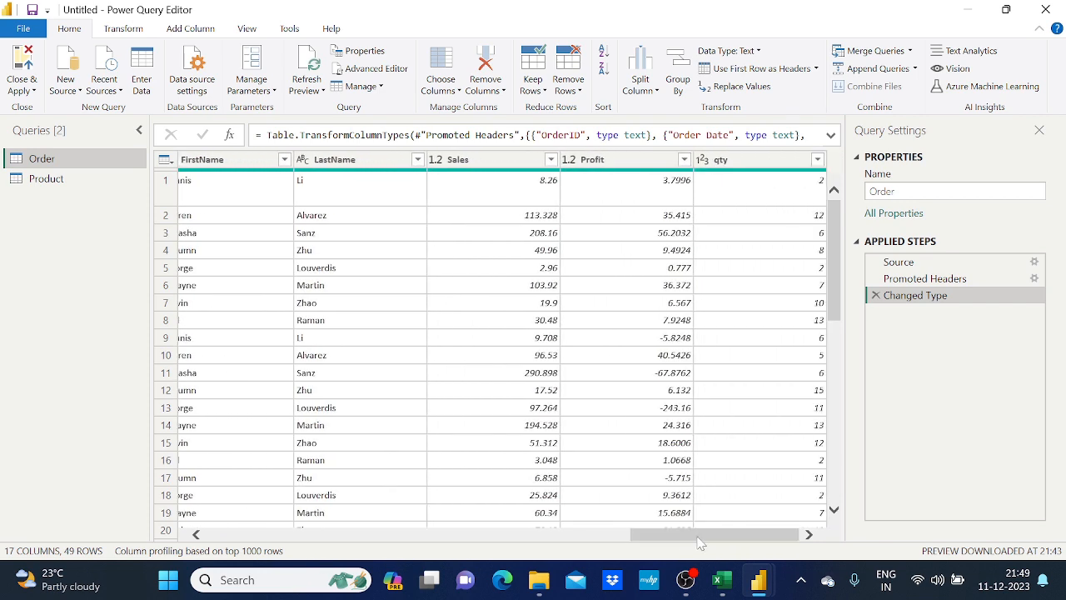
drag(691, 539, 245, 537)
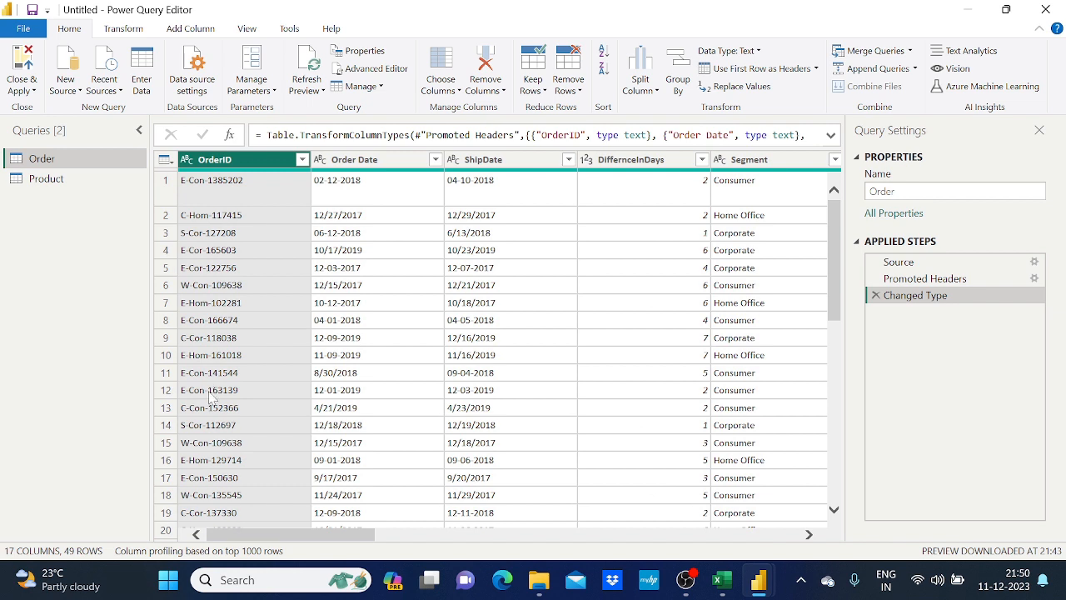
click(444, 67)
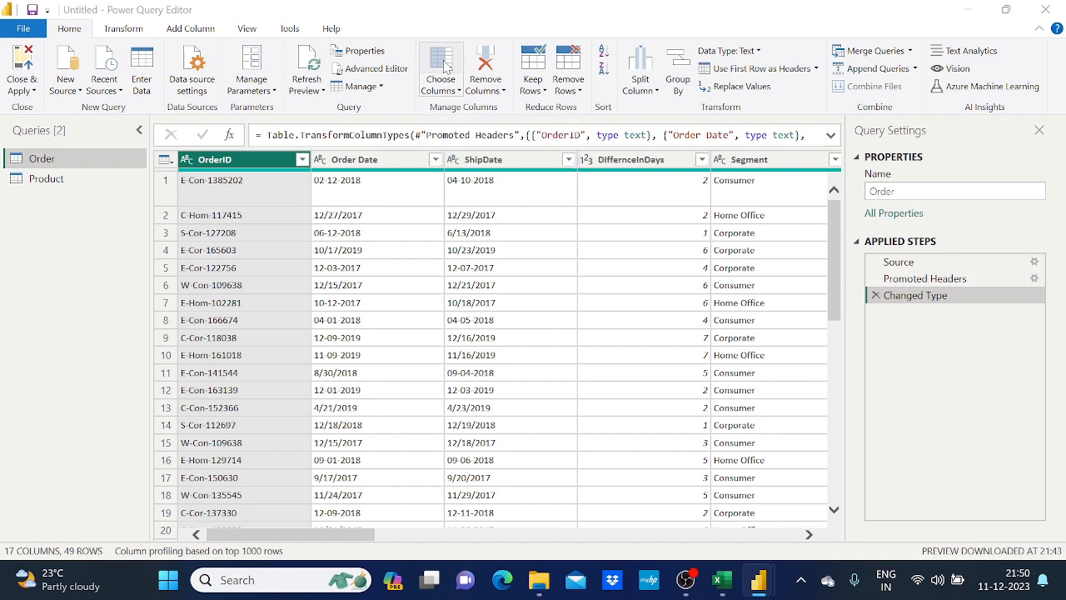
click(457, 99)
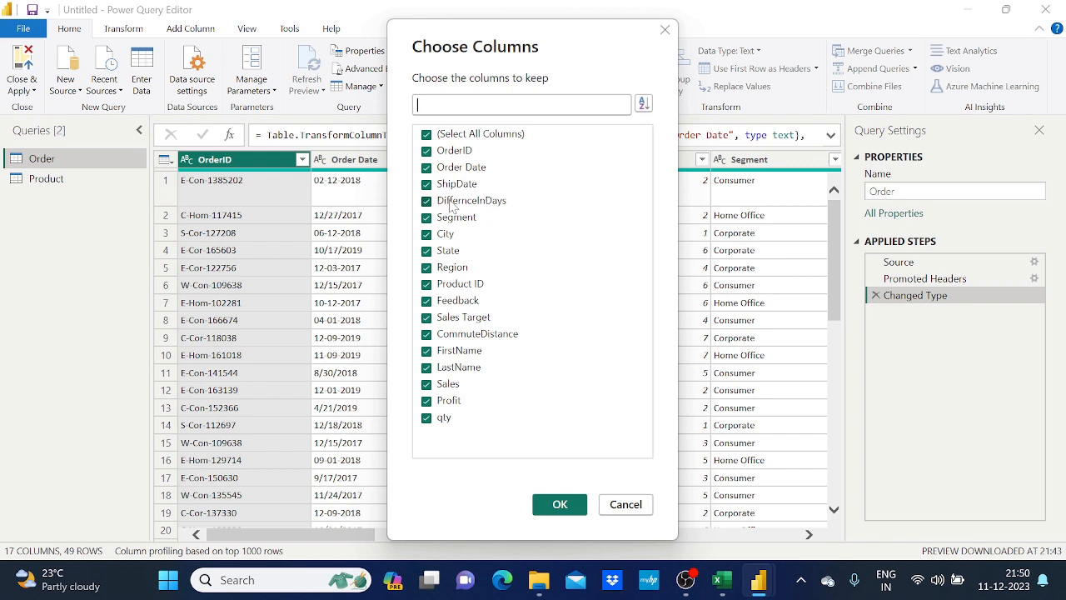
click(426, 202)
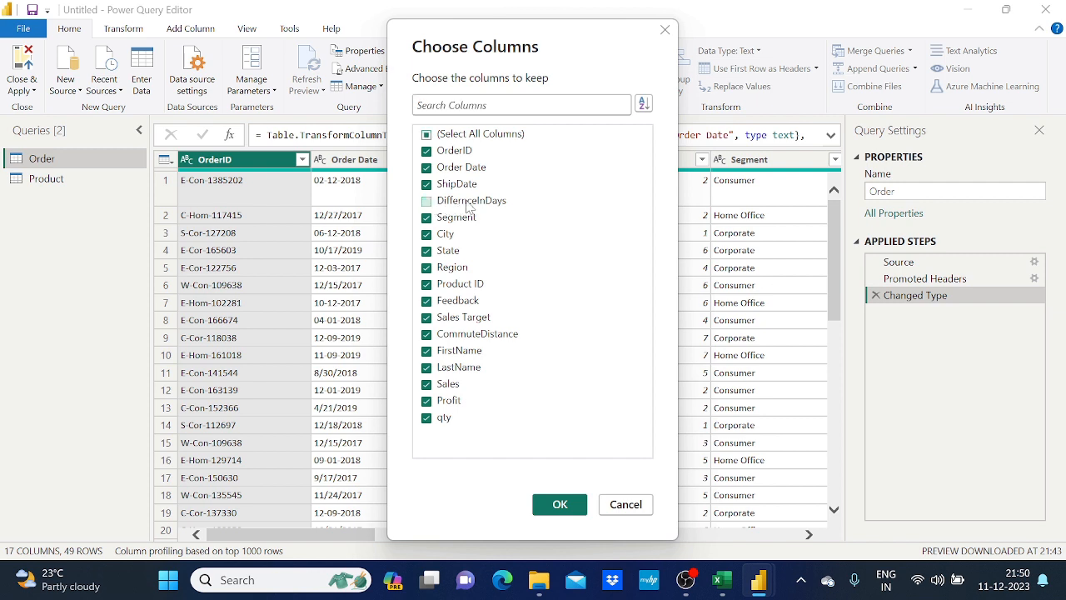
click(559, 505)
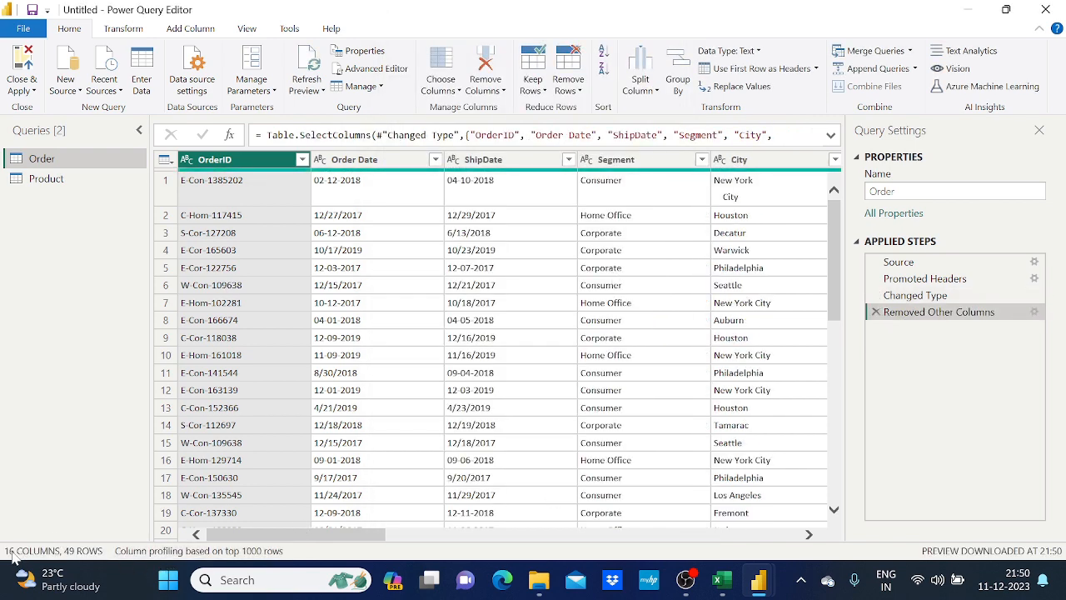
click(875, 312)
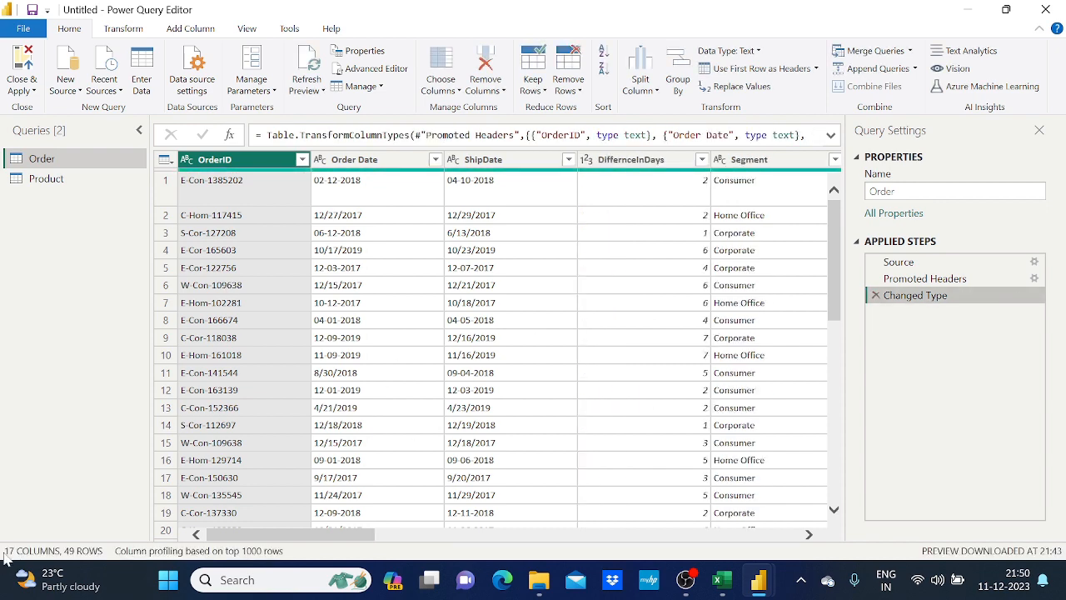
- Keep every Order column except DiffernceInDays with Choose Columns, and review the column selection again without changing it
click(442, 67)
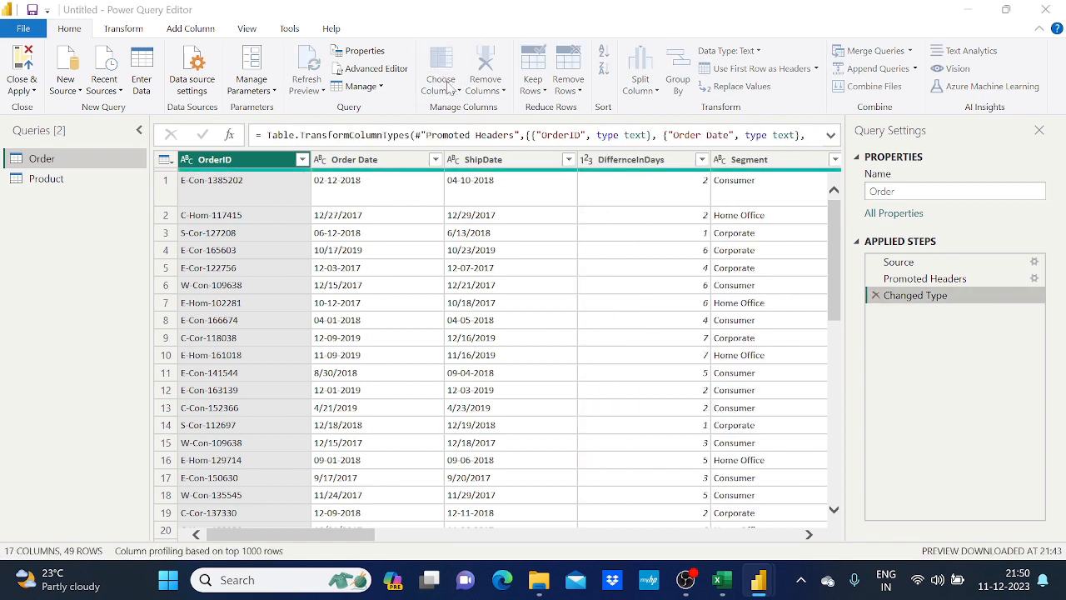
click(431, 202)
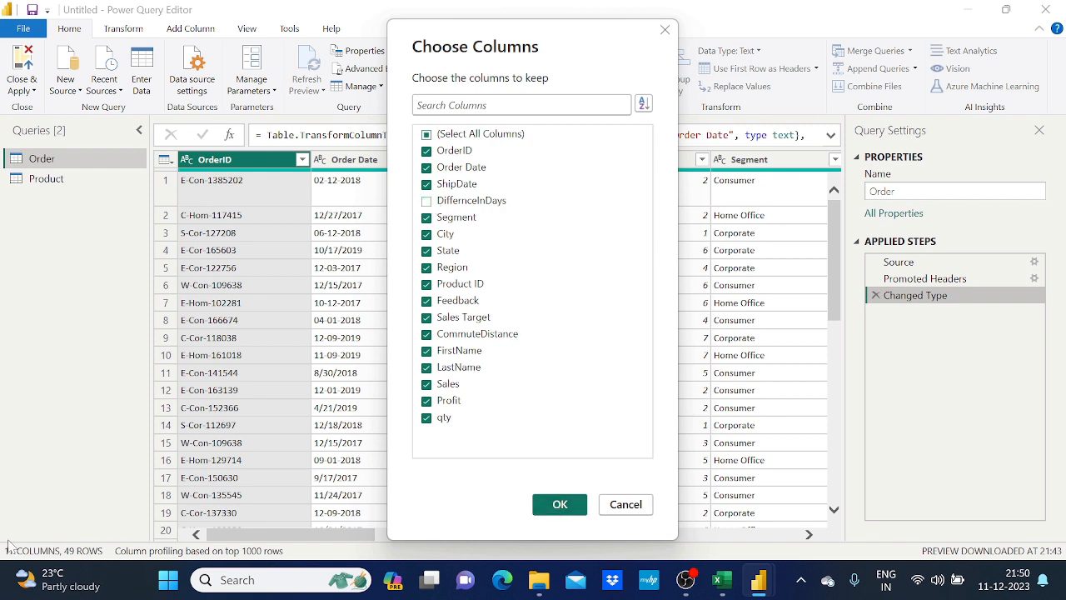
click(555, 506)
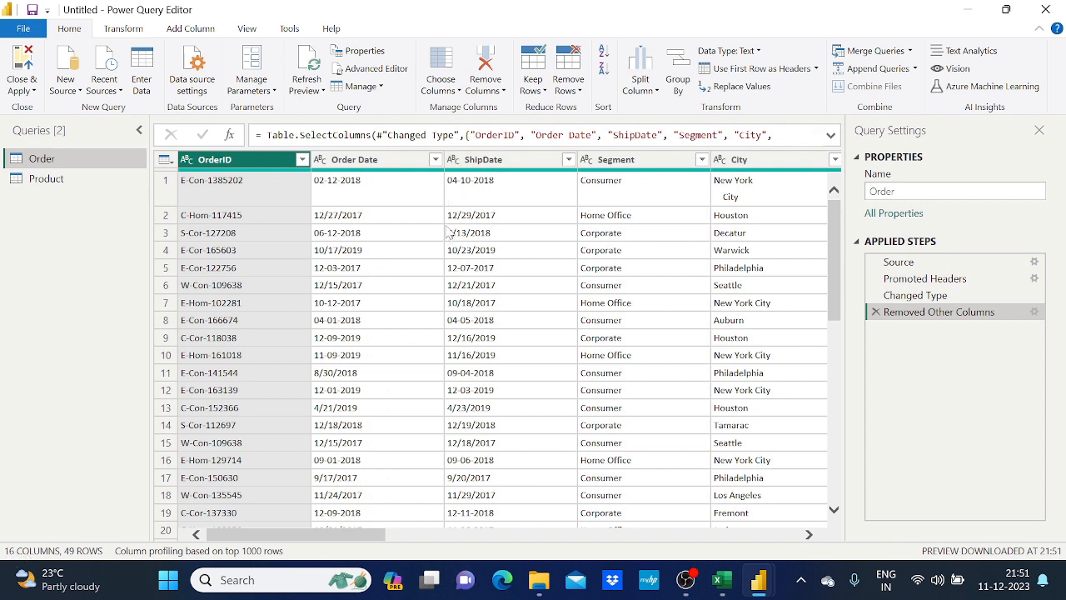
click(444, 66)
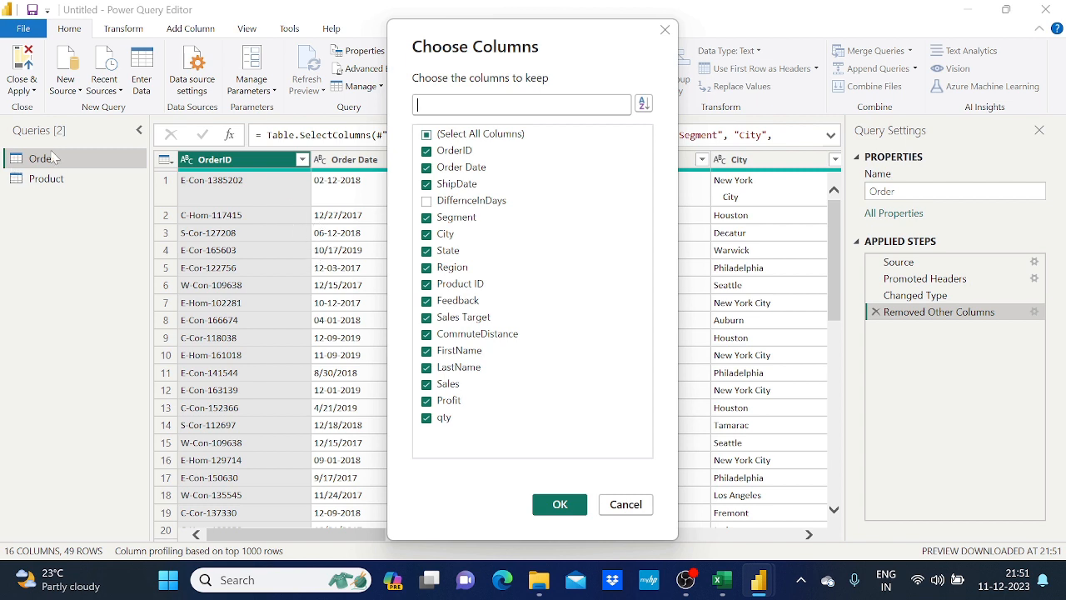
click(626, 504)
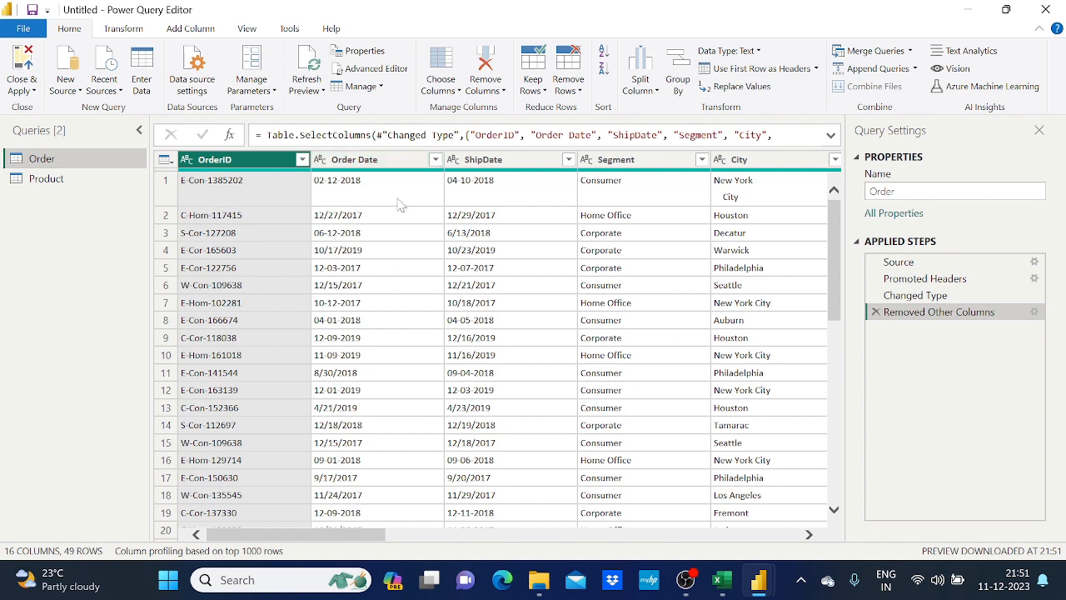
- Remove the Order Date column from the Order query
drag(358, 542, 304, 539)
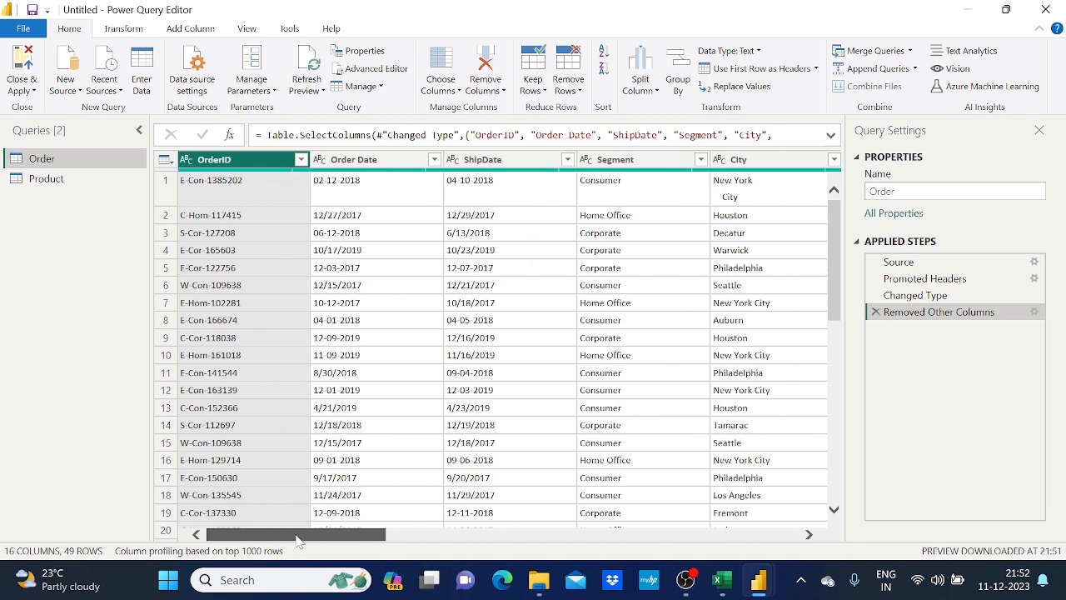
click(369, 160)
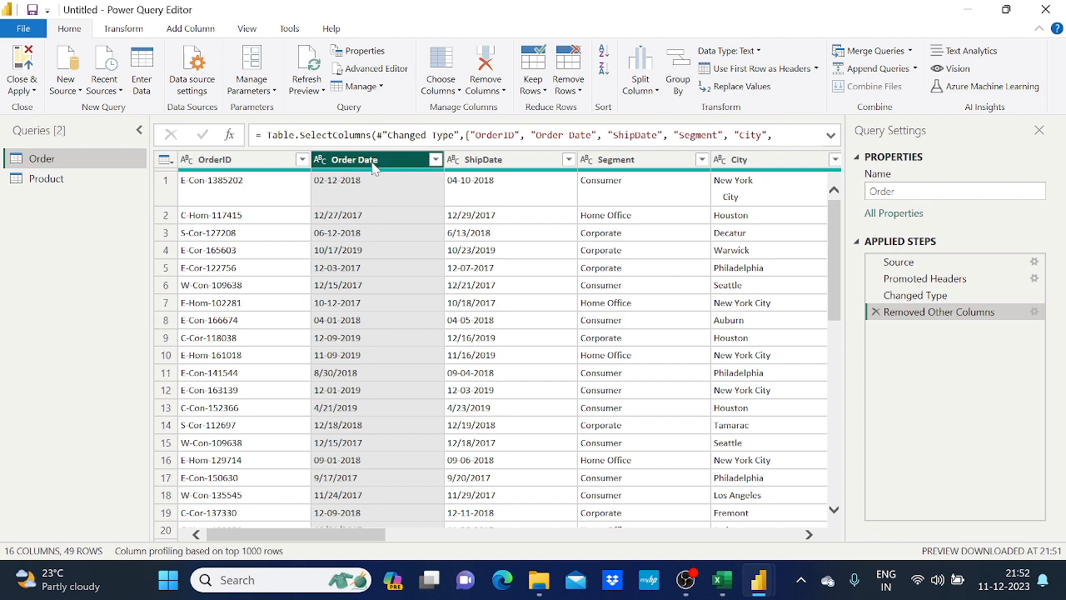
click(488, 59)
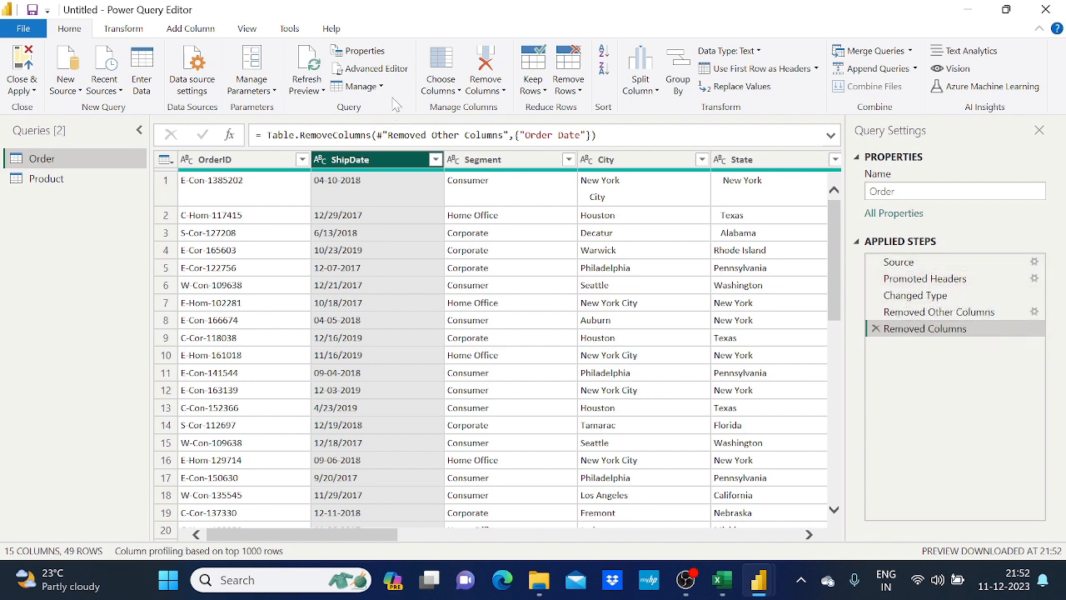
- Examine the RemoveColumns line of the Order query in the Advanced Editor, and delete the Removed Columns applied step
click(376, 70)
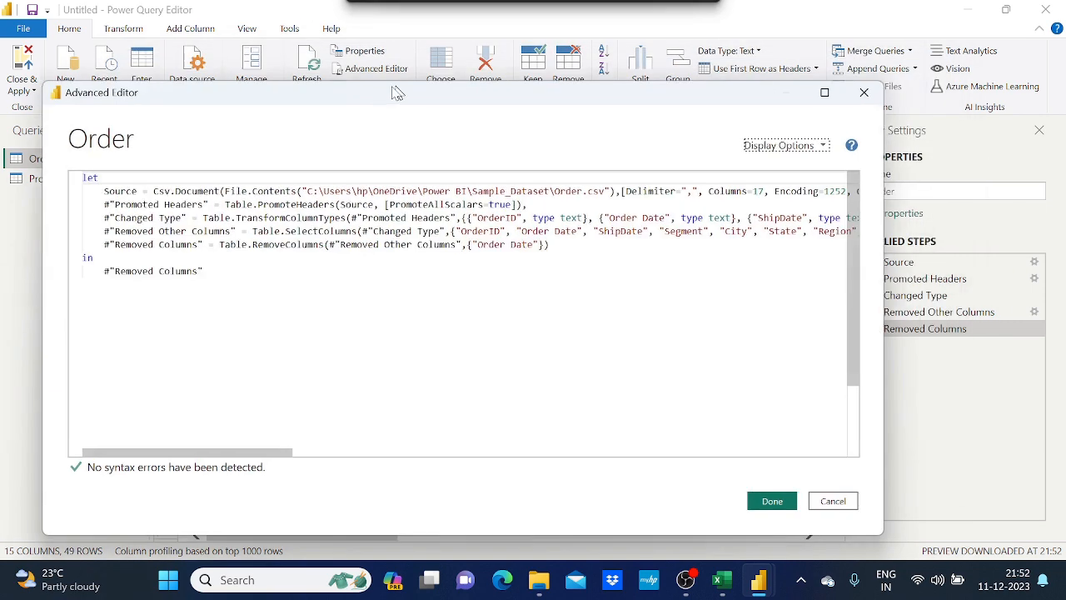
drag(396, 92, 385, 125)
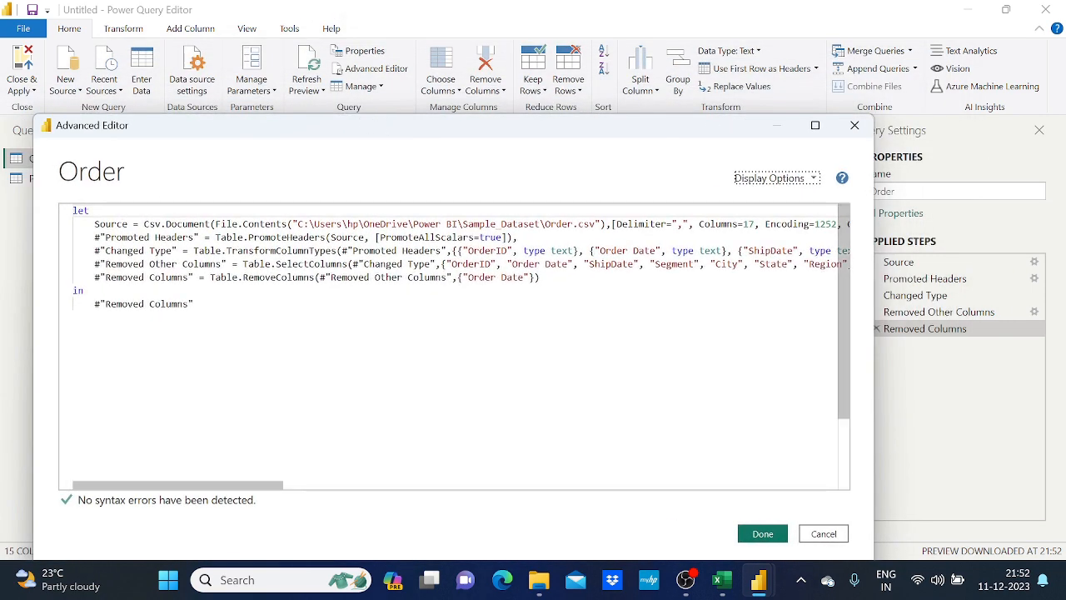
drag(80, 250, 188, 237)
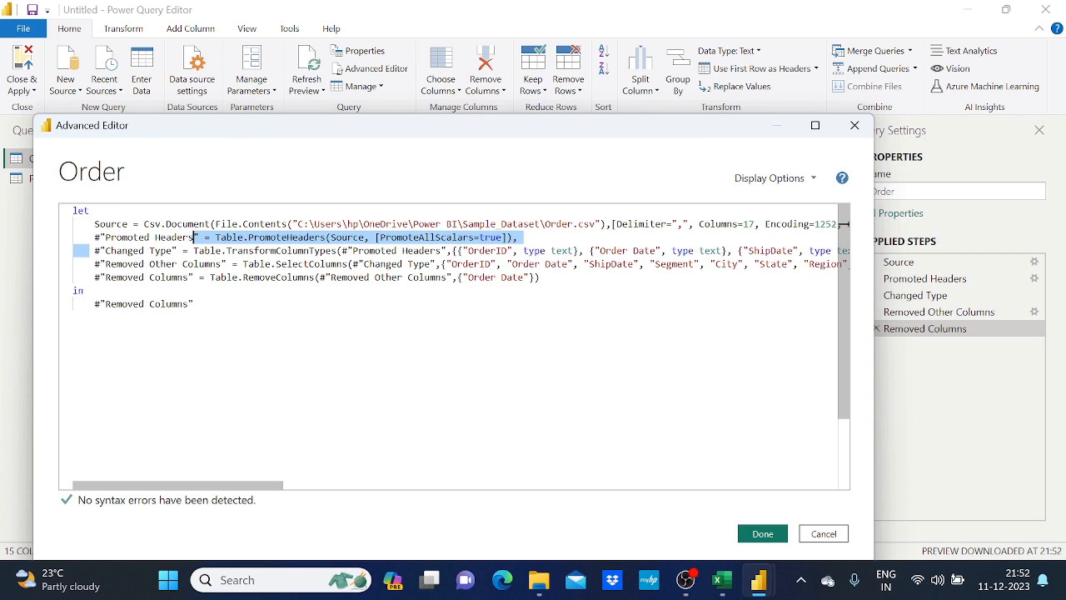
drag(759, 250, 60, 226)
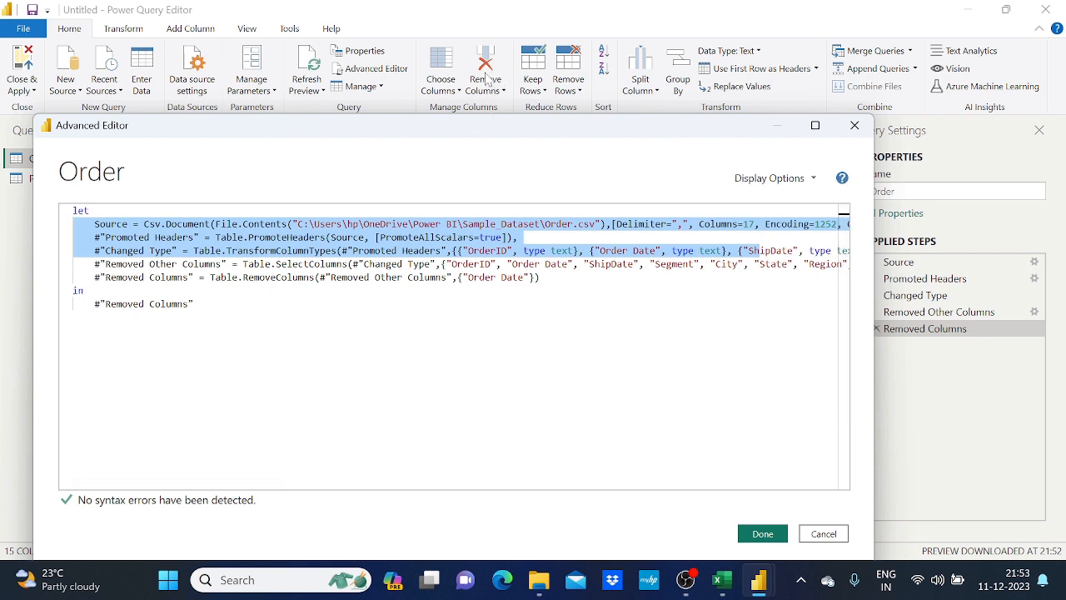
drag(540, 277, 242, 276)
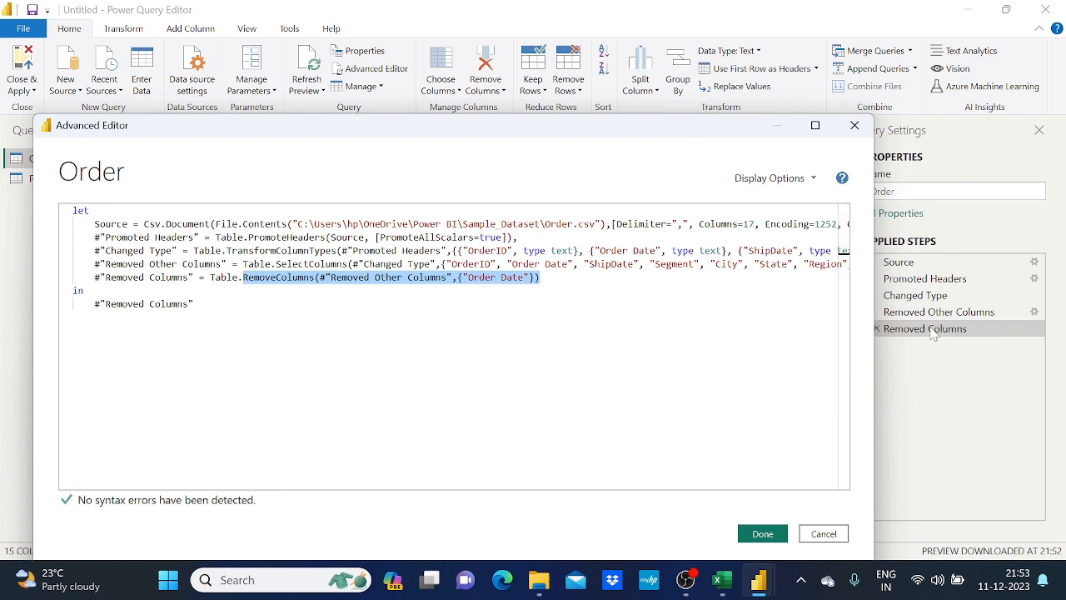
click(839, 534)
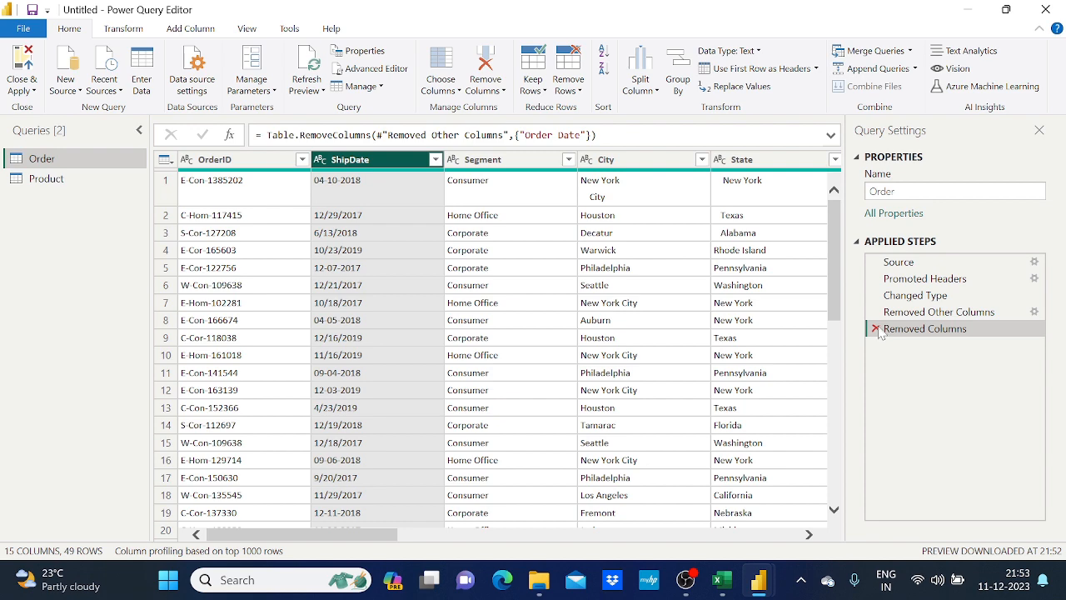
click(875, 329)
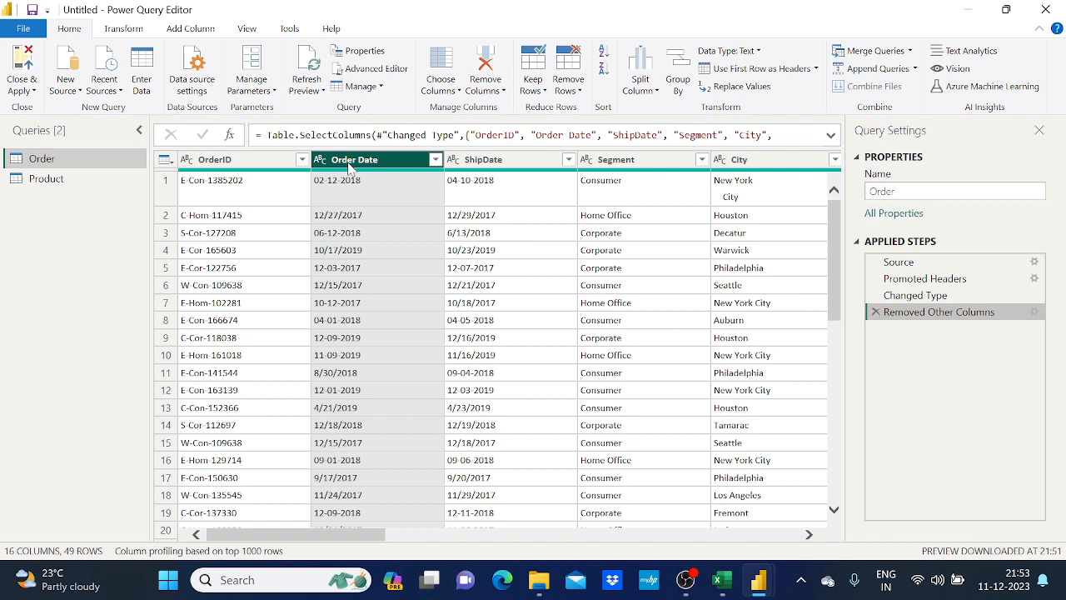
- Remove all columns of the Order query other than Order Date, and delete the Removed Other Columns applied step
click(503, 91)
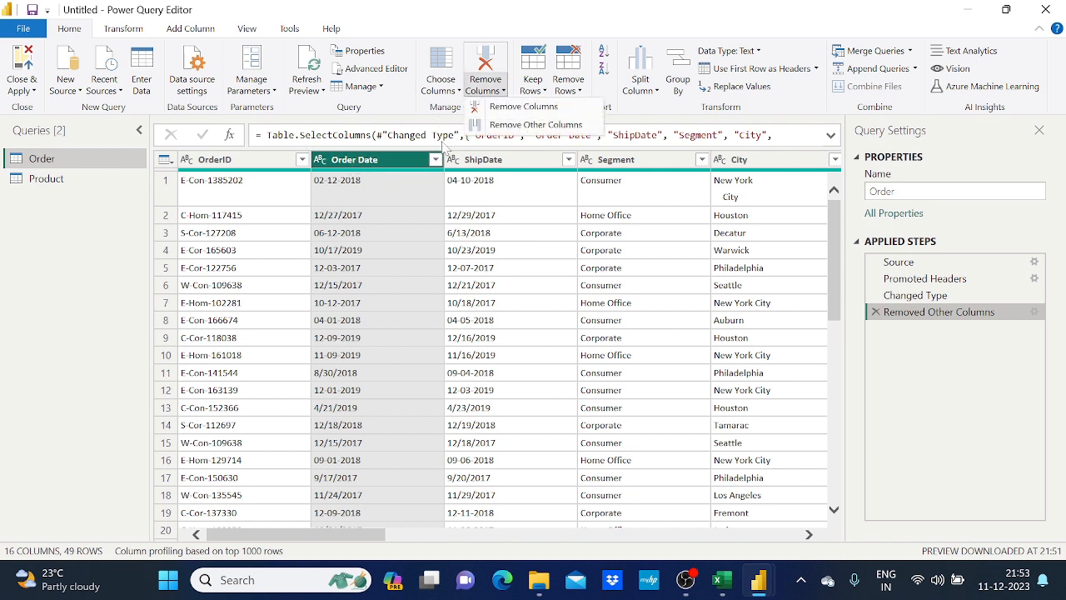
click(366, 159)
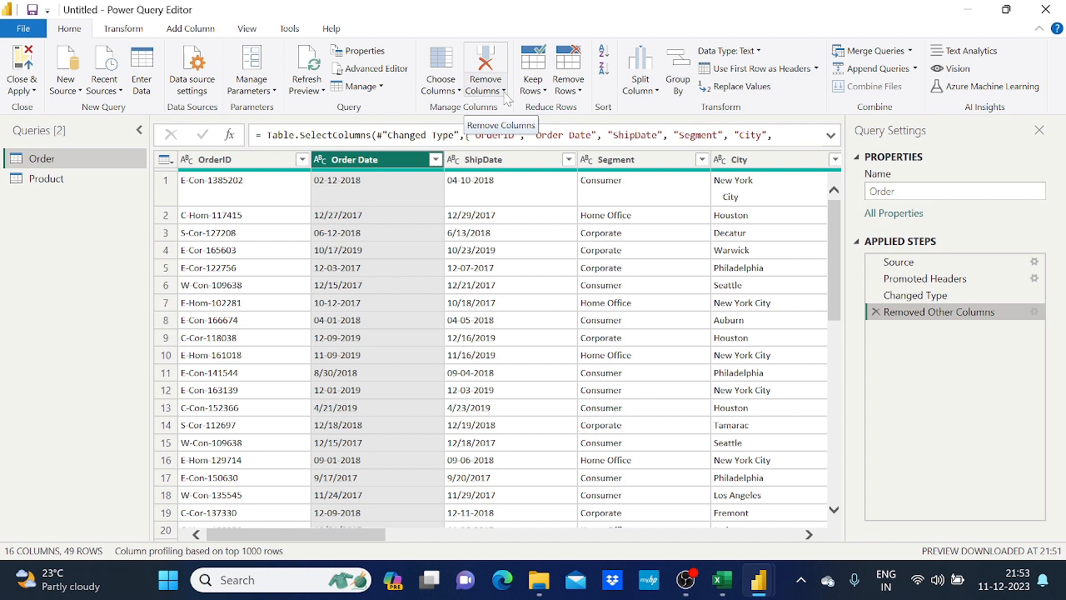
click(504, 93)
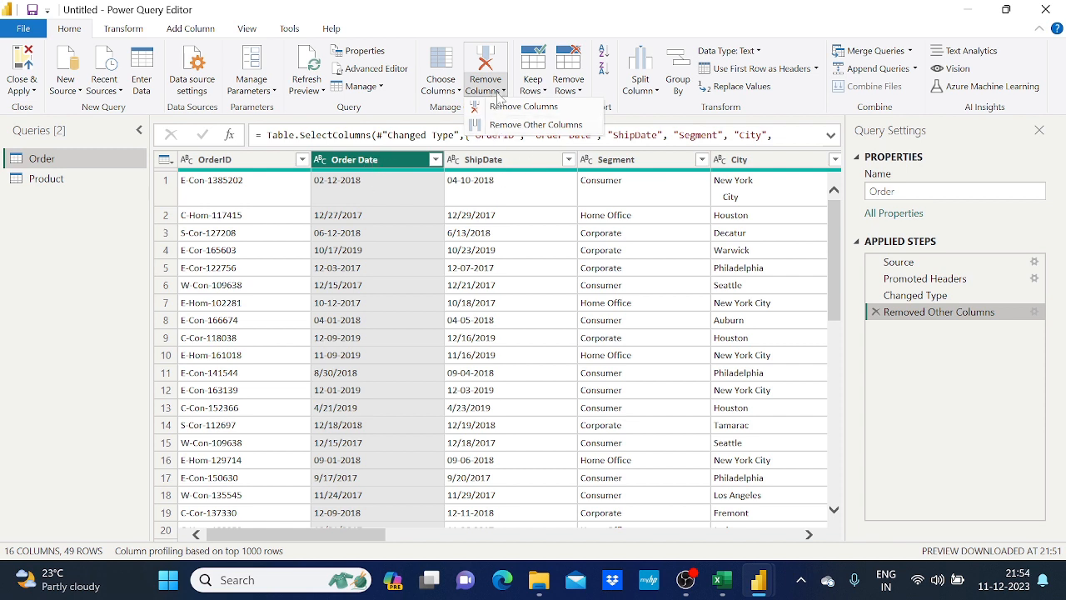
click(508, 125)
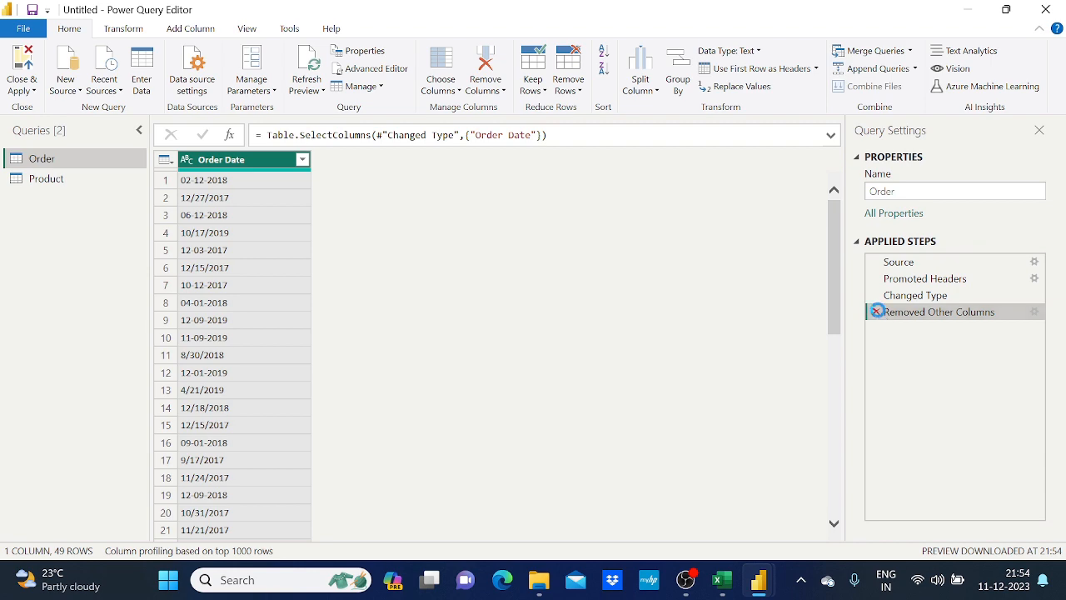
click(875, 312)
mouse_move(245, 534)
mouse_down()
mouse_move(454, 534)
mouse_move(245, 534)
mouse_up()
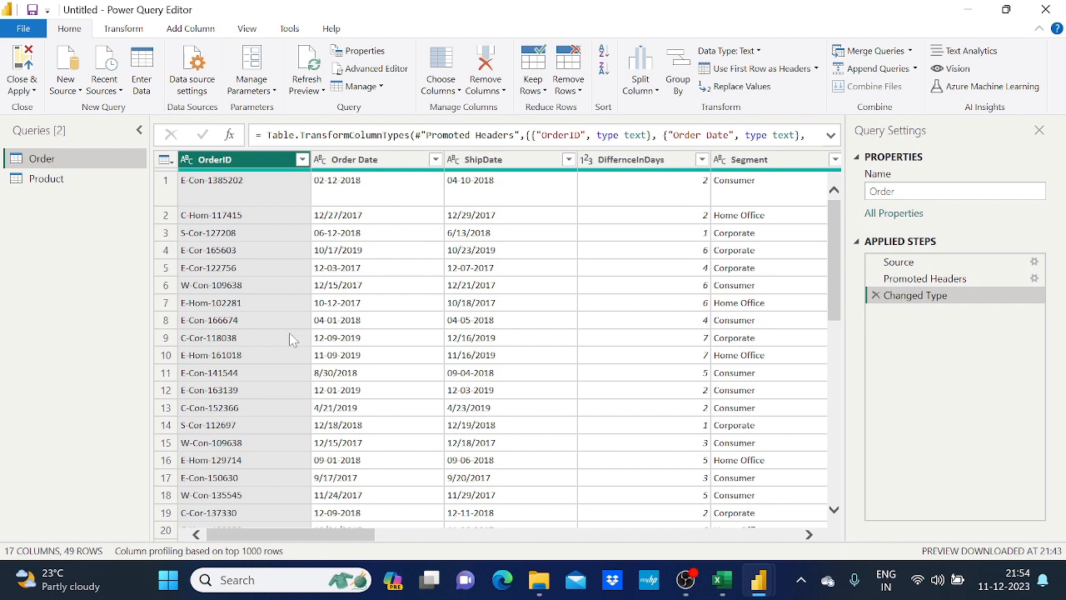
- Keep only the top 10 rows of the Order query, and delete the Kept First Rows applied step
click(545, 90)
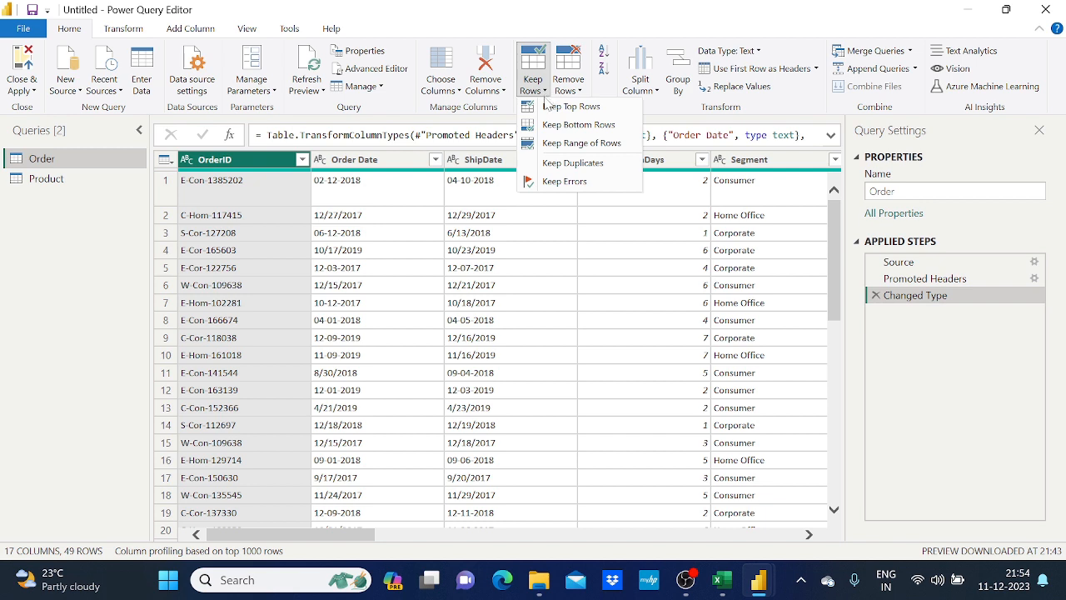
click(548, 106)
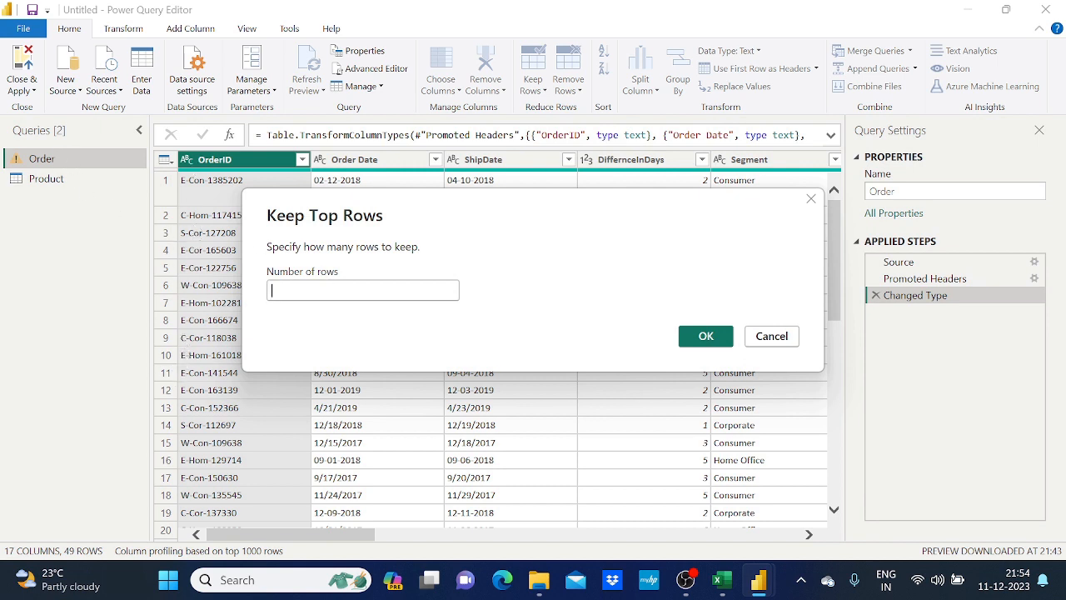
text(1)
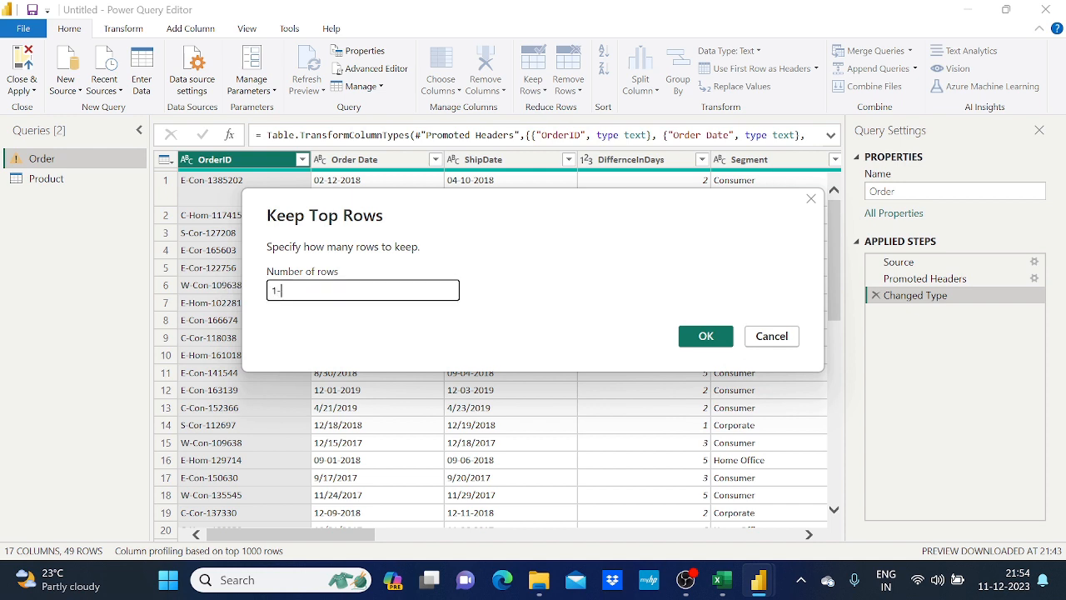
text(0)
click(688, 334)
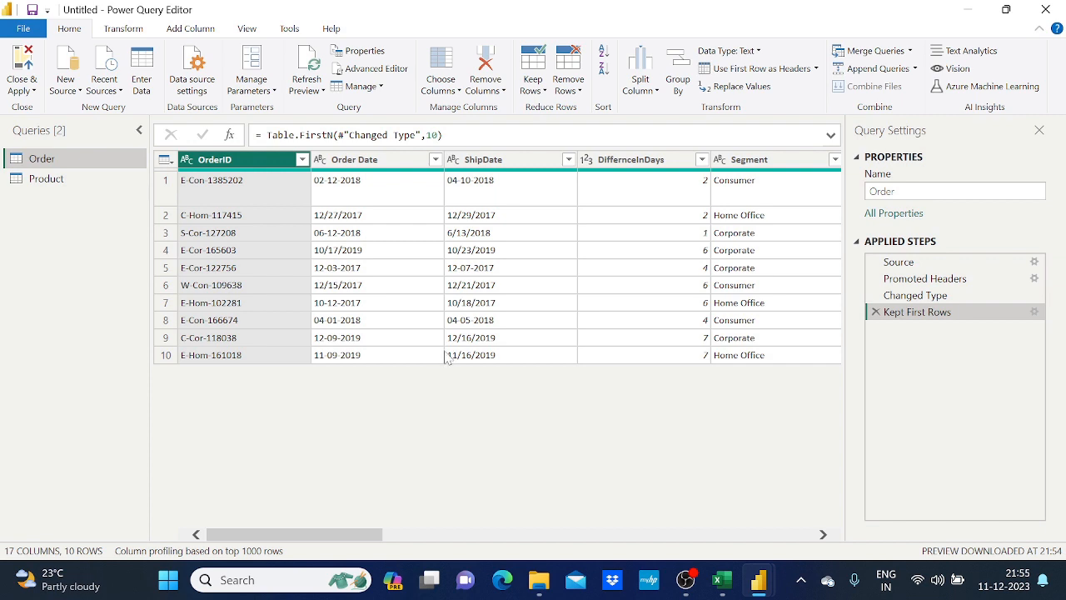
click(875, 311)
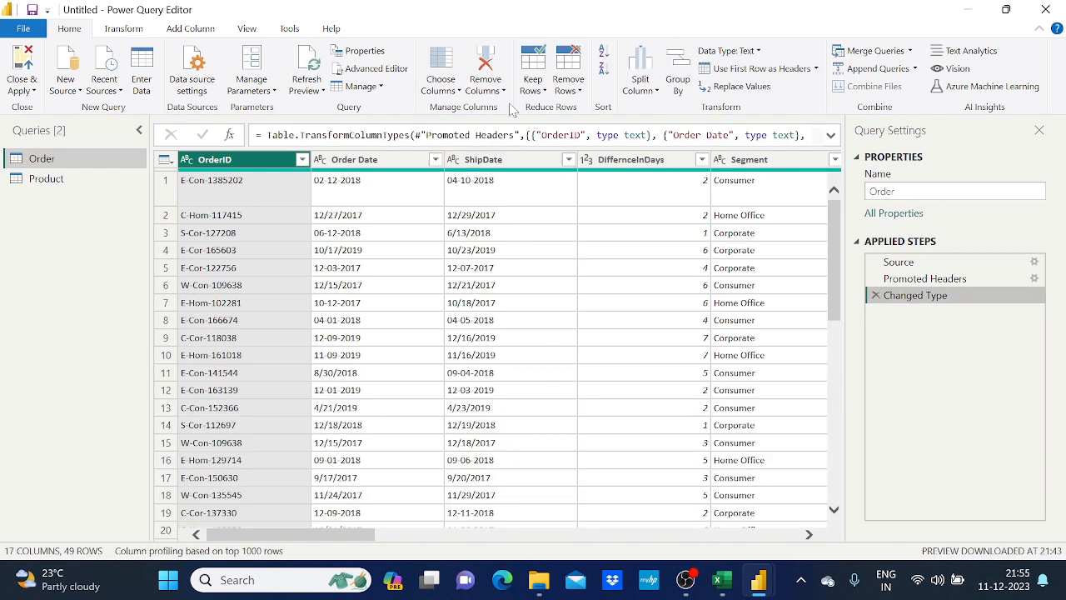
- Keep only the bottom 10 rows of the Order query, and delete the Kept Last Rows applied step
click(538, 93)
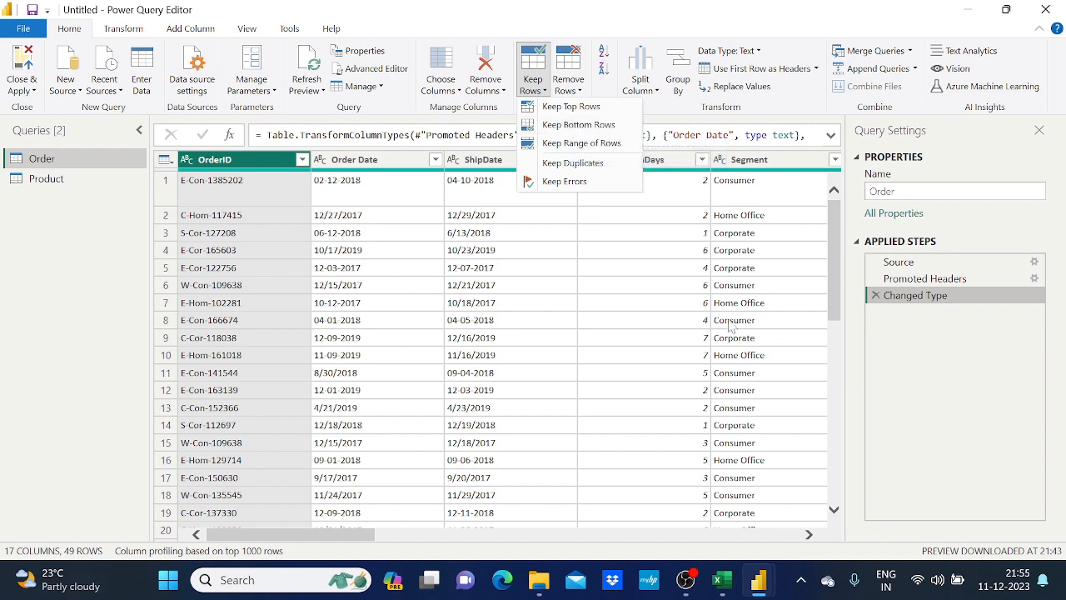
click(834, 263)
drag(834, 285, 847, 500)
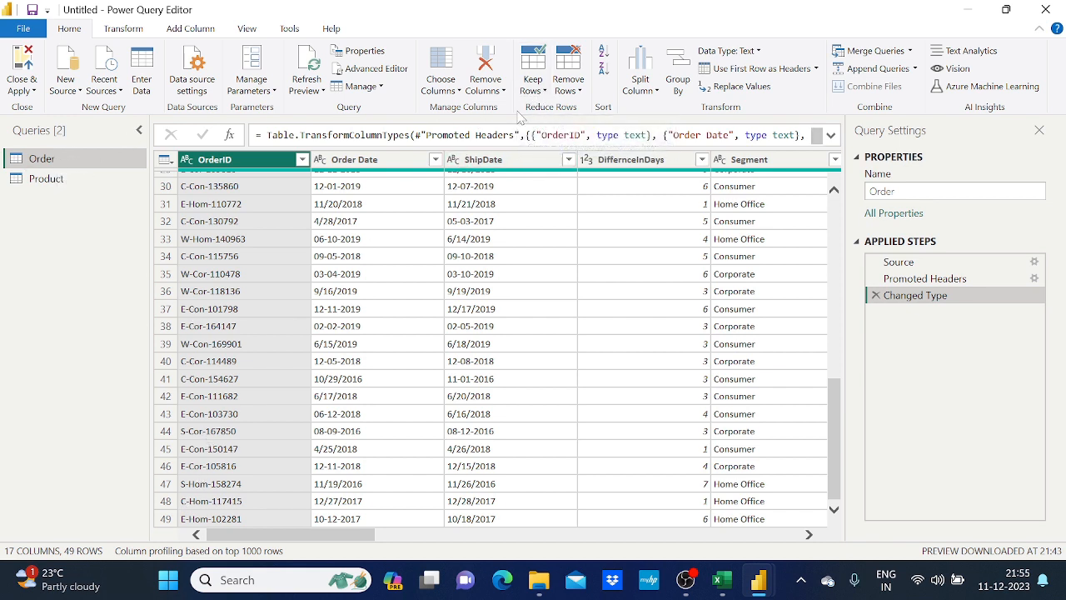
click(544, 92)
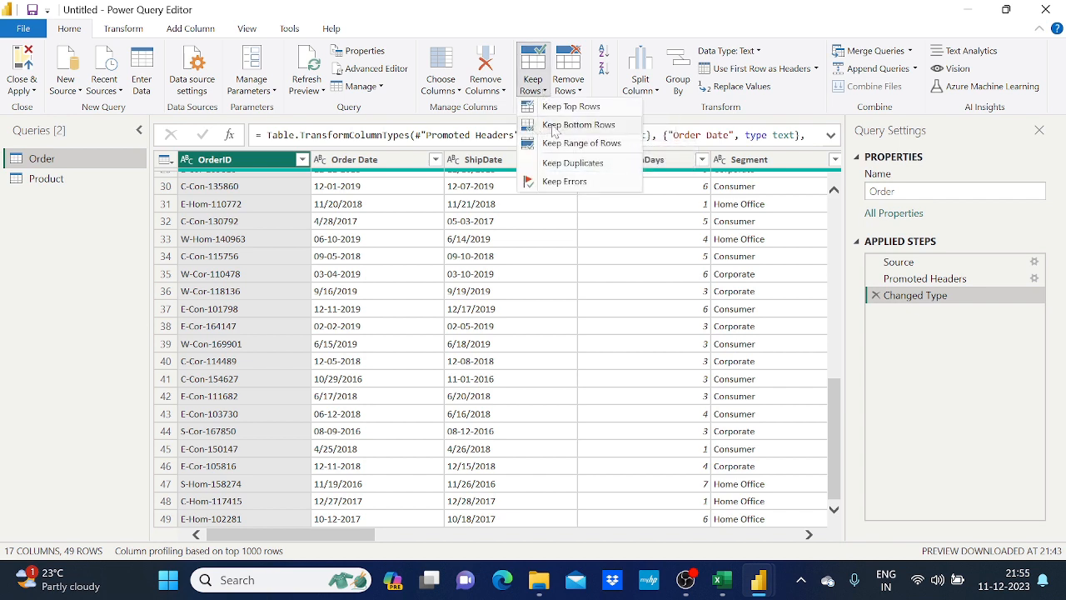
click(555, 127)
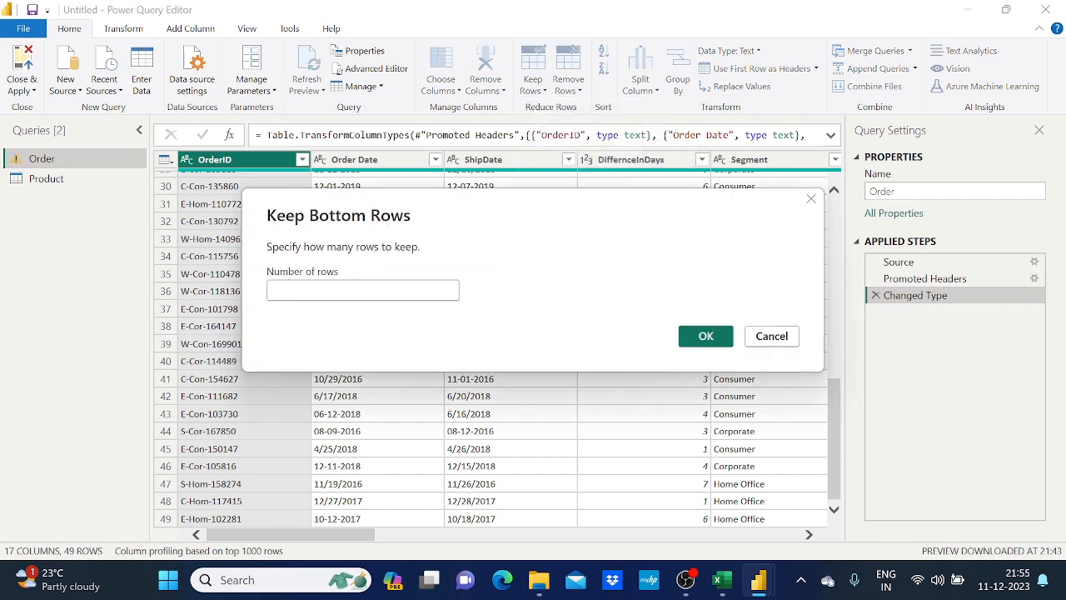
text(10)
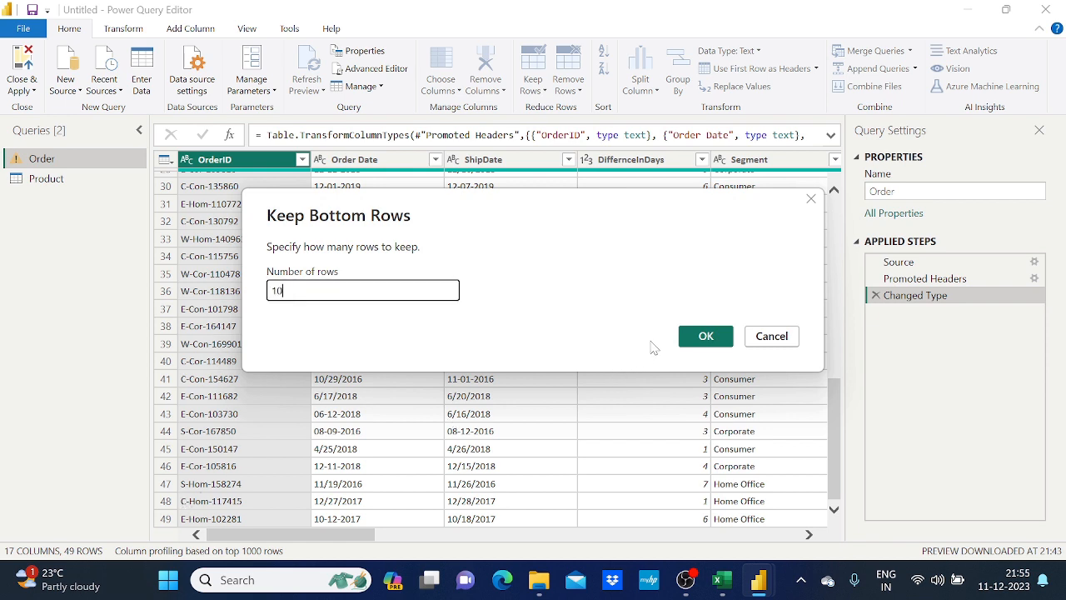
click(700, 335)
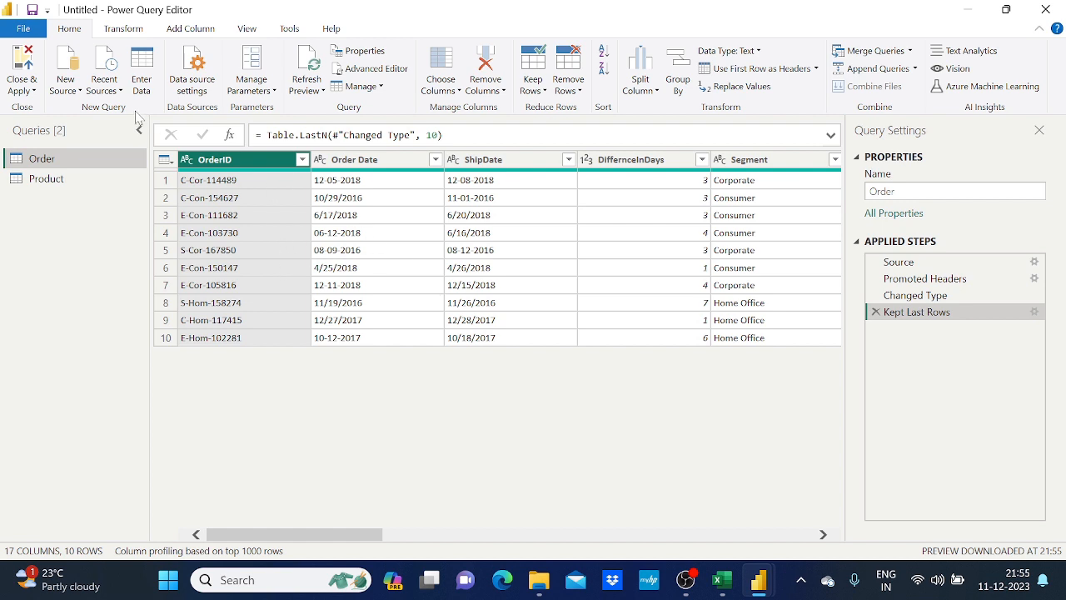
click(875, 313)
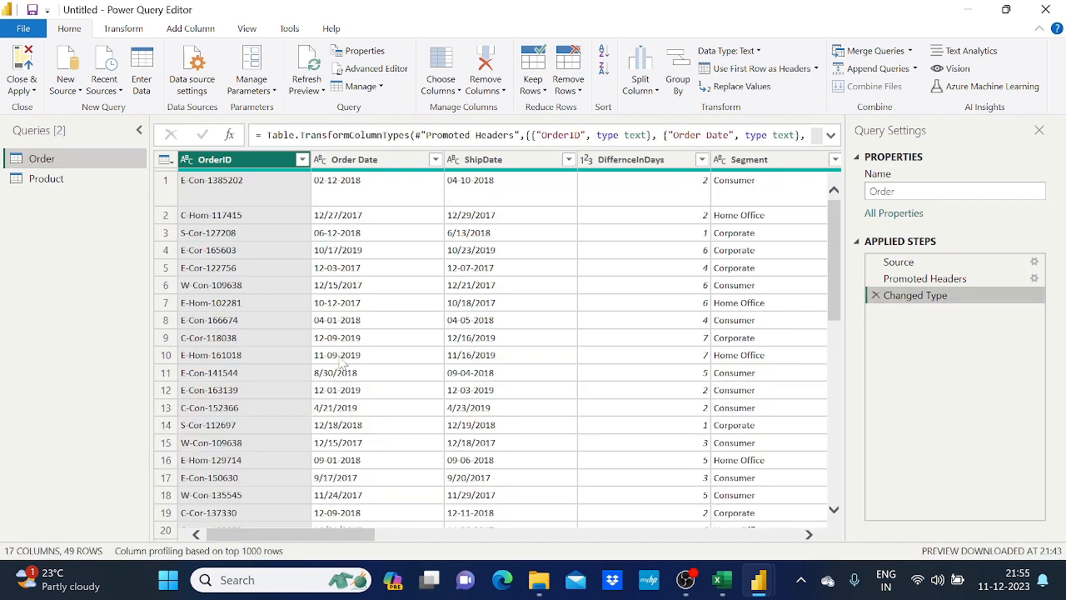
- Keep only the rows with duplicate OrderID values in the Order query, and delete the Kept Duplicates applied step
scroll(340, 363, down, 1)
scroll(339, 362, up, 1)
click(537, 88)
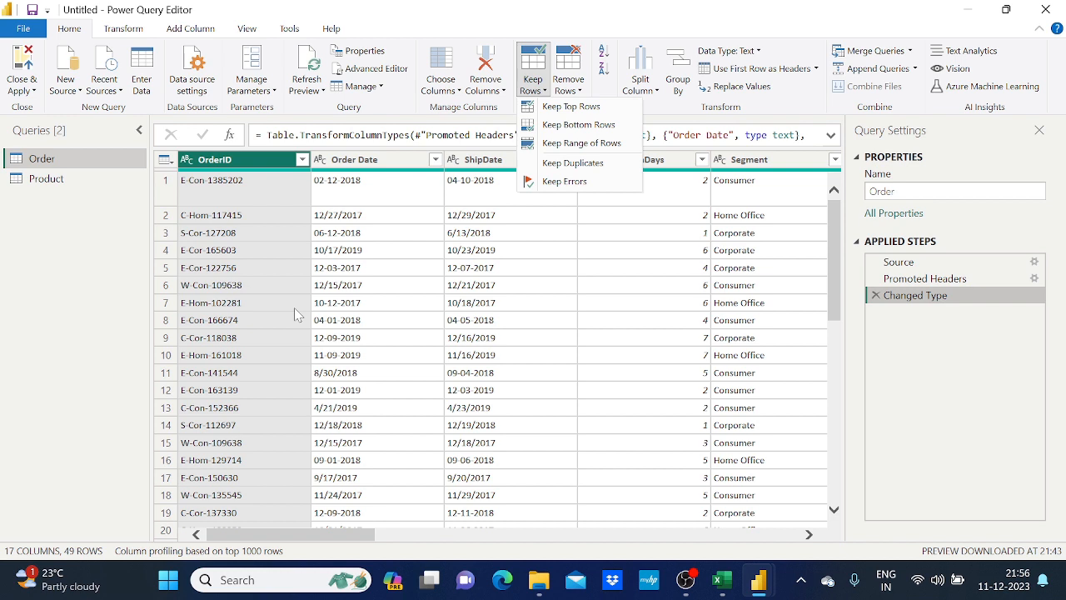
click(555, 164)
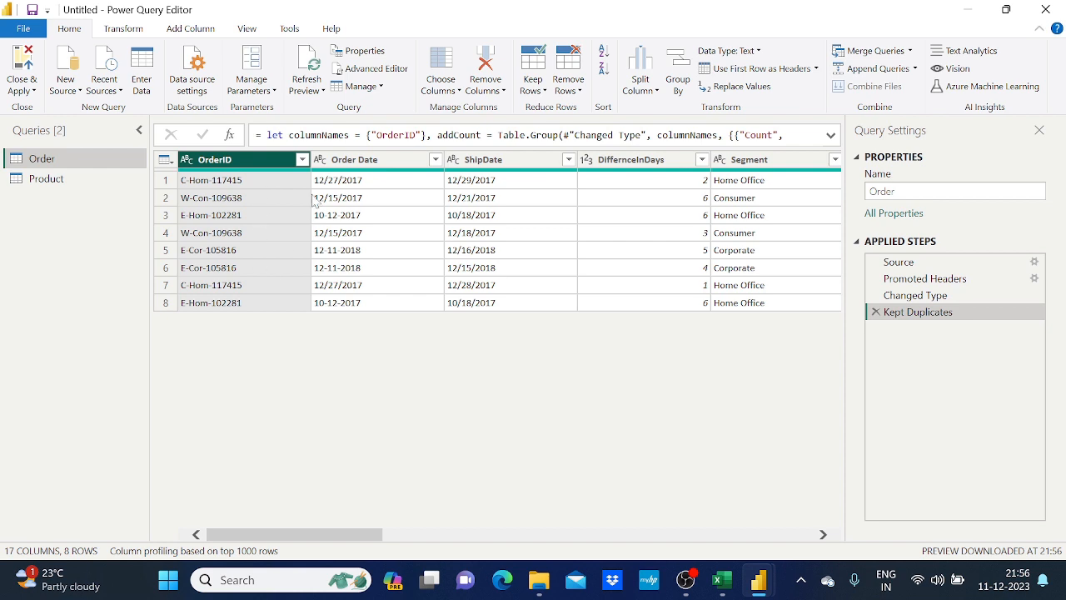
click(537, 90)
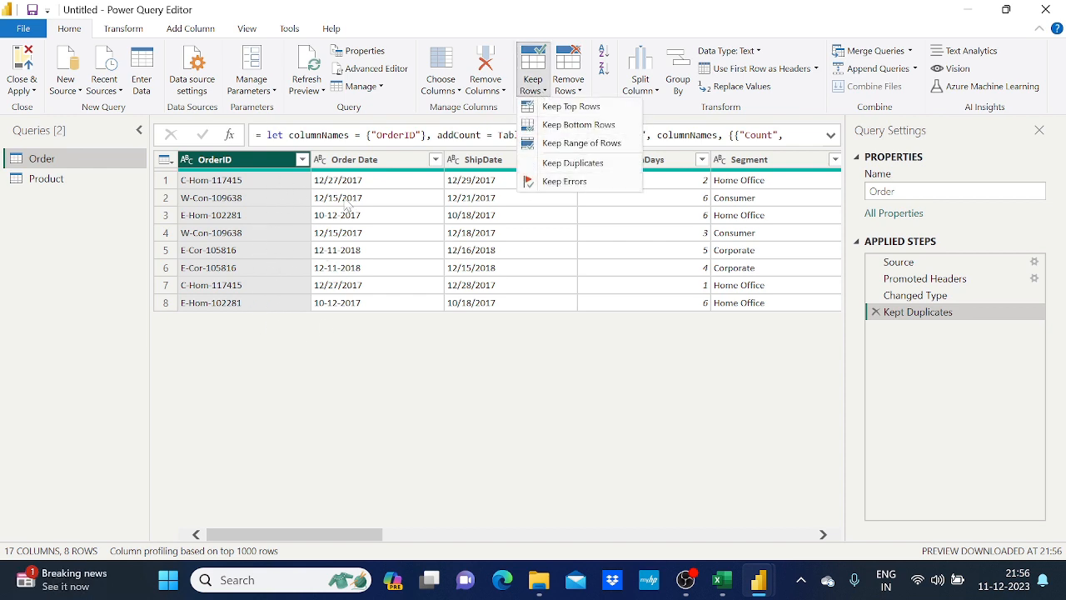
click(875, 315)
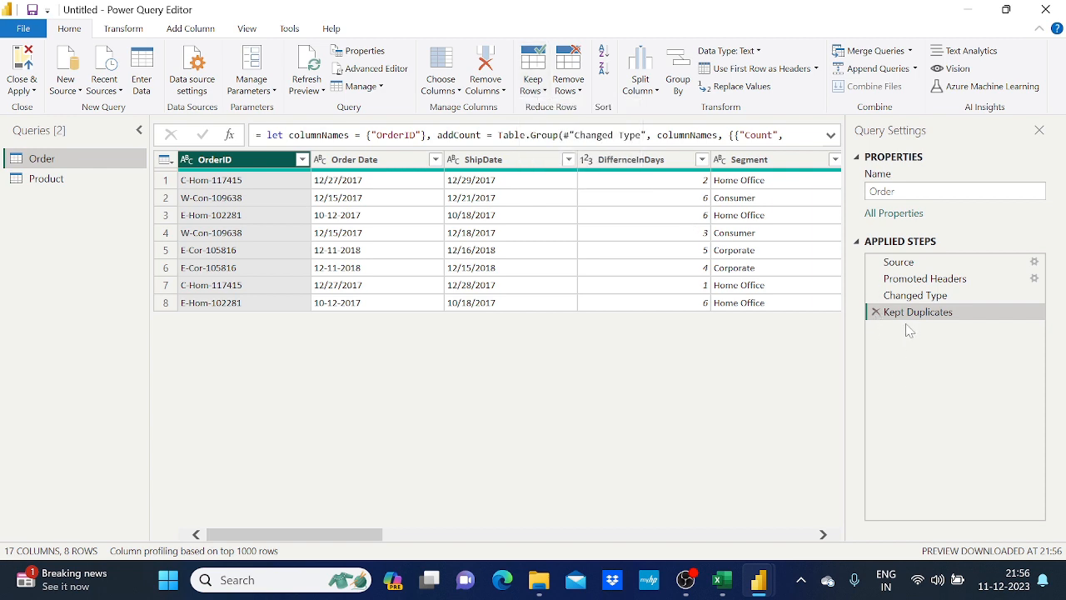
click(876, 313)
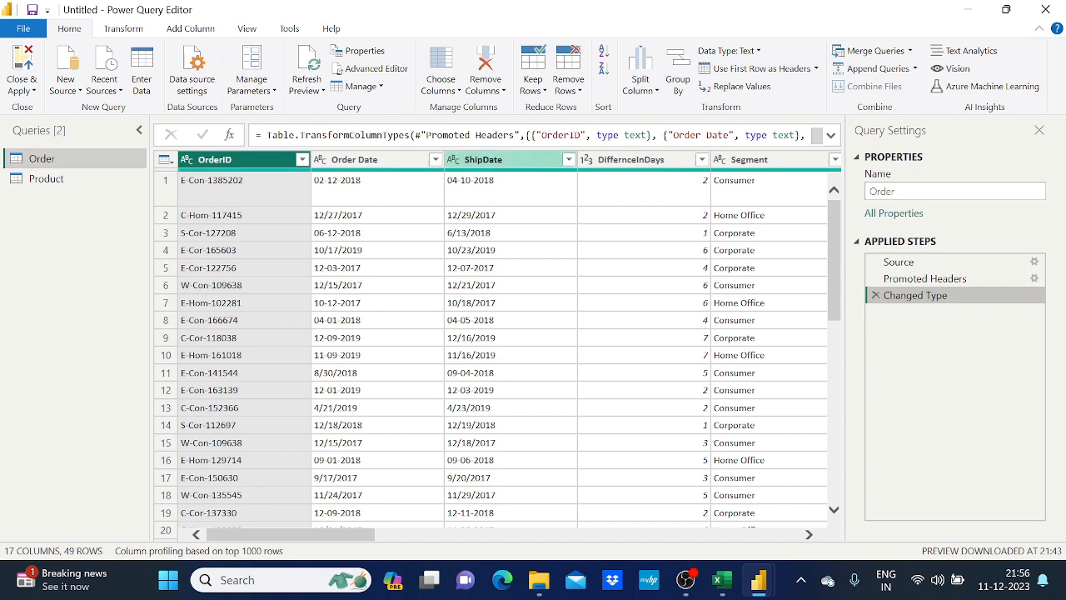
- Keep only the rows with errors in the OrderID column, and delete the Kept Errors applied step
click(534, 86)
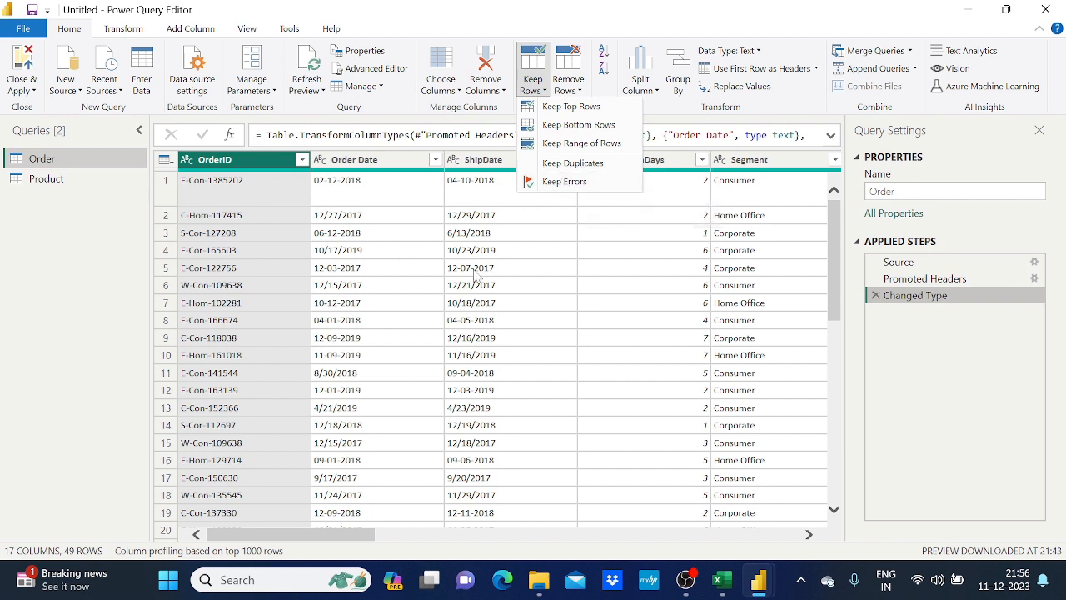
click(544, 183)
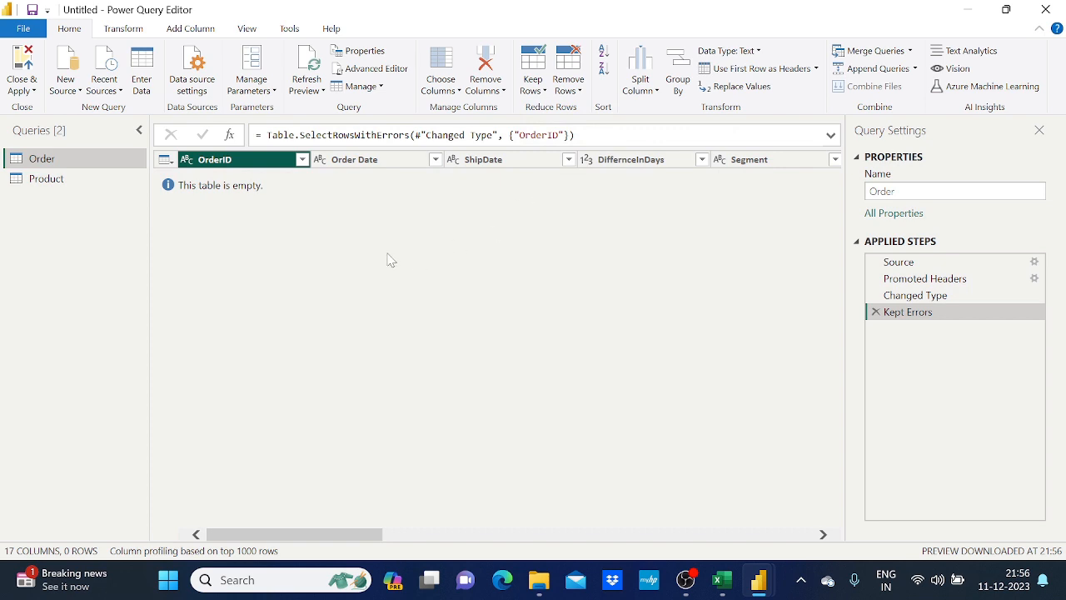
click(875, 312)
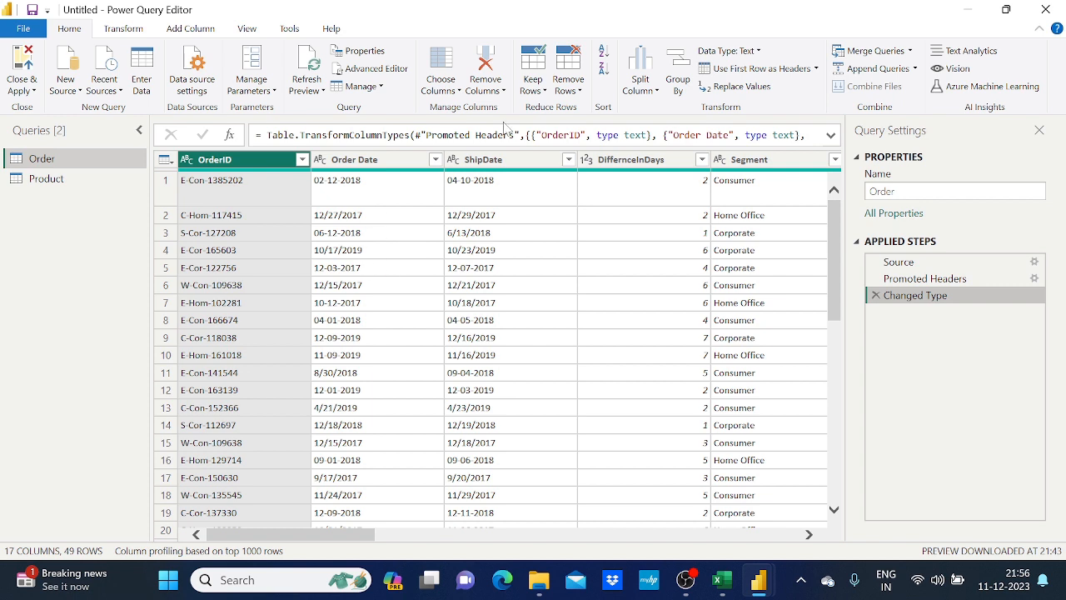
- Remove the top 10 rows of the Order query, and delete the Removed Top Rows applied step
click(582, 95)
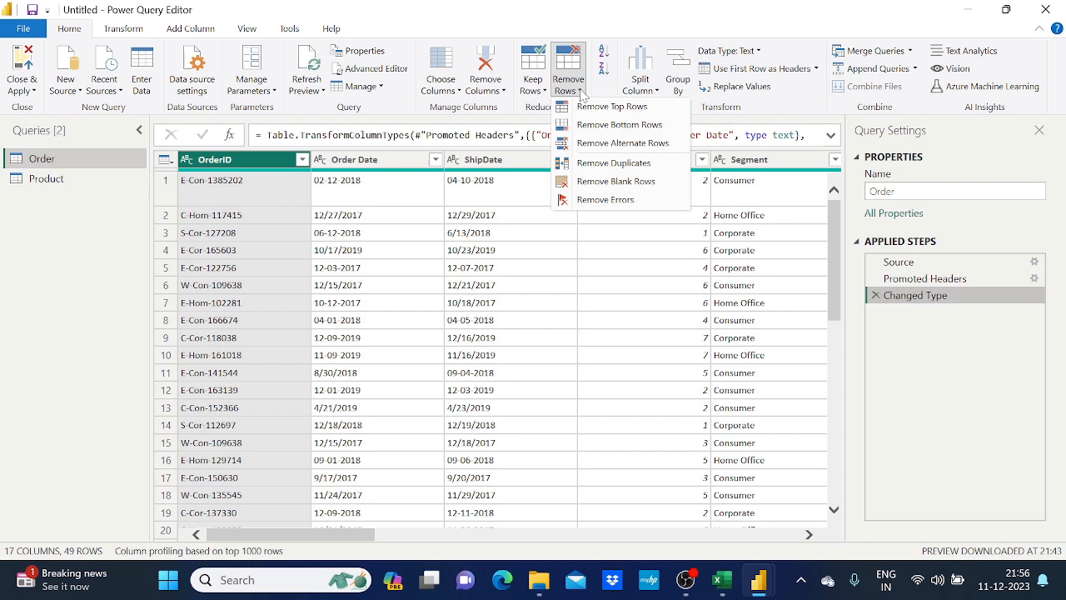
click(110, 197)
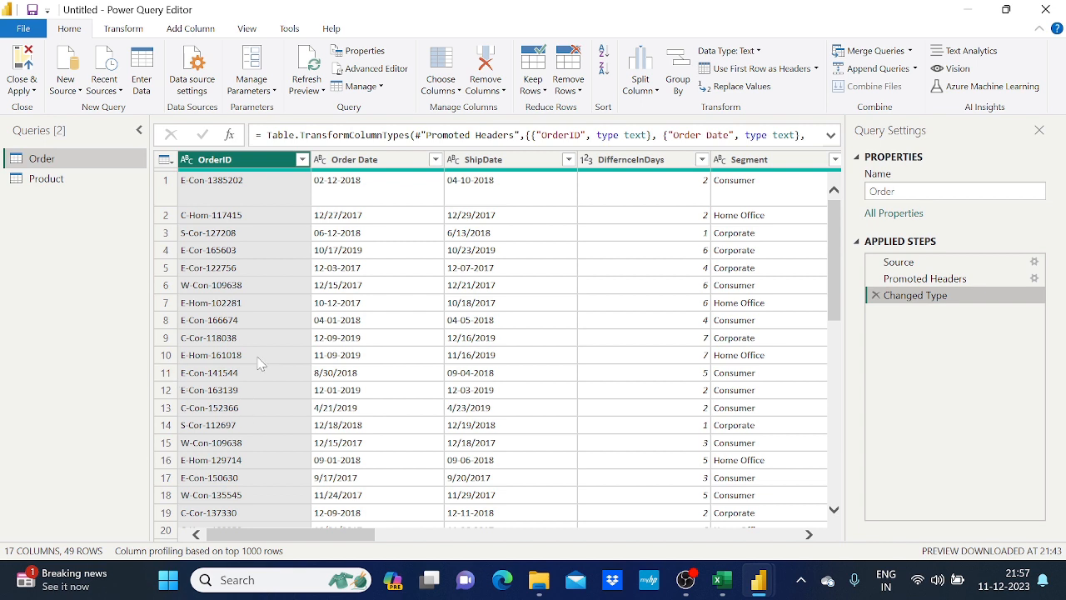
click(567, 83)
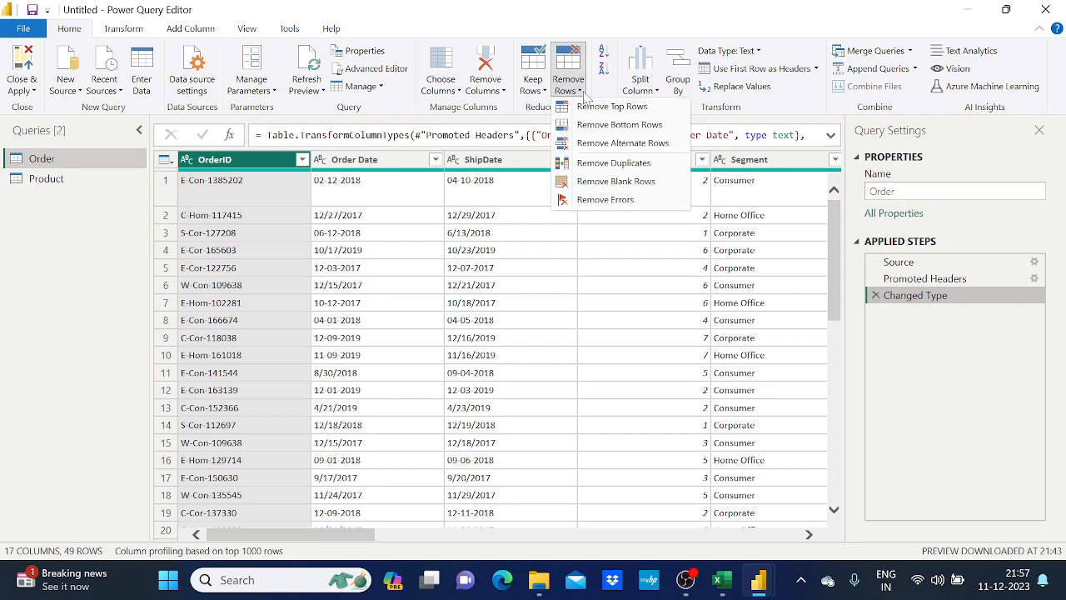
click(589, 108)
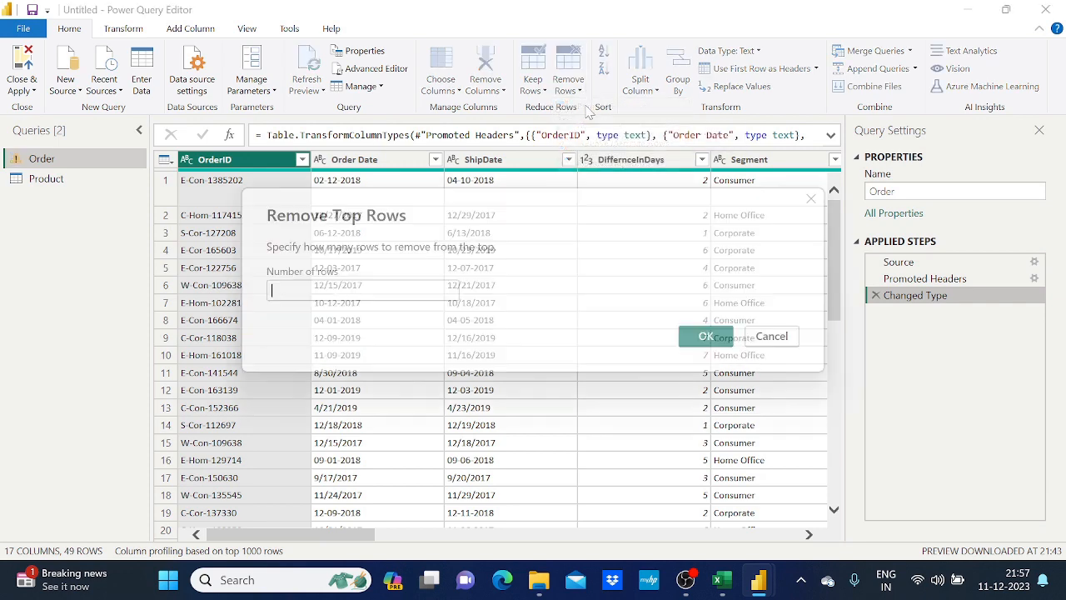
text(10)
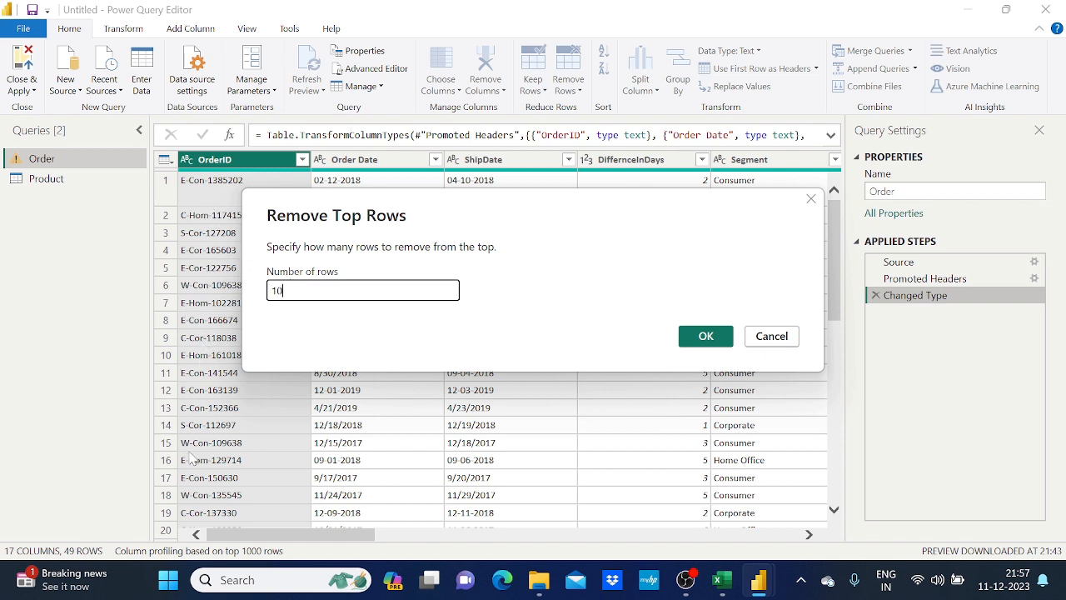
click(705, 336)
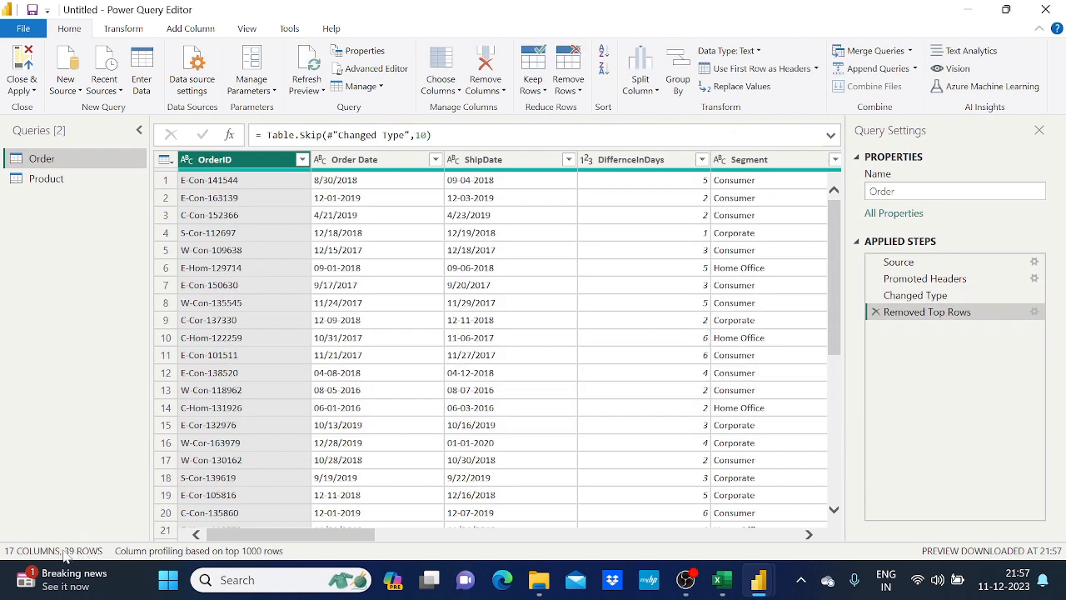
click(875, 312)
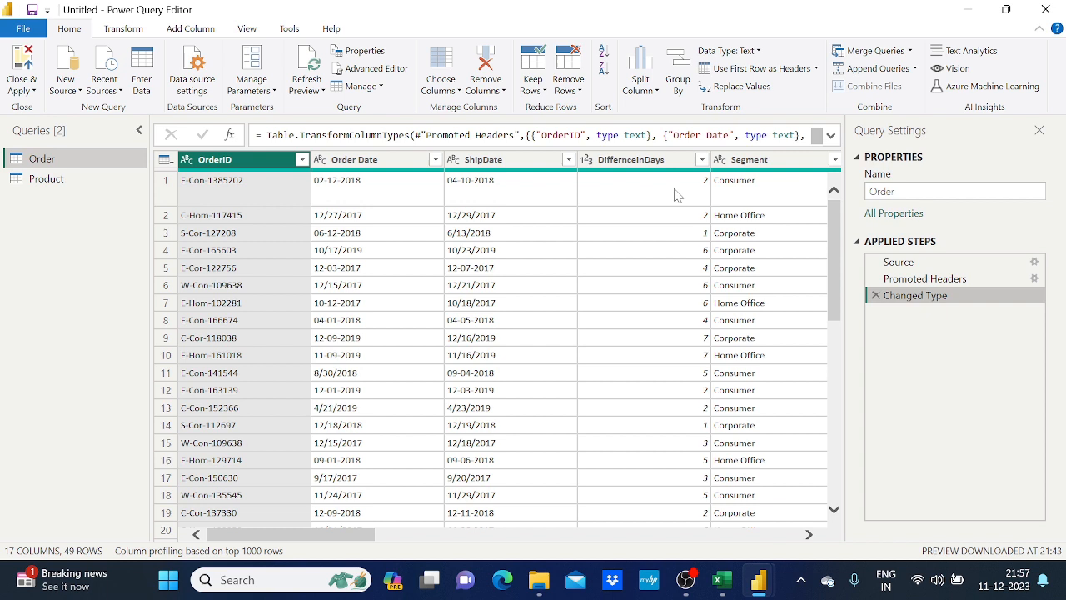
click(581, 93)
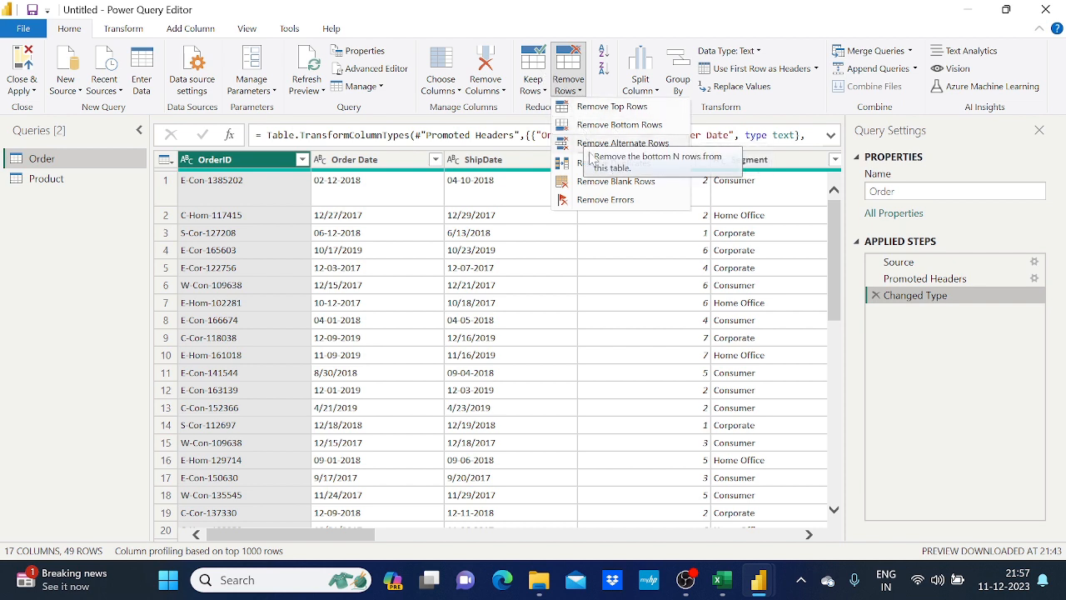
click(533, 79)
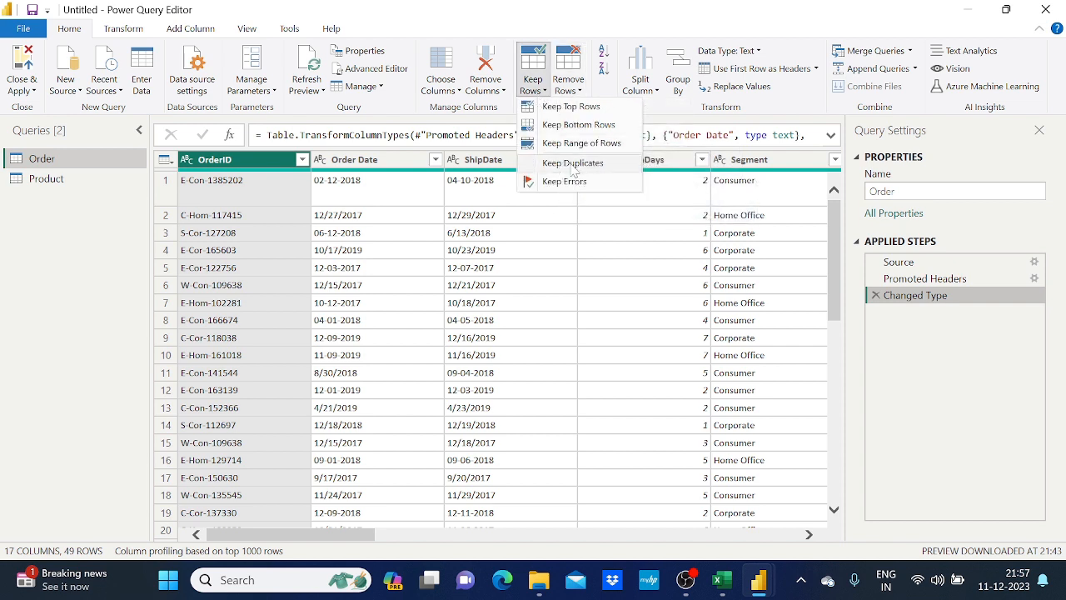
click(567, 79)
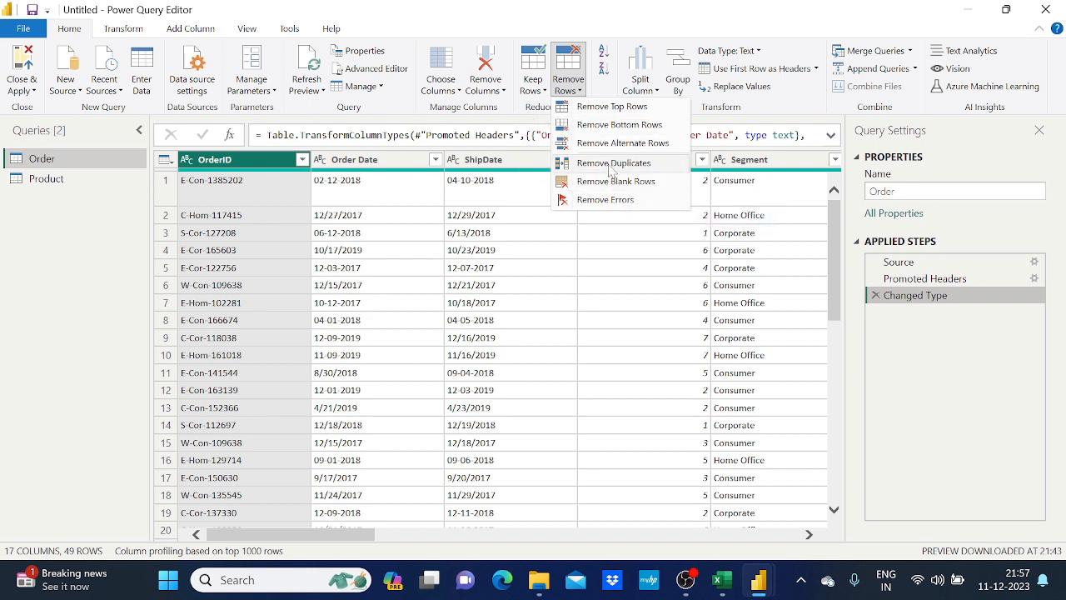
click(578, 93)
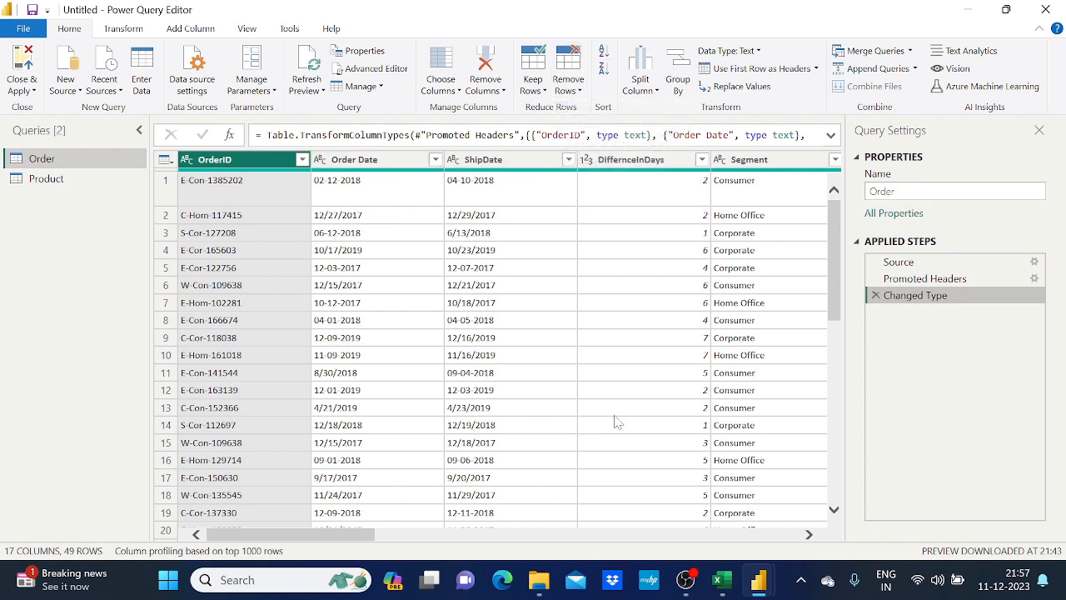
- Sort the Order query by the Region column in ascending order and look through the sorted rows
drag(297, 534, 401, 533)
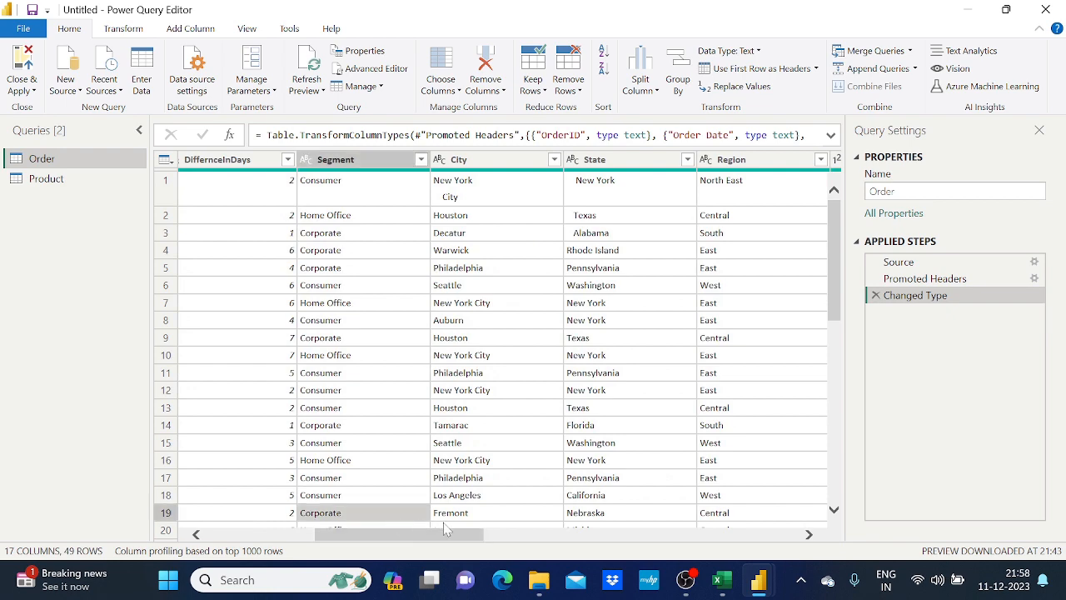
drag(367, 534, 400, 533)
click(429, 161)
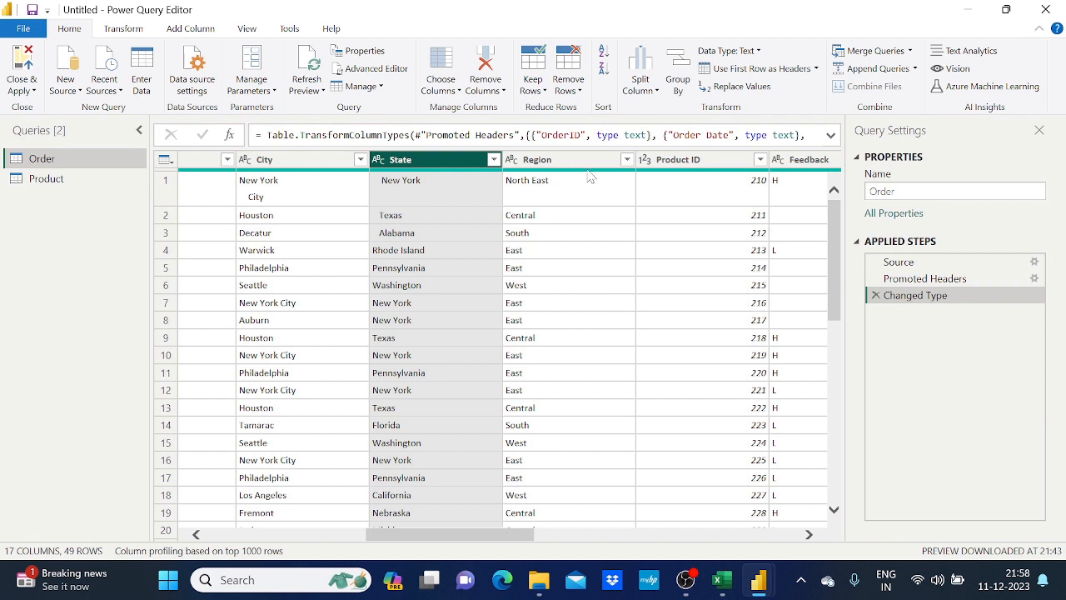
click(563, 159)
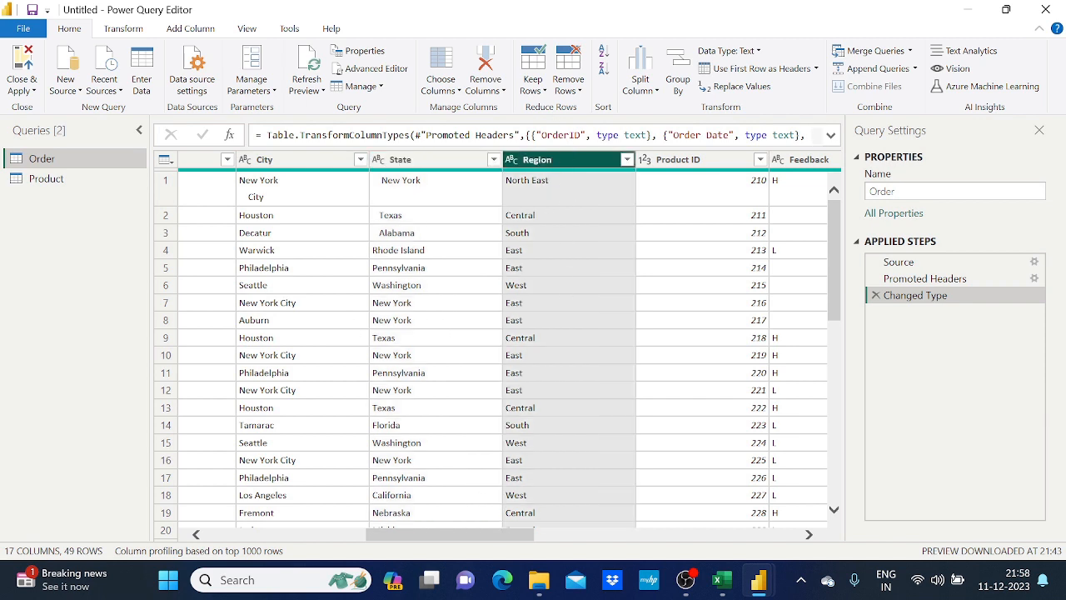
click(605, 53)
scroll(568, 241, down, 4)
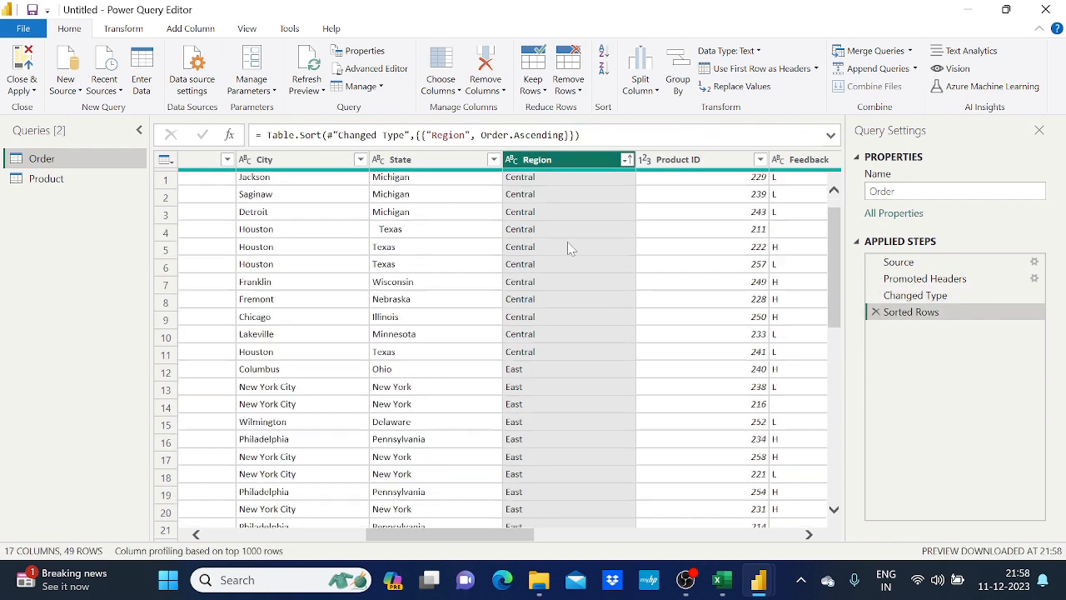
scroll(567, 242, down, 5)
scroll(568, 244, up, 9)
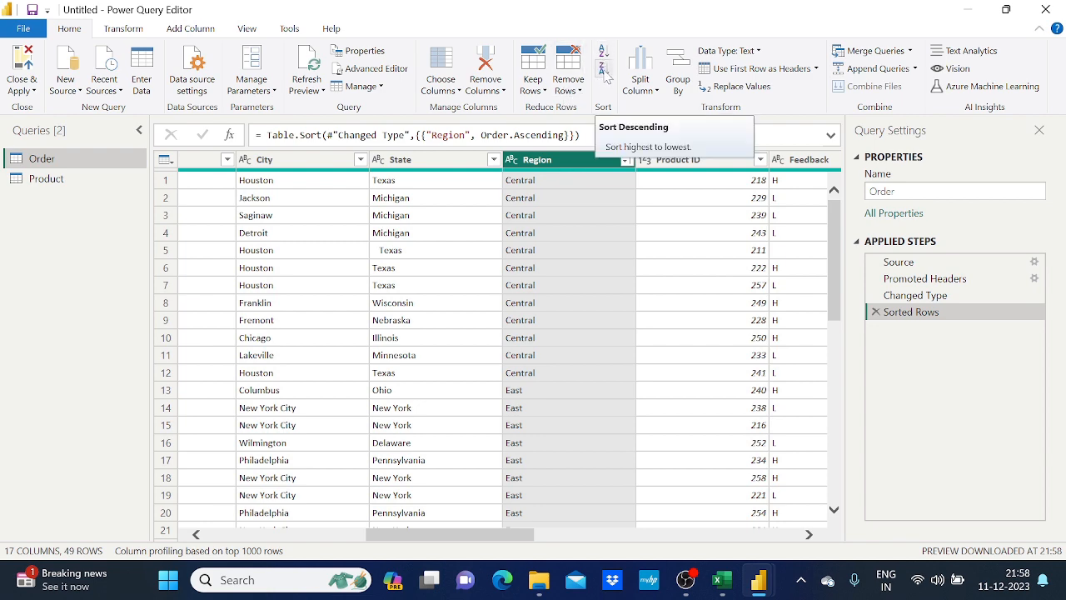
- Sort the Order query by Region in descending order, review the rows, and delete the Sorted Rows applied step
click(605, 74)
scroll(518, 226, down, 2)
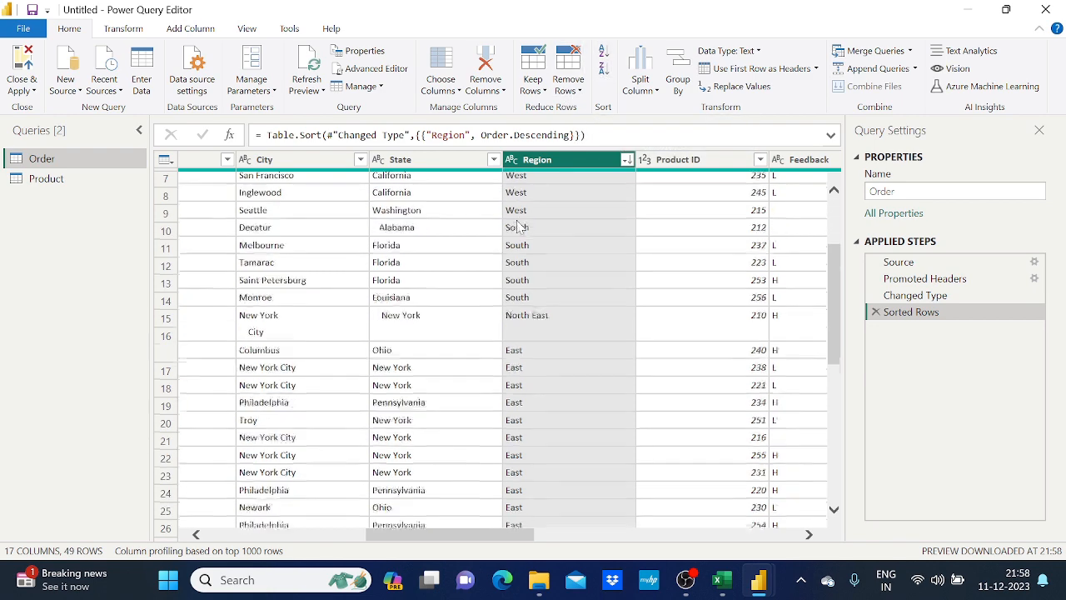
scroll(518, 226, down, 6)
scroll(533, 242, up, 9)
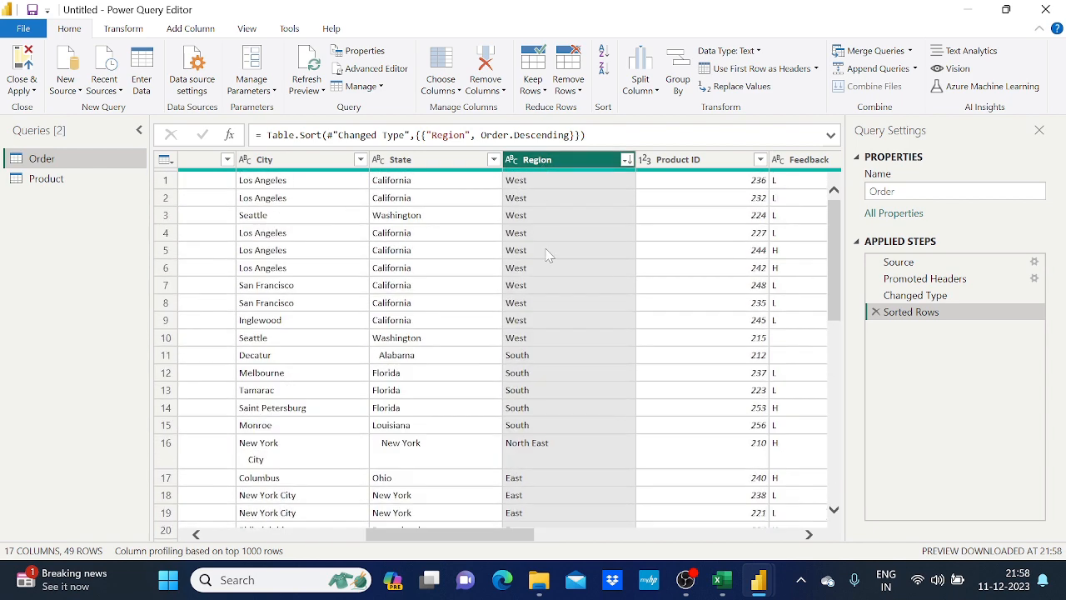
scroll(548, 255, down, 8)
scroll(542, 255, up, 9)
click(875, 312)
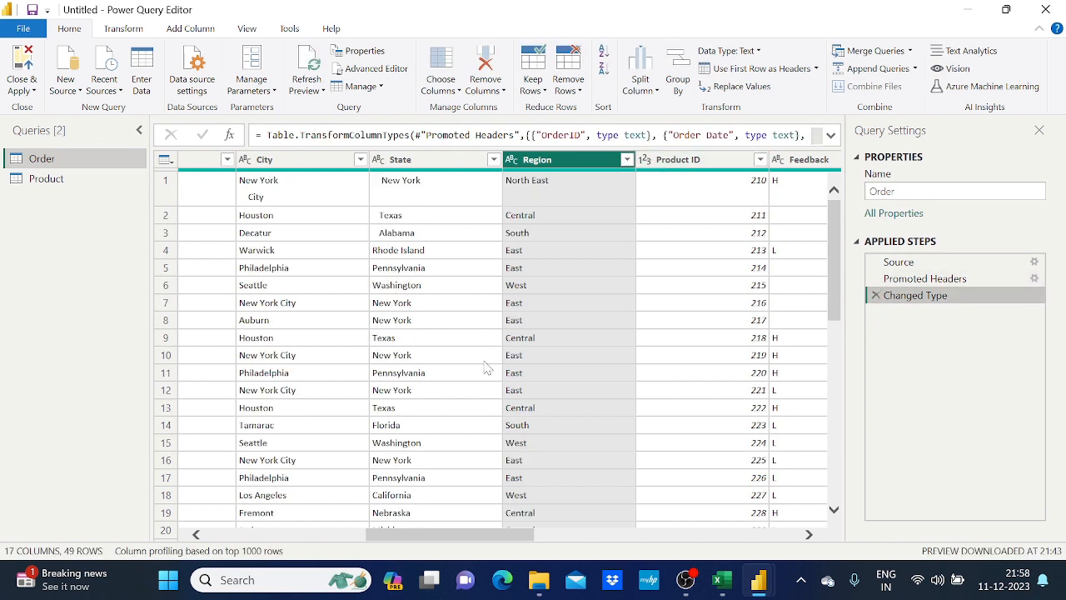
- Split the OrderID column by the custom delimiter "-" at each occurrence of the delimiter
drag(430, 544, 271, 539)
click(221, 163)
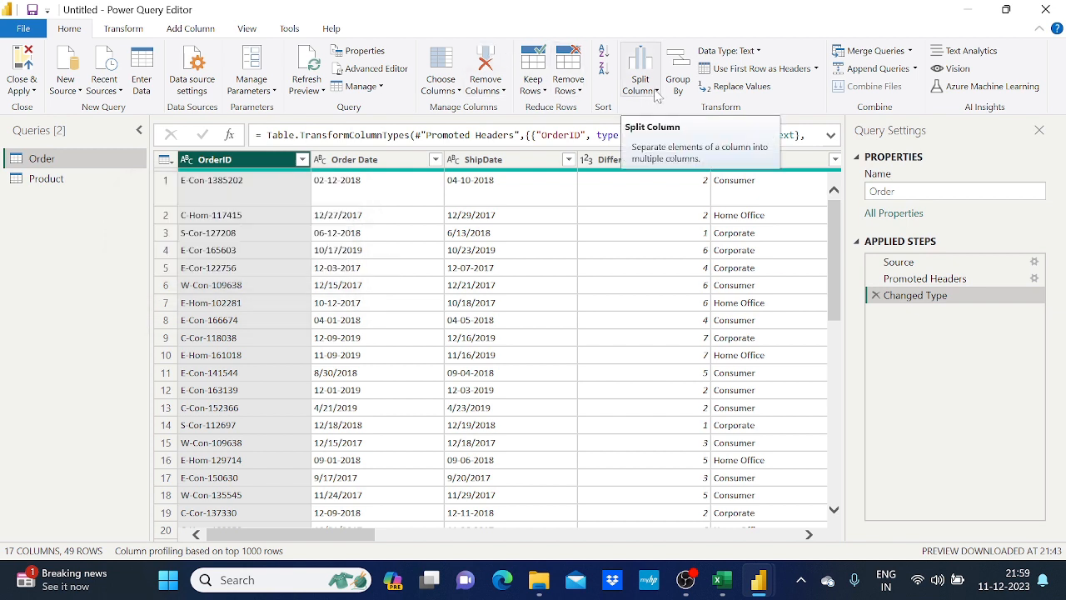
click(656, 90)
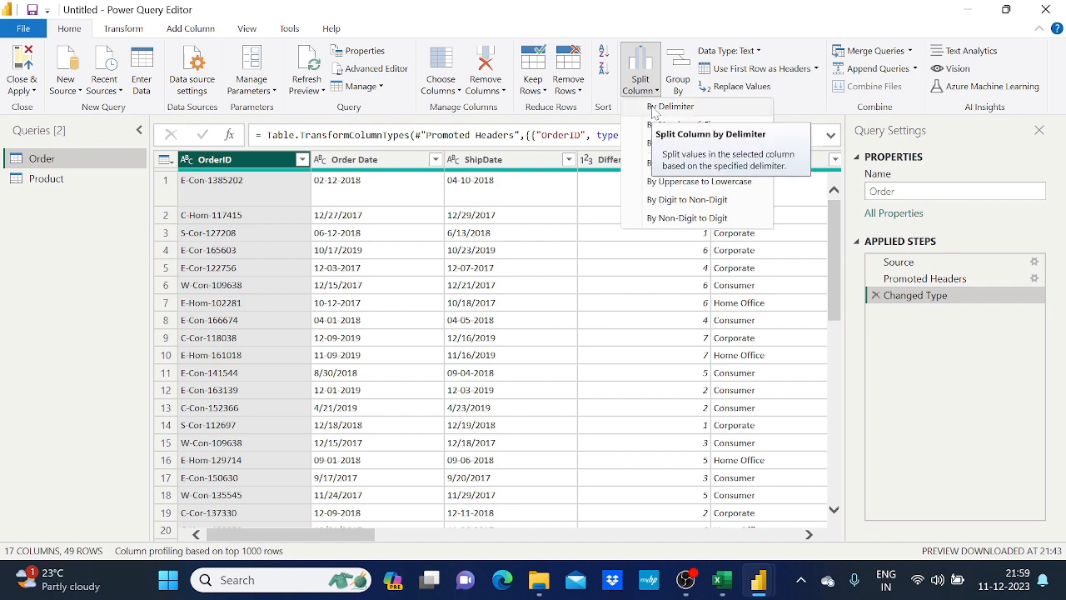
click(654, 110)
drag(497, 98, 547, 104)
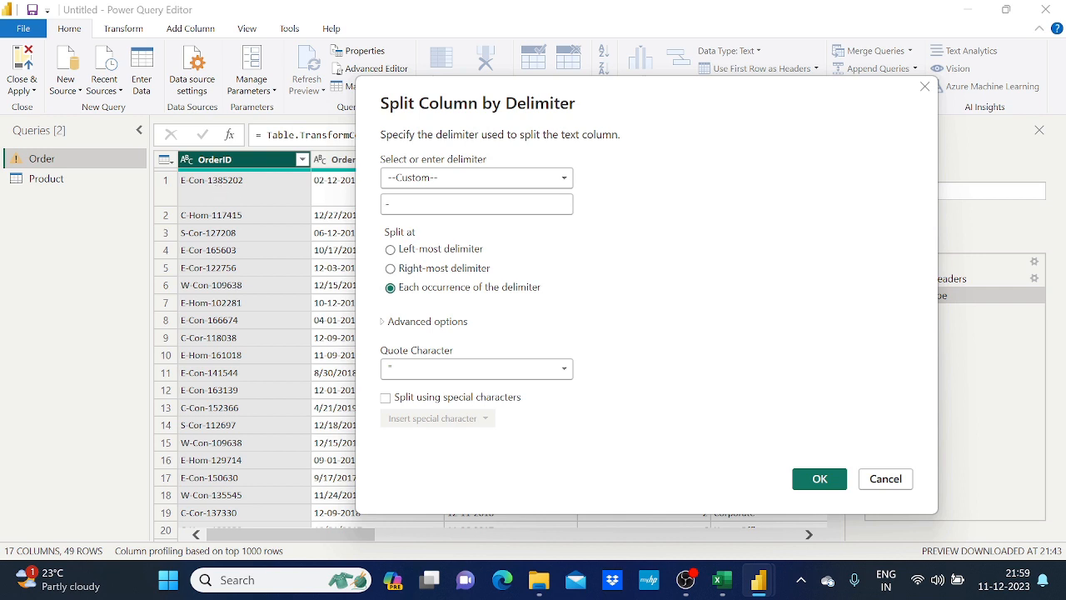
click(433, 179)
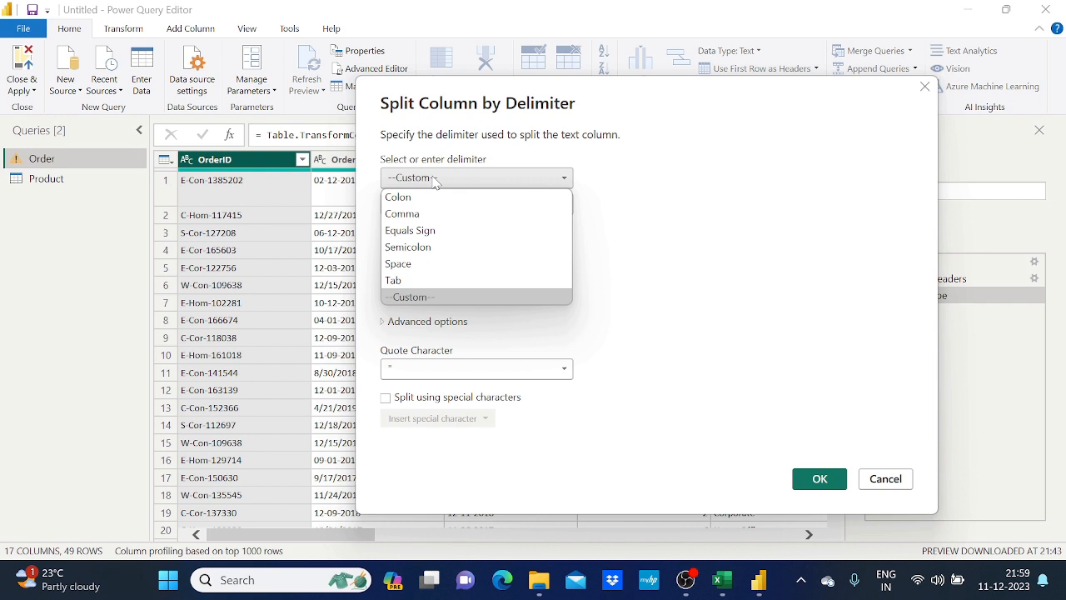
click(438, 296)
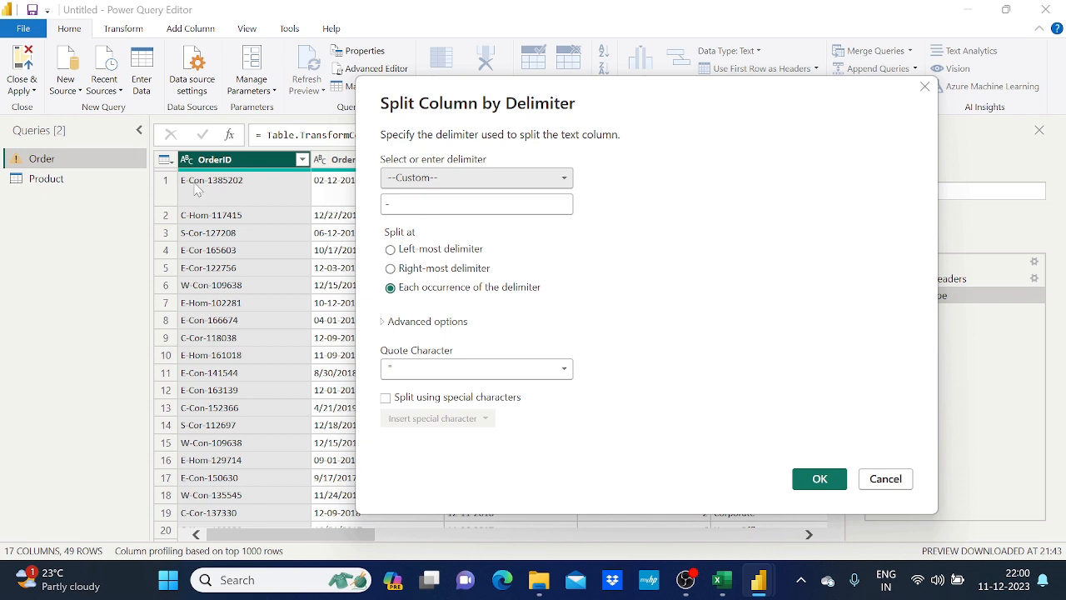
click(816, 478)
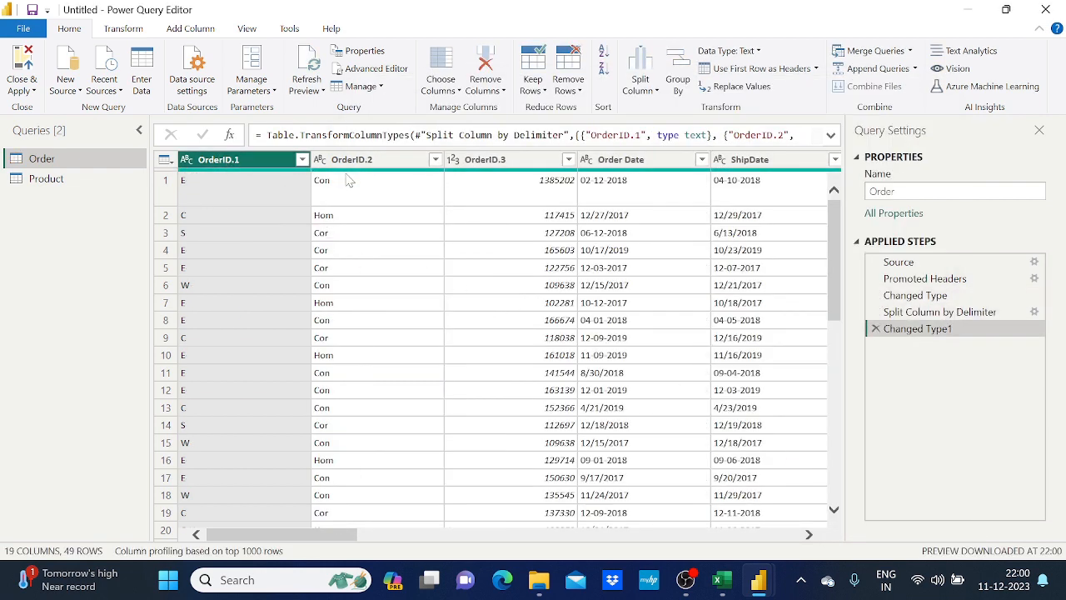
- Examine the OrderID.1, OrderID.2 and OrderID.3 columns produced by the split
click(349, 162)
click(489, 161)
click(382, 156)
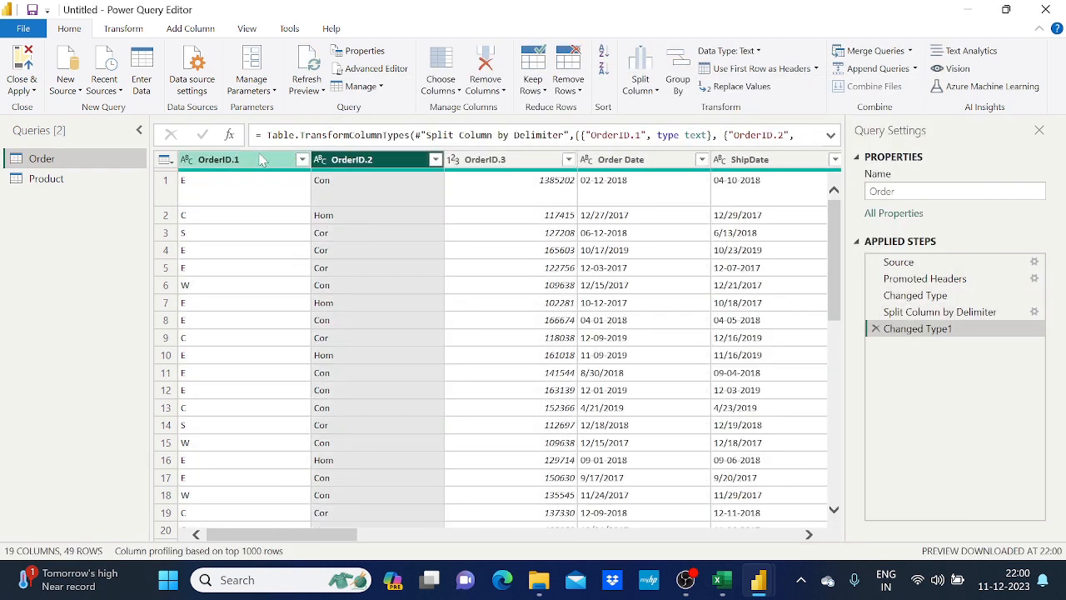
click(262, 160)
click(352, 172)
click(493, 173)
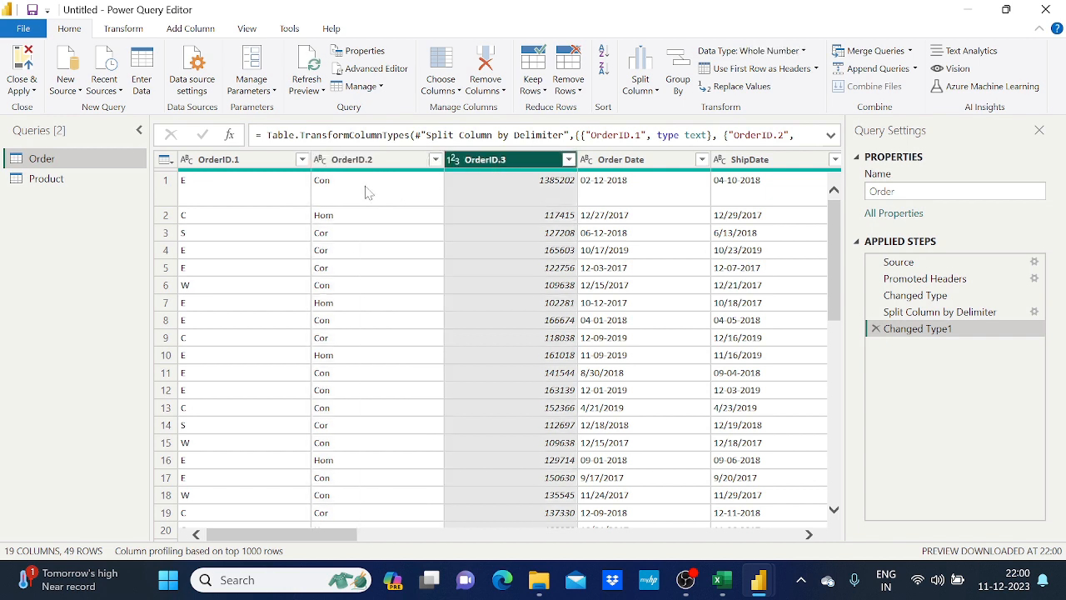
click(357, 162)
click(236, 163)
click(357, 164)
click(491, 165)
click(354, 162)
click(239, 161)
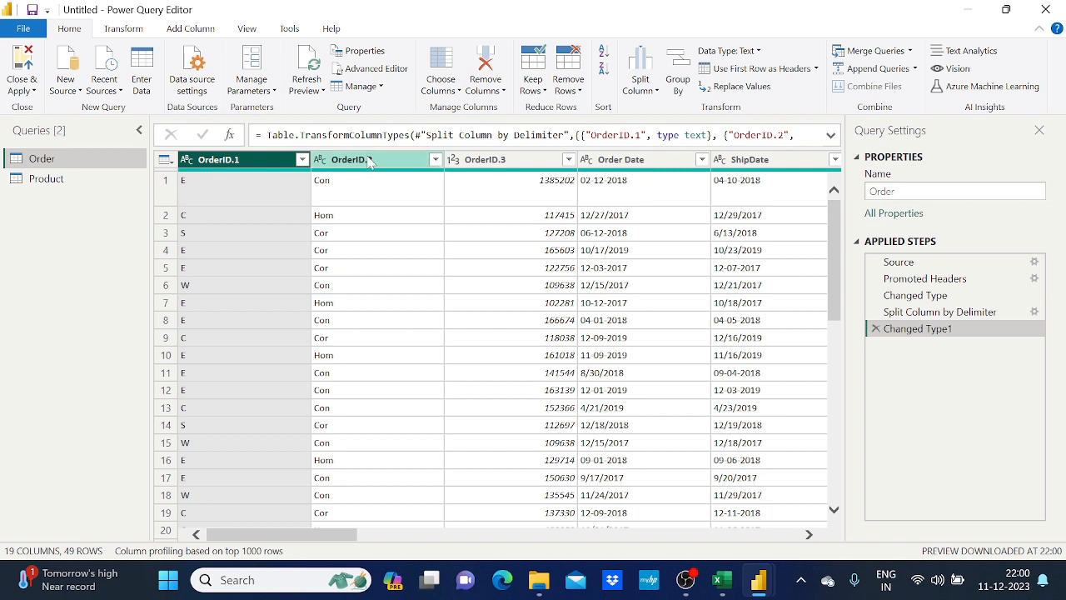
click(368, 160)
click(488, 159)
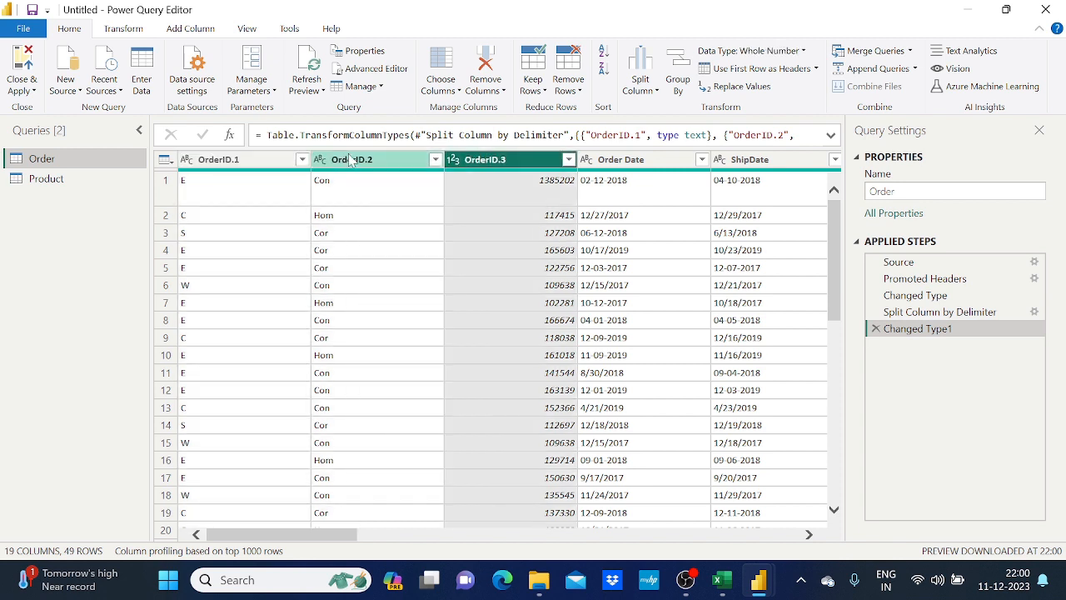
click(349, 160)
click(256, 159)
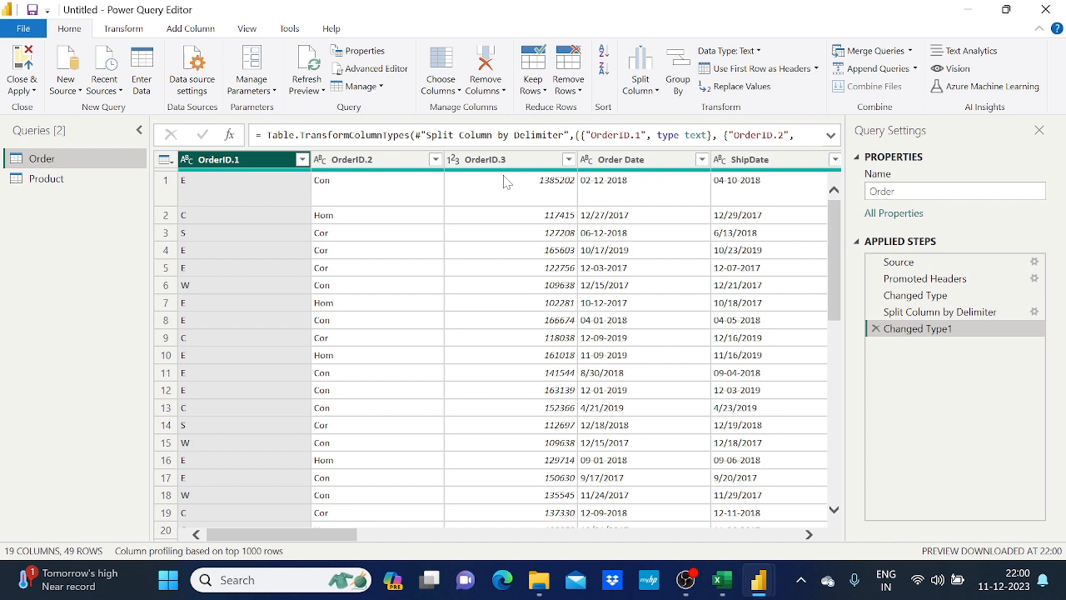
- Delete the Changed Type1 and Split Column by Delimiter applied steps from the Order query
click(875, 329)
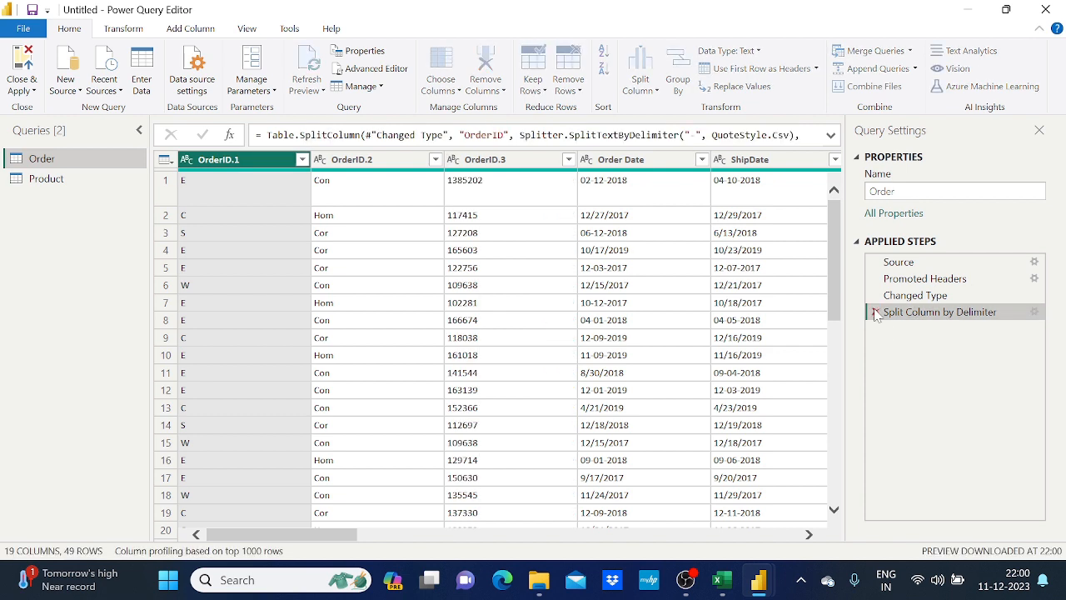
click(875, 312)
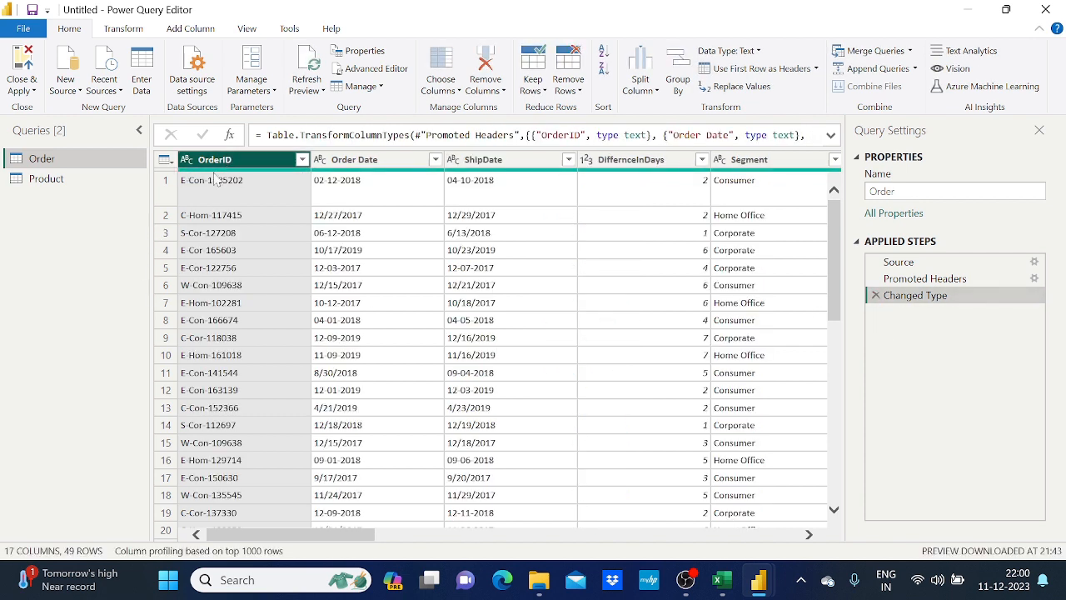
- Split the OrderID column by the custom delimiter "-" at the right-most delimiter only
click(656, 90)
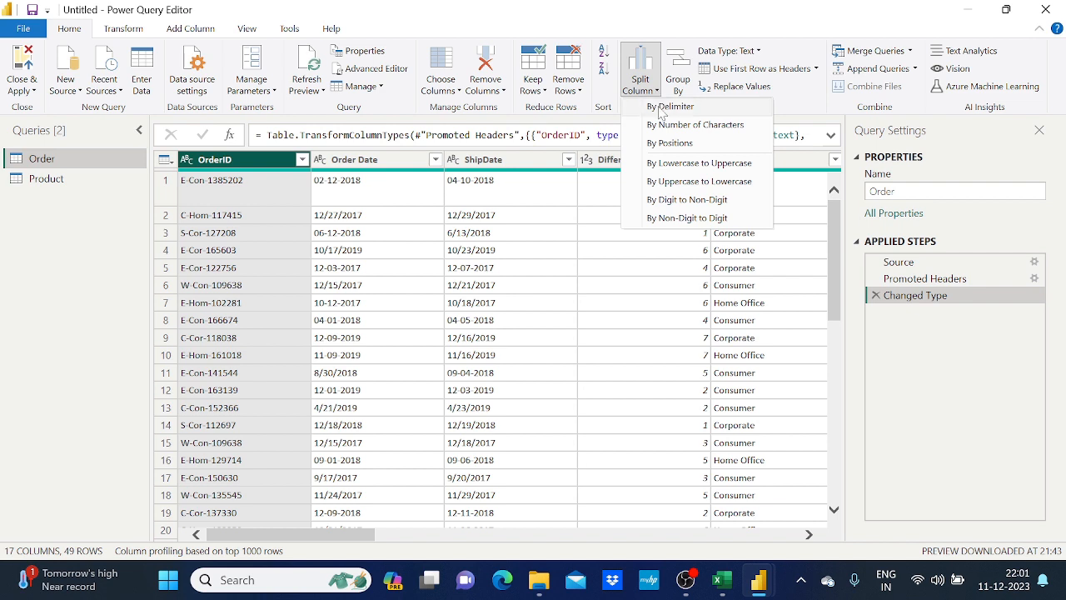
click(663, 108)
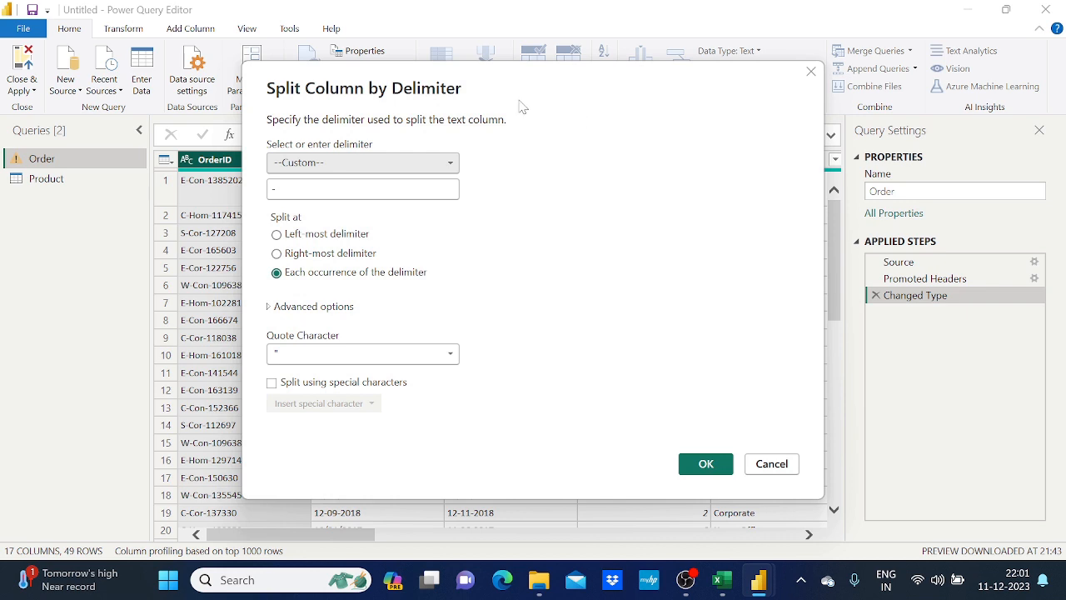
drag(520, 106, 734, 138)
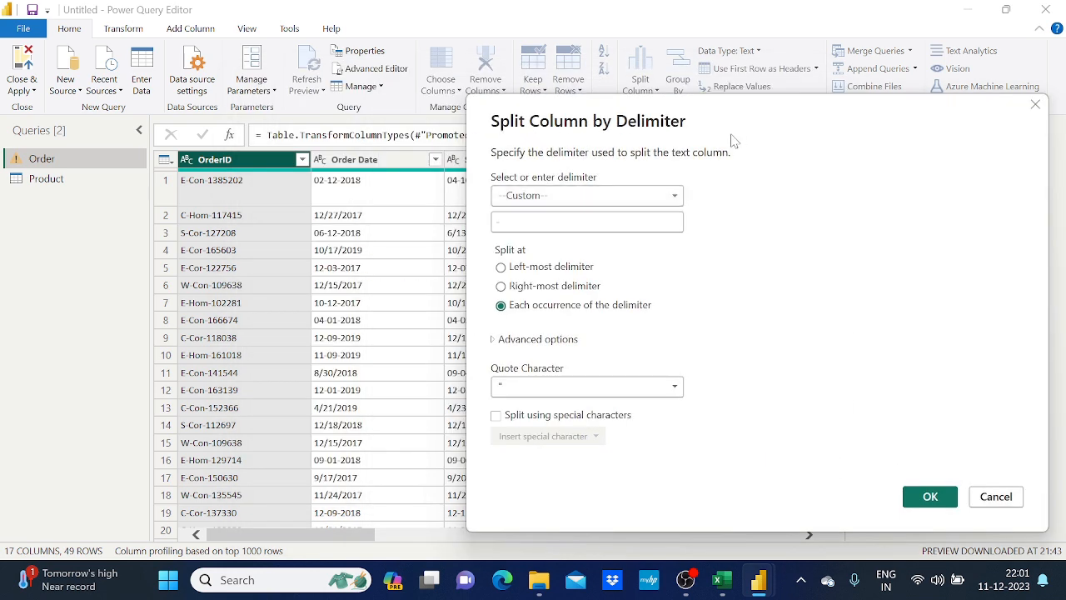
click(520, 287)
click(926, 497)
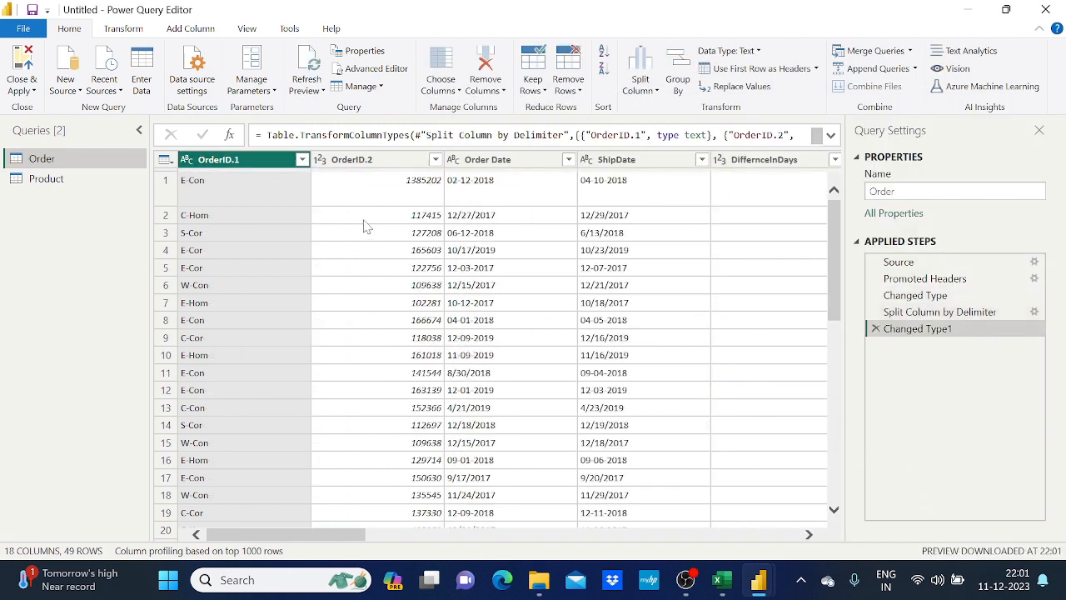
- Rename the OrderID.2 column to Tracking_ID and the OrderID.1 column to OrderID
click(383, 161)
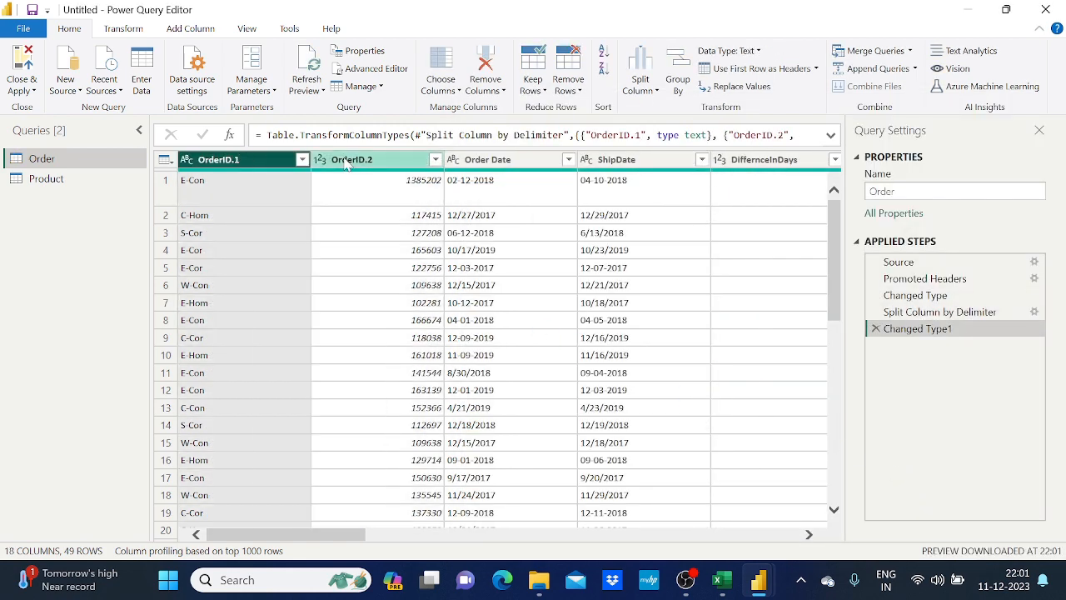
click(352, 162)
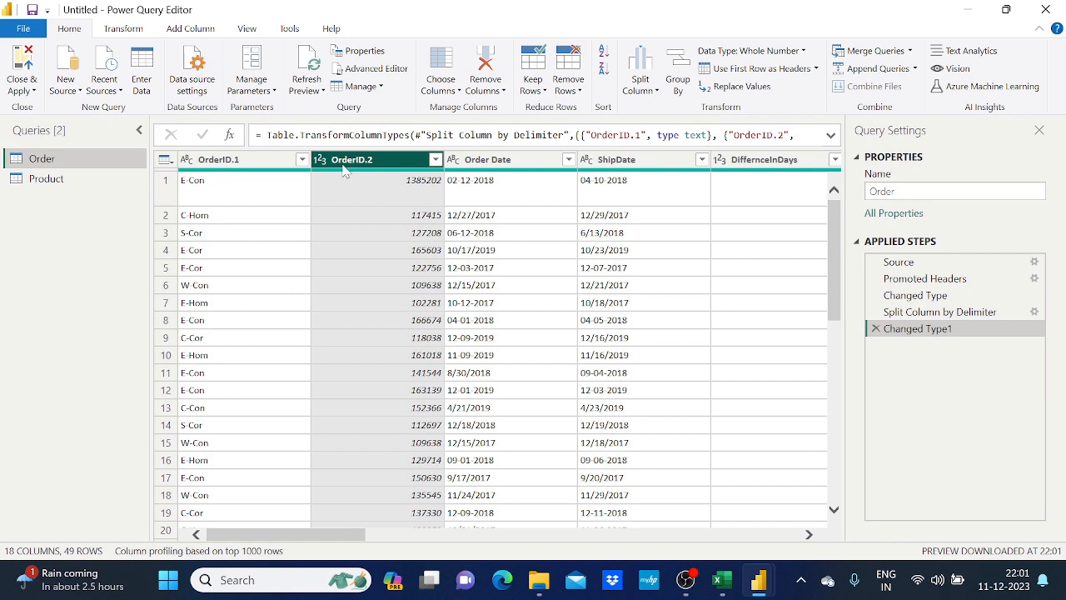
double_click(366, 162)
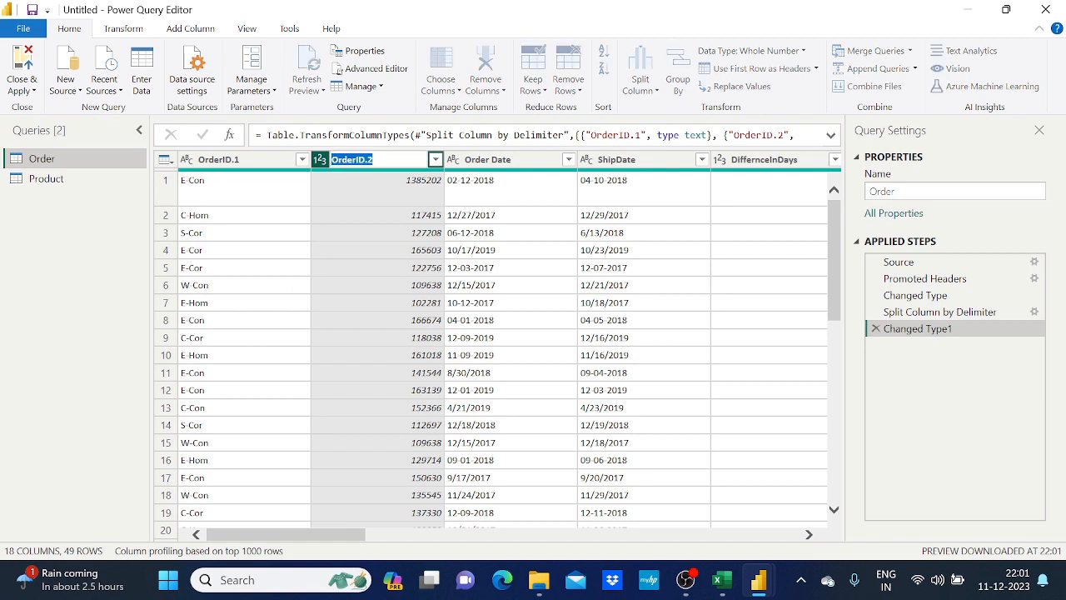
text(Tracking_ID)
key(Return)
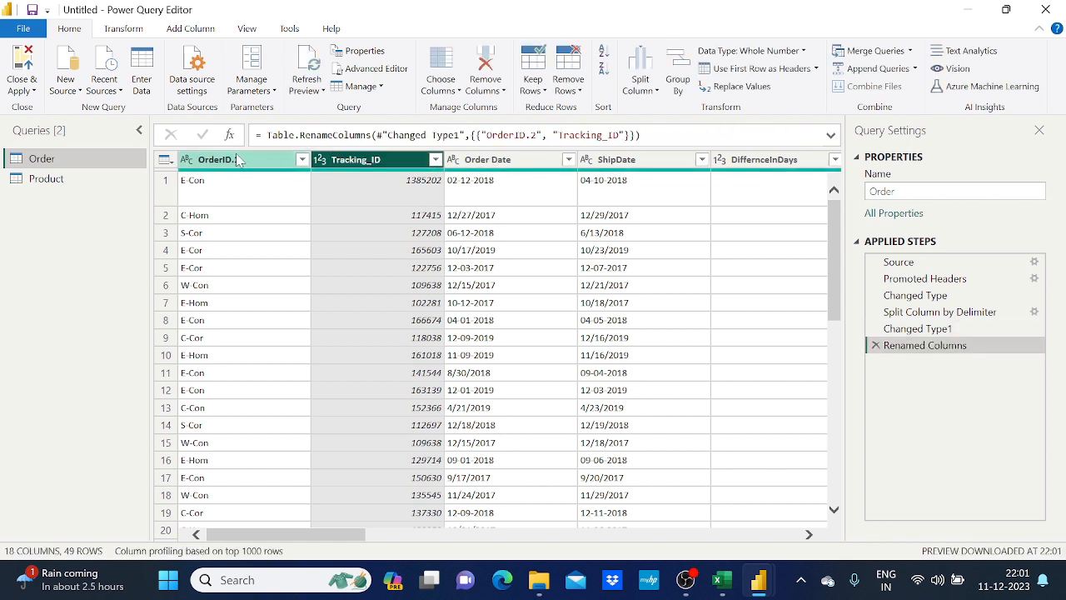
click(239, 162)
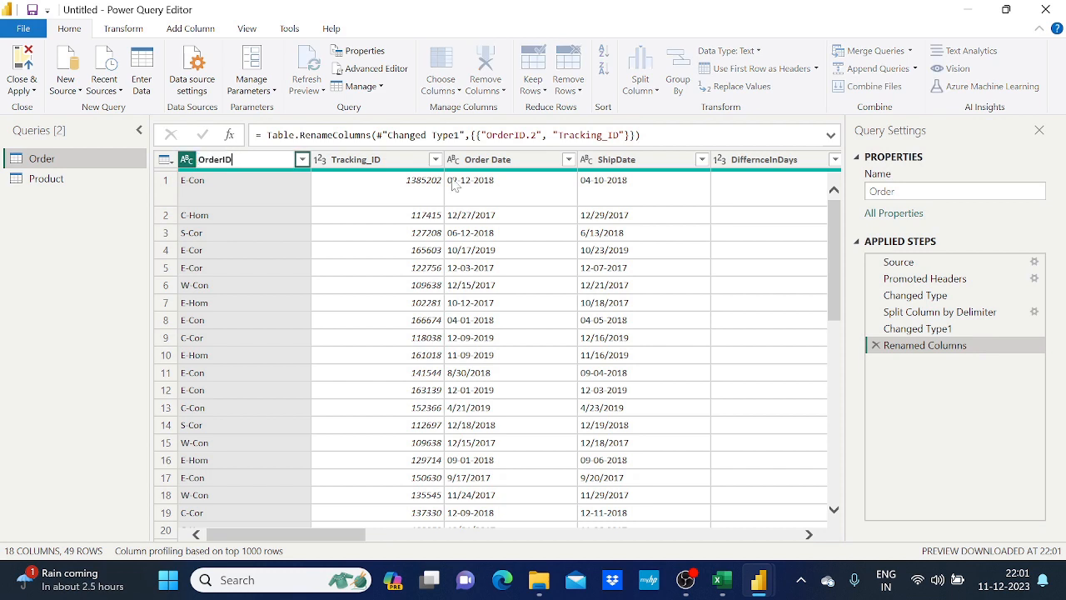
key(Return)
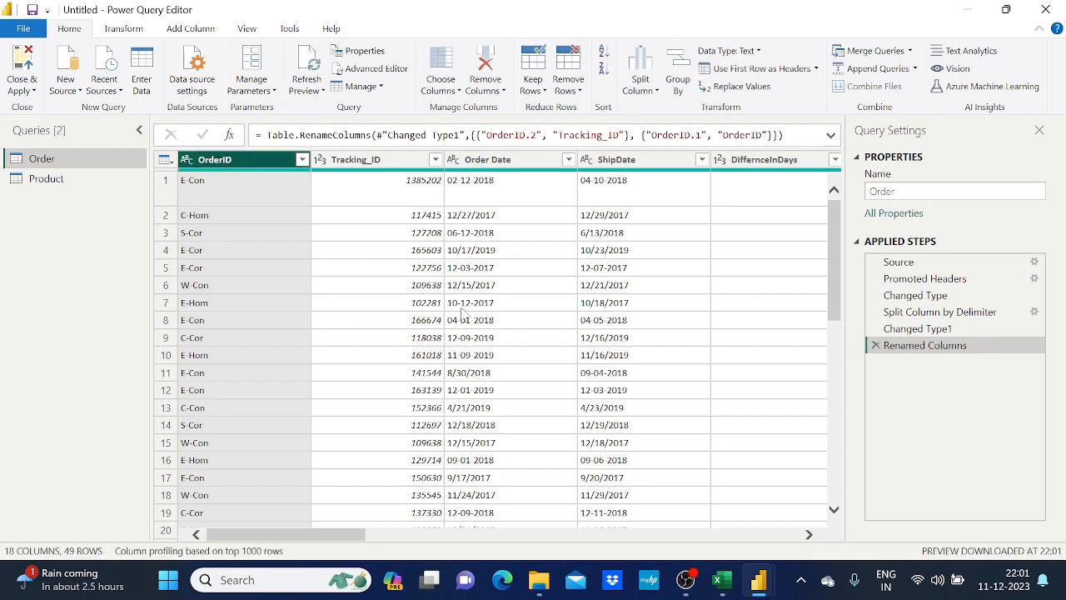
click(375, 187)
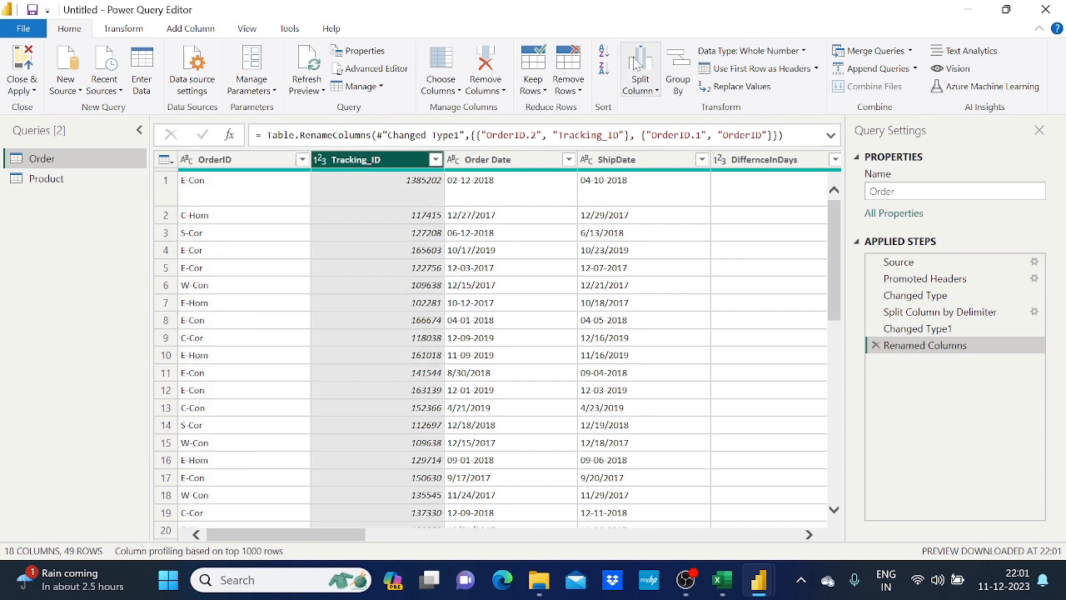
click(654, 88)
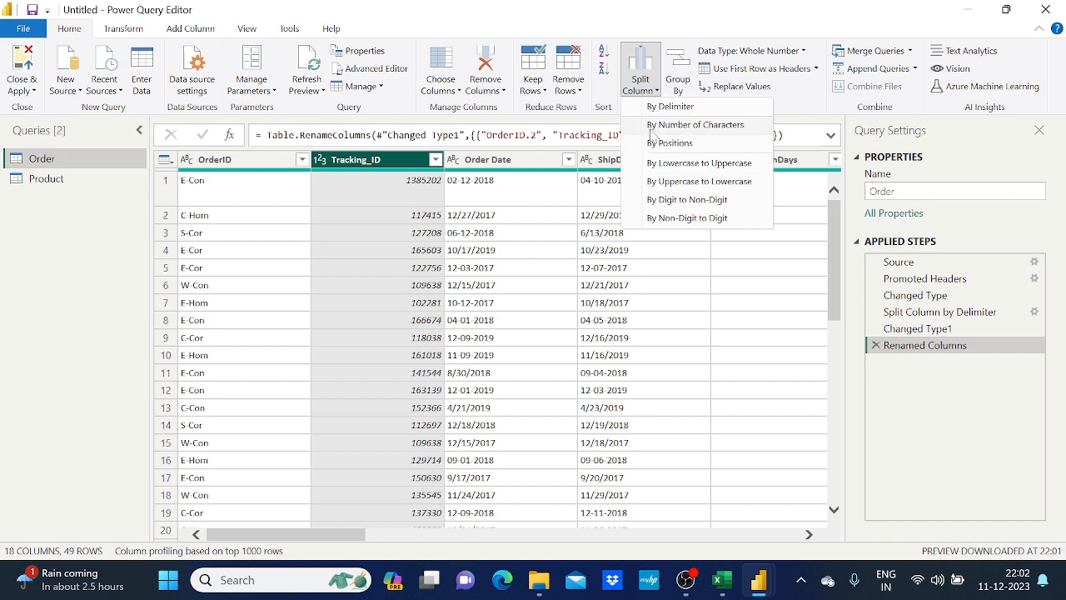
click(725, 7)
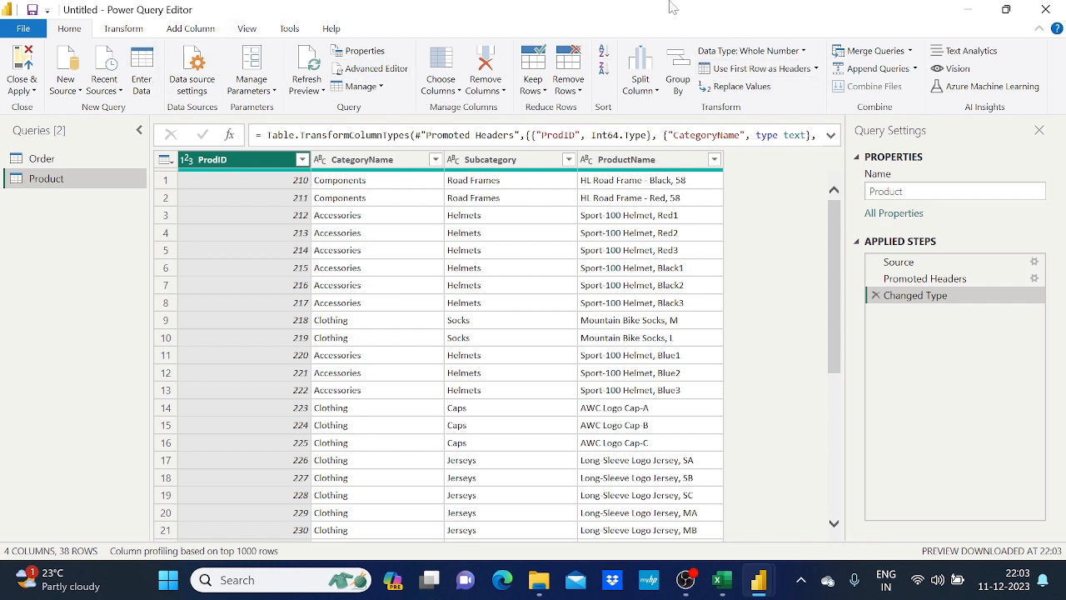
- Check the Order and Product queries, apply the pending changes and close Power Query Editor, returning to the Product table in Power BI Desktop
click(65, 162)
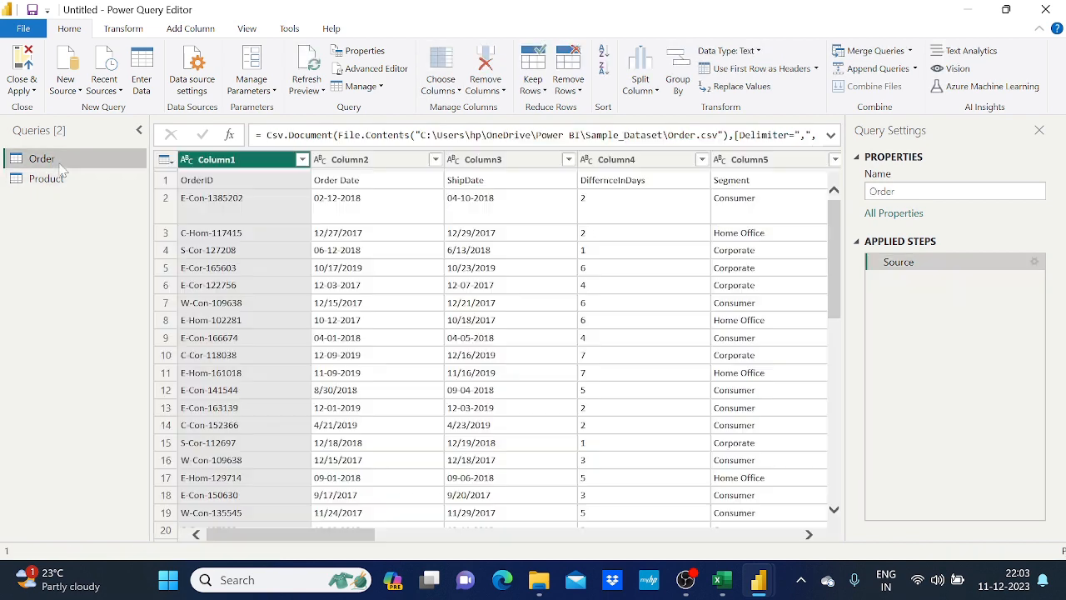
click(51, 178)
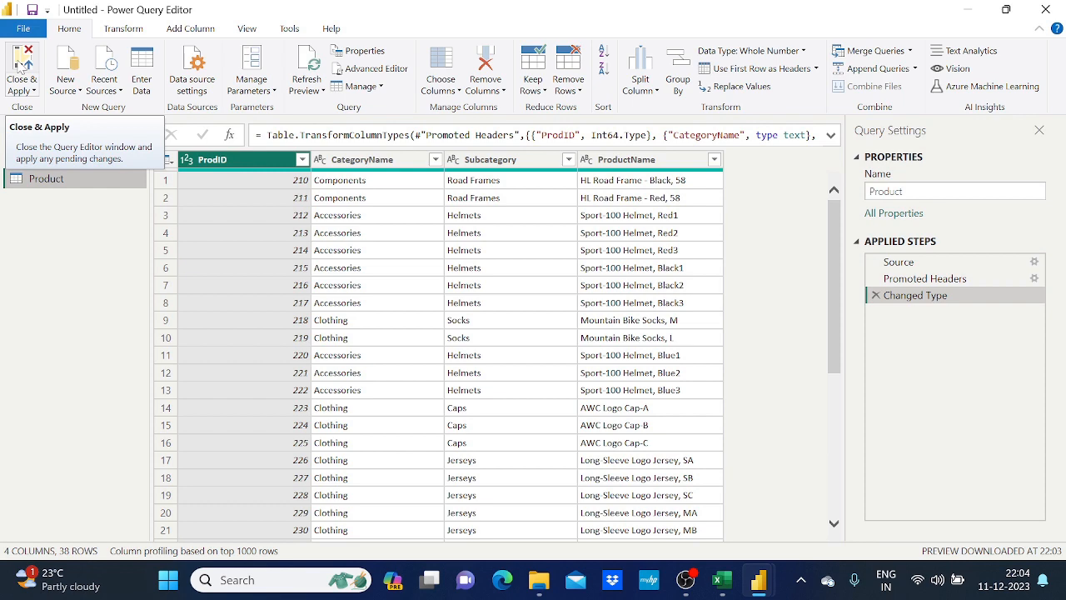
click(22, 67)
click(757, 579)
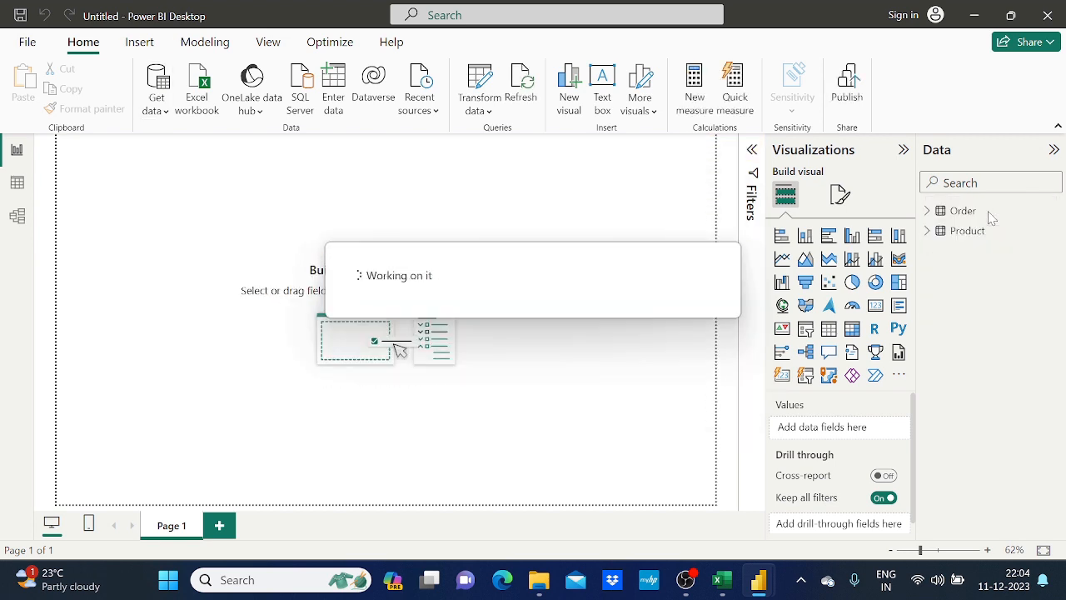
click(928, 233)
click(928, 232)
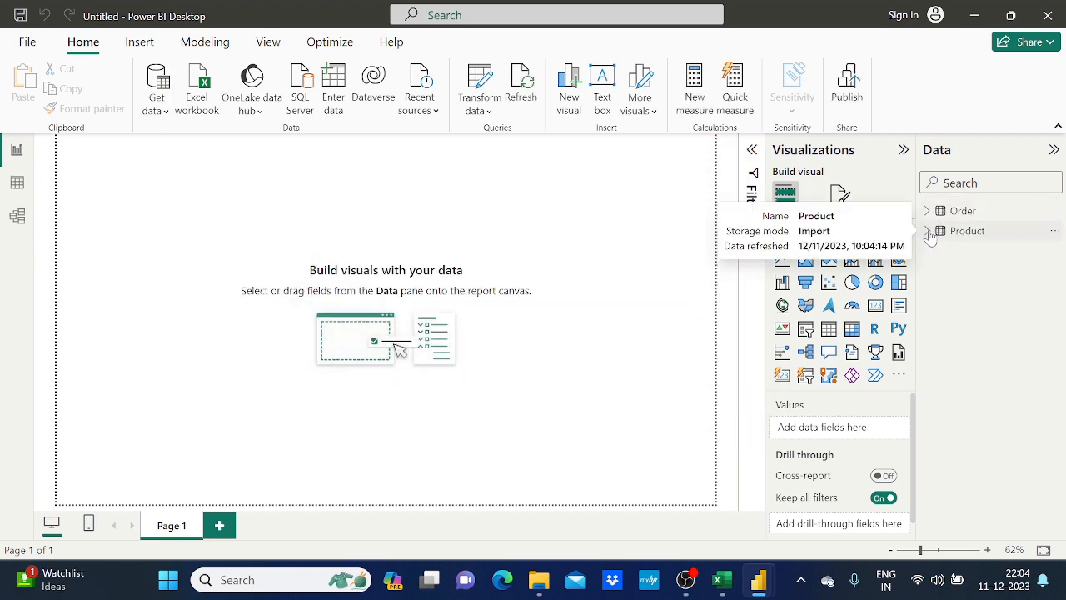